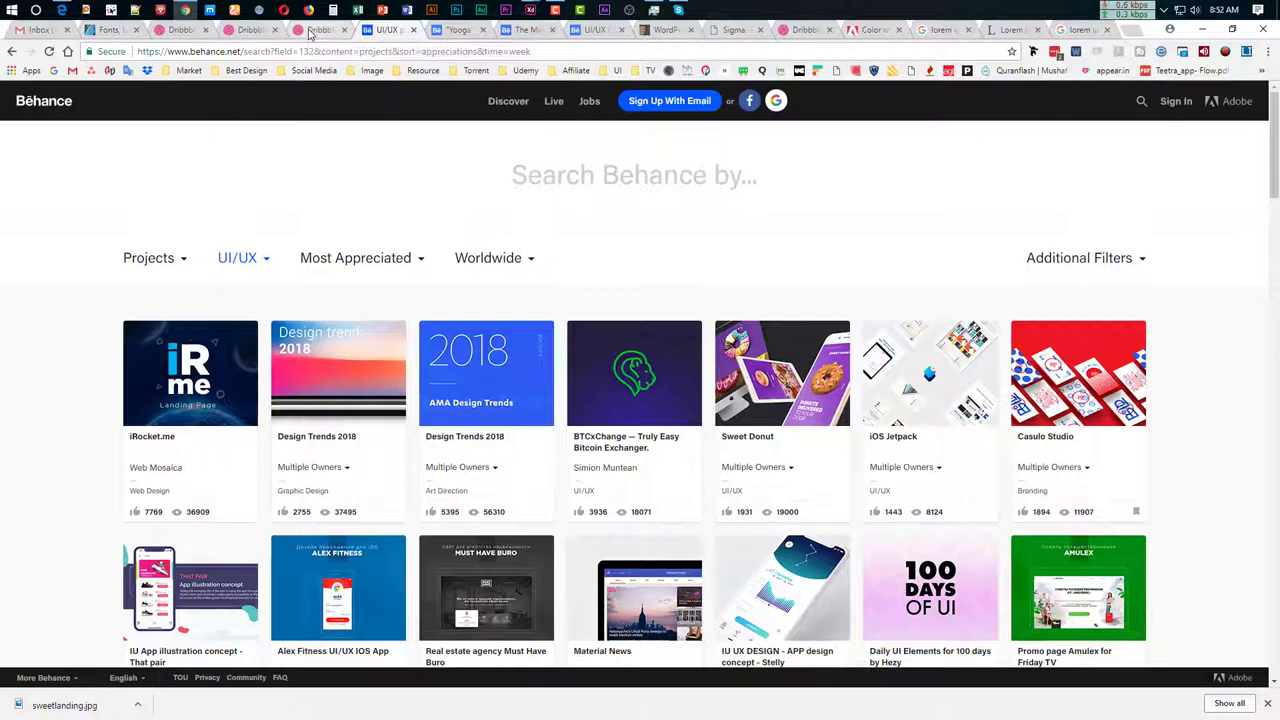
Browse the most appreciated UI/UX projects in the Behance search results for design inspiration
scroll(14, 366, "down", 2)
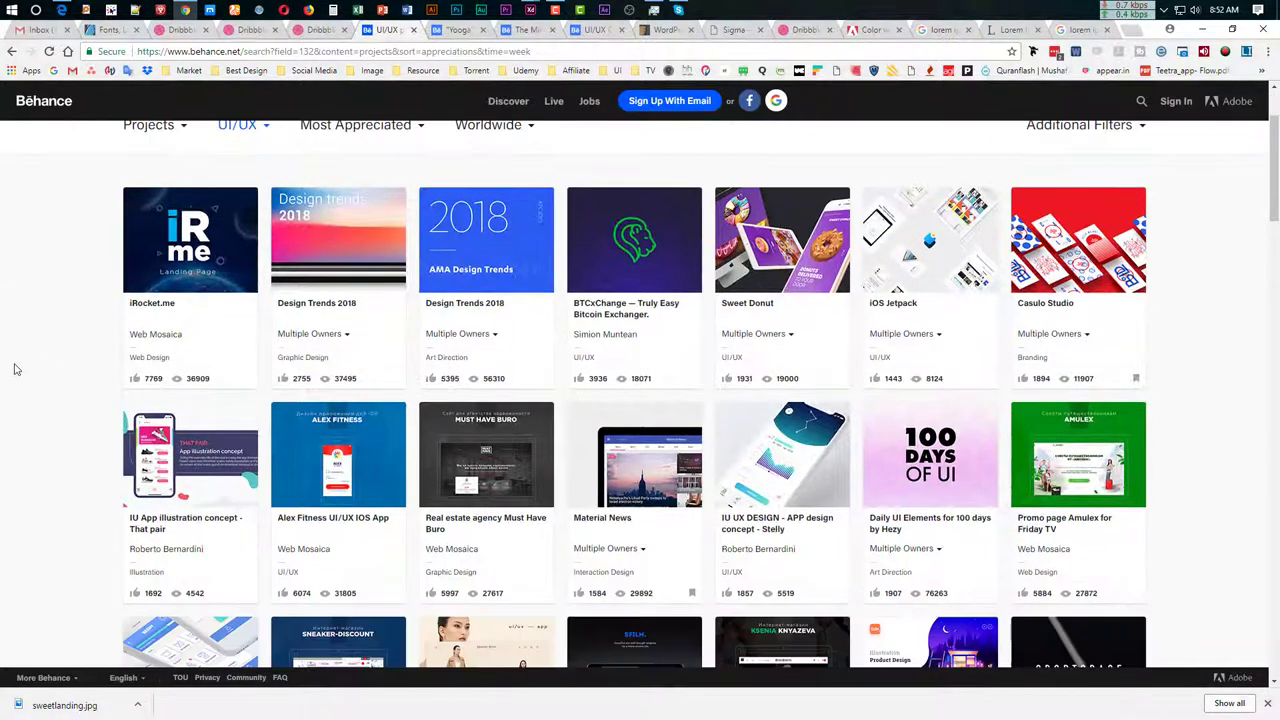
scroll(14, 366, "up", 2)
scroll(14, 366, "down", 5)
scroll(14, 366, "up", 5)
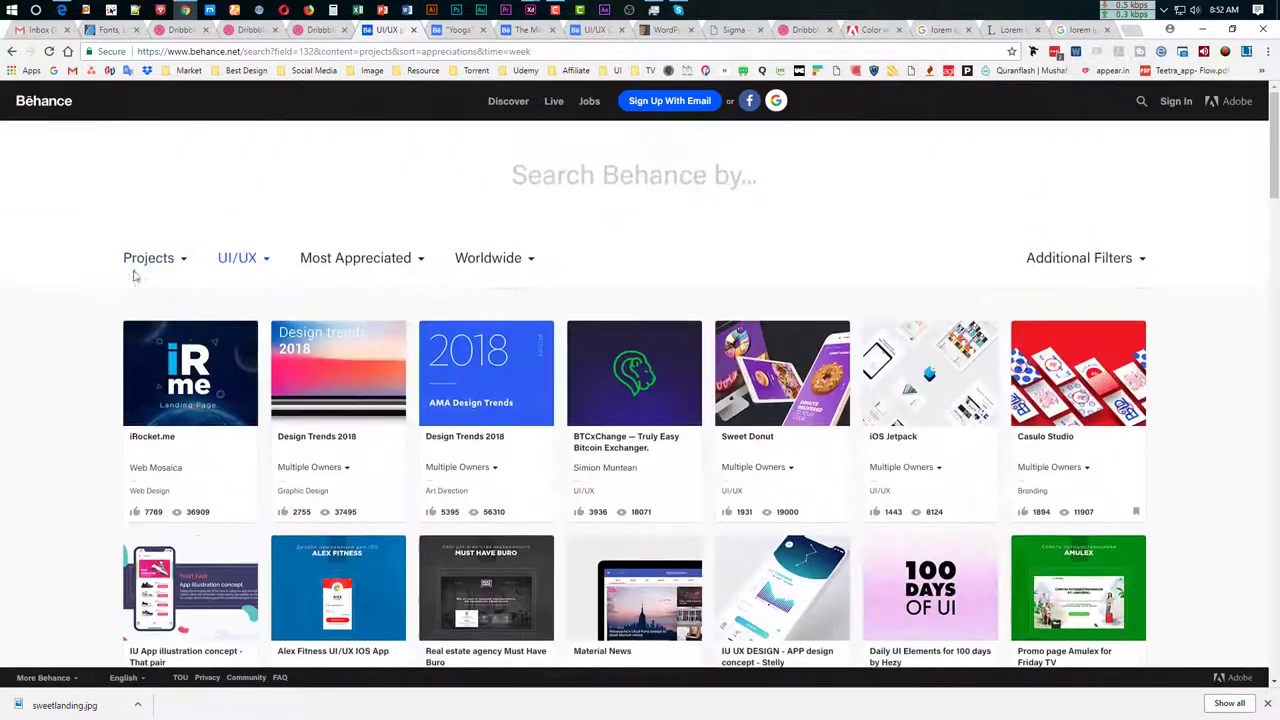
scroll(245, 278, "down", 6)
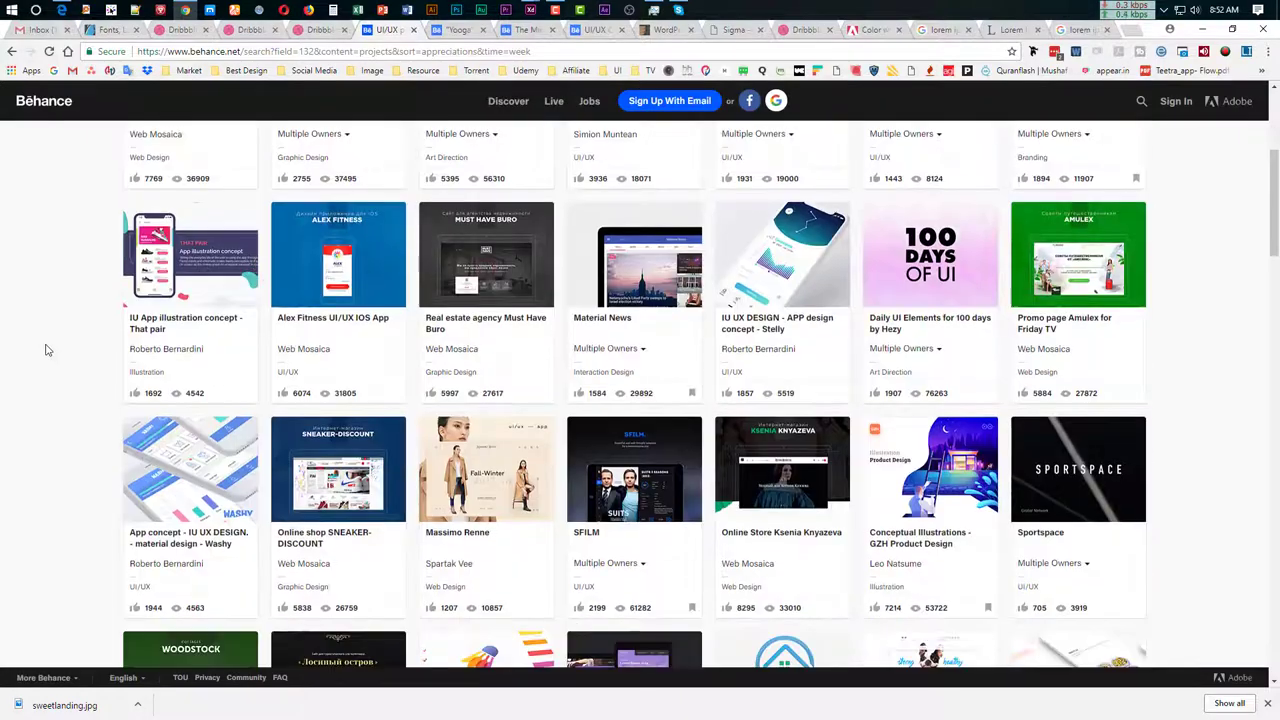
scroll(660, 382, "down", 7)
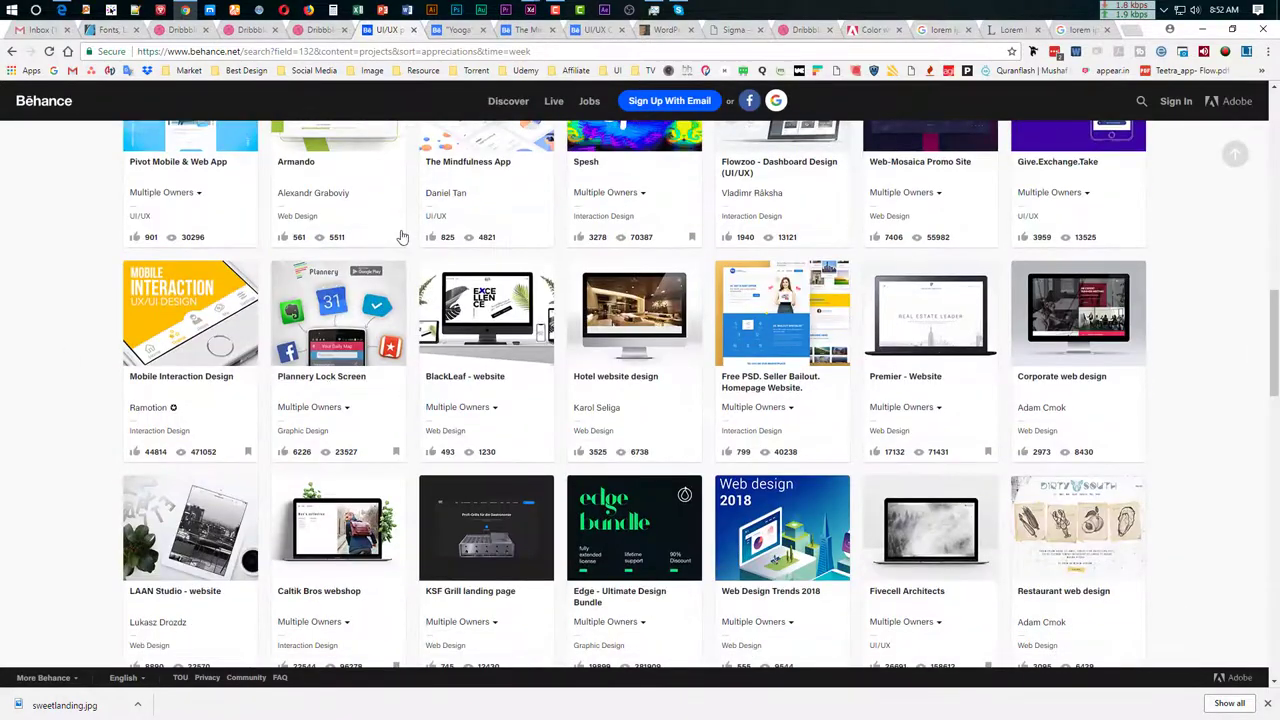
scroll(660, 382, "up", 5)
Bring up the "Yooga" PSD template project and skim its page layout, returning to the hero banner
left_click(455, 30)
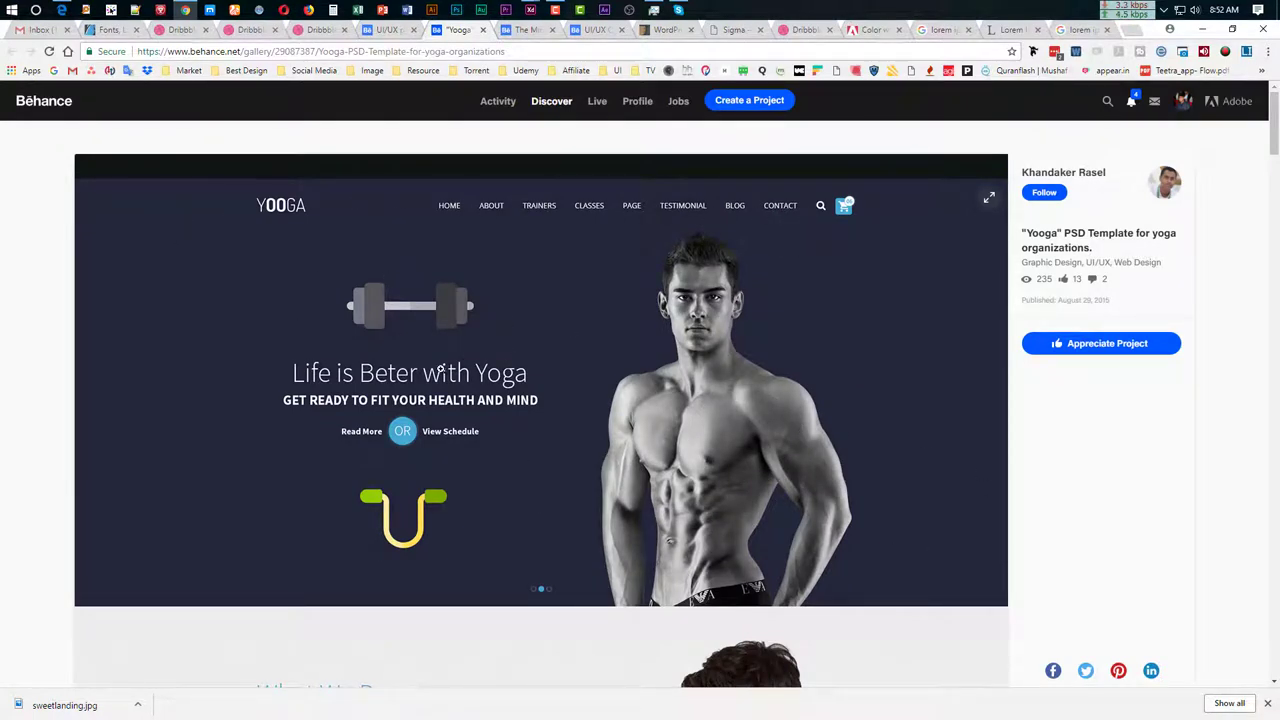
scroll(480, 440, "down", 5)
scroll(327, 437, "down", 4)
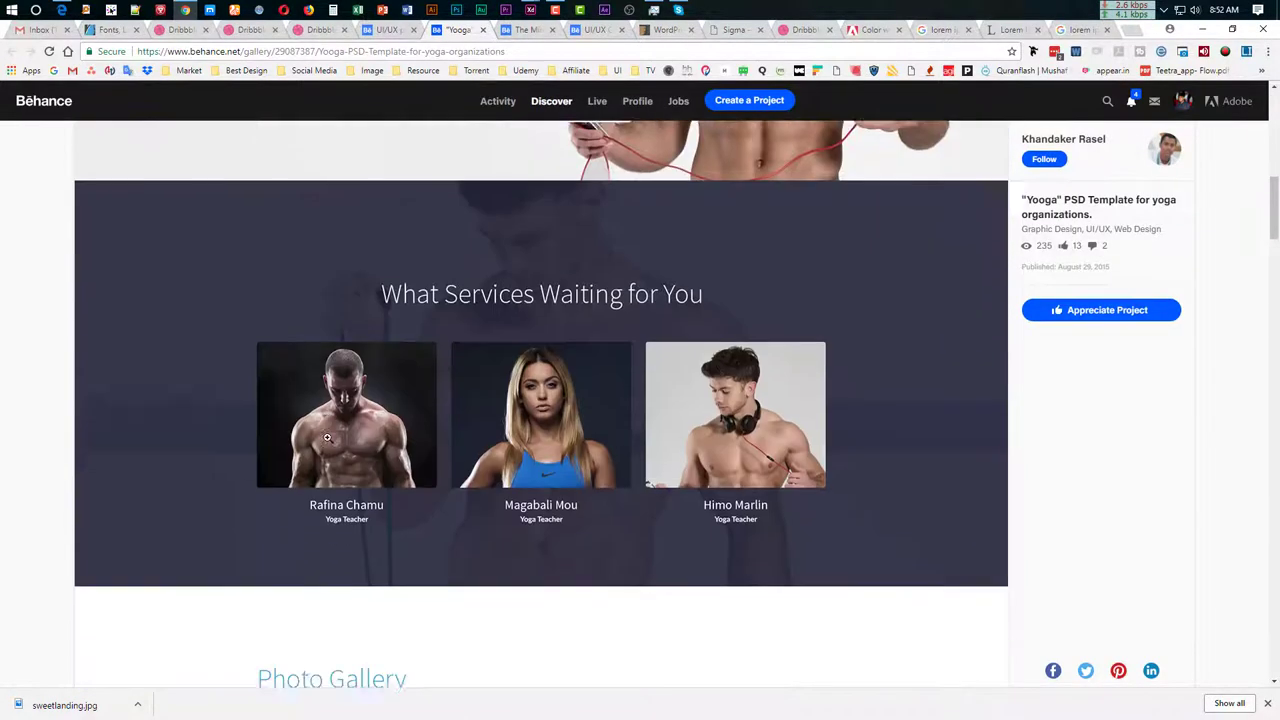
scroll(327, 437, "down", 14)
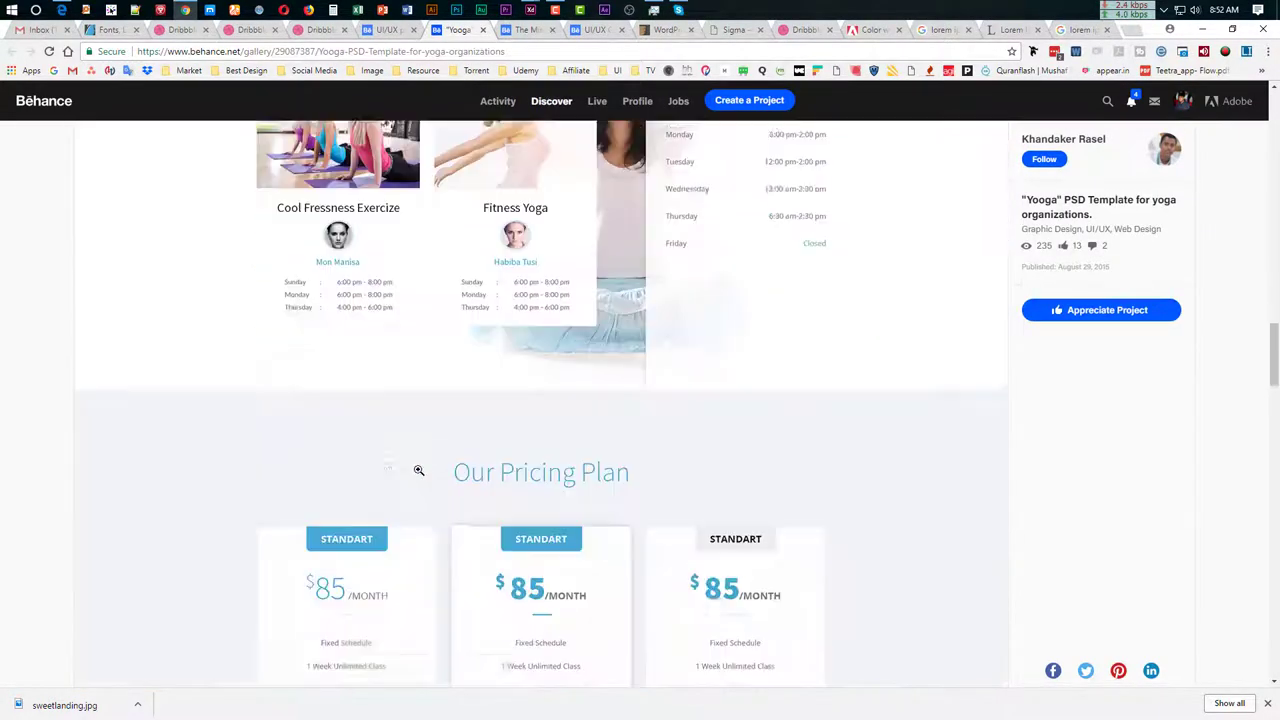
scroll(419, 470, "up", 5)
scroll(737, 549, "down", 2)
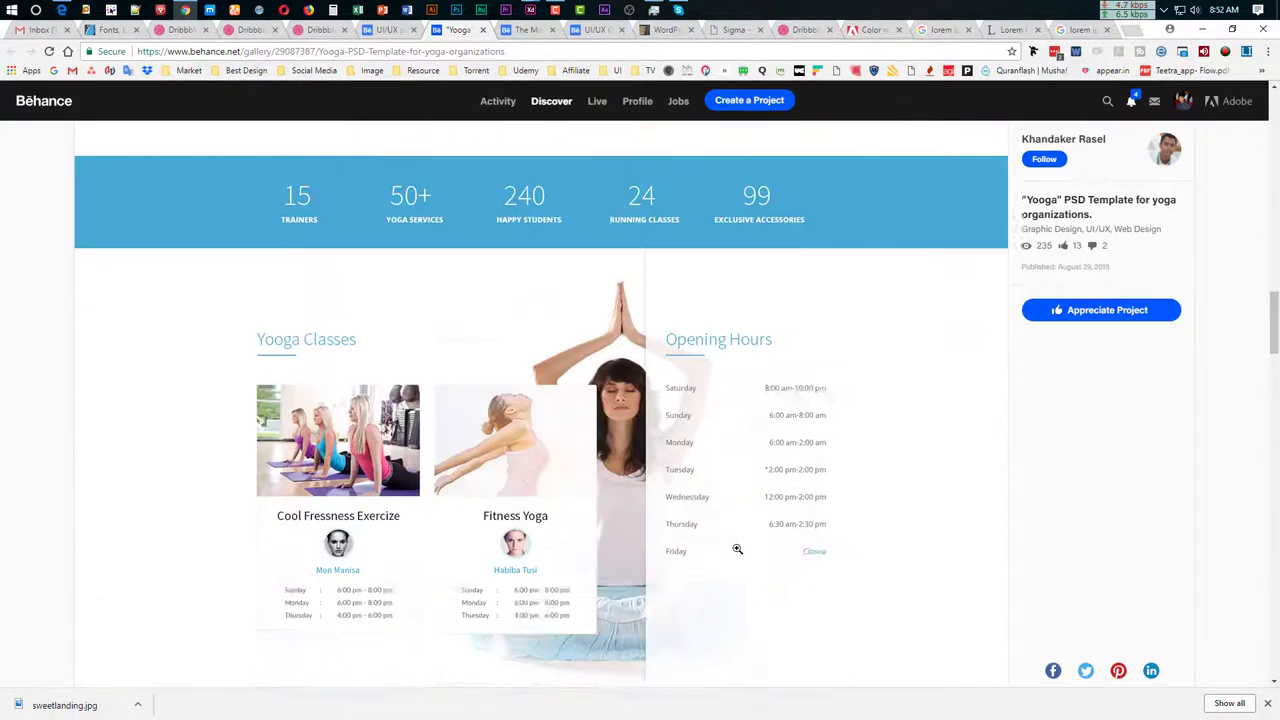
scroll(737, 549, "up", 12)
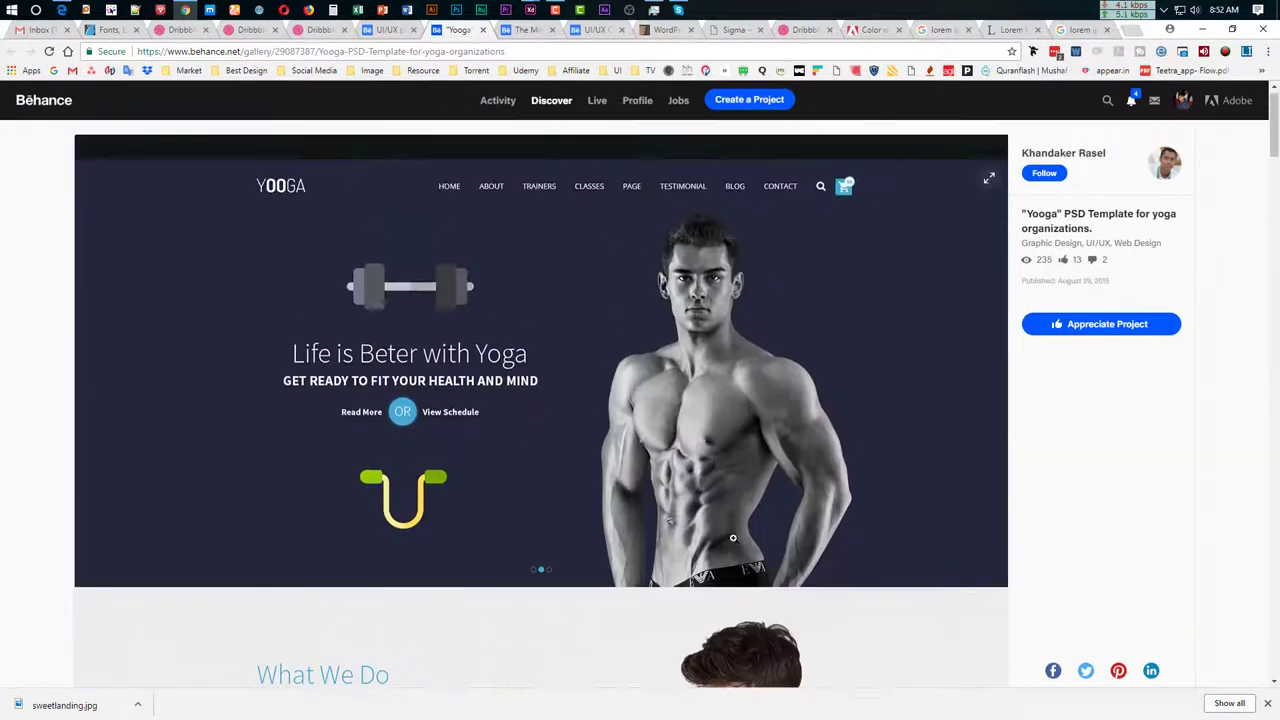
scroll(733, 538, "up", 1)
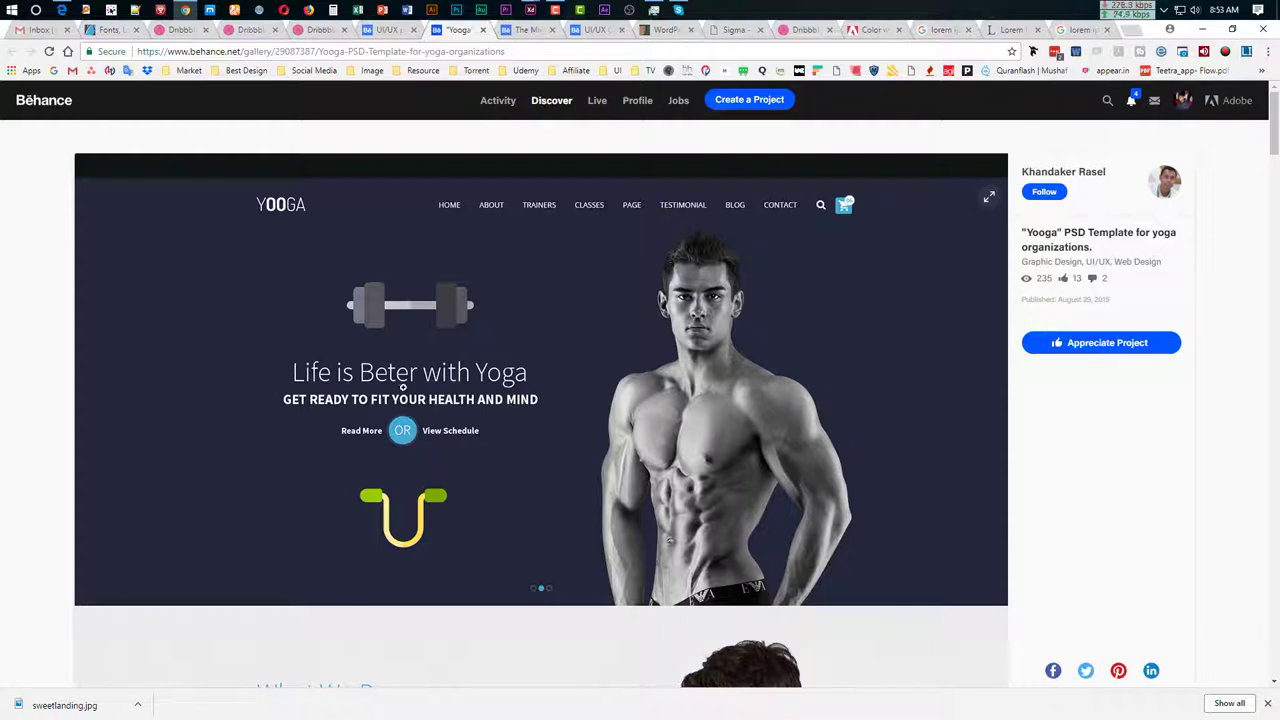
Examine the Yooga template's hero banner and the icon grid in its "What We Do" section
scroll(283, 388, "down", 1)
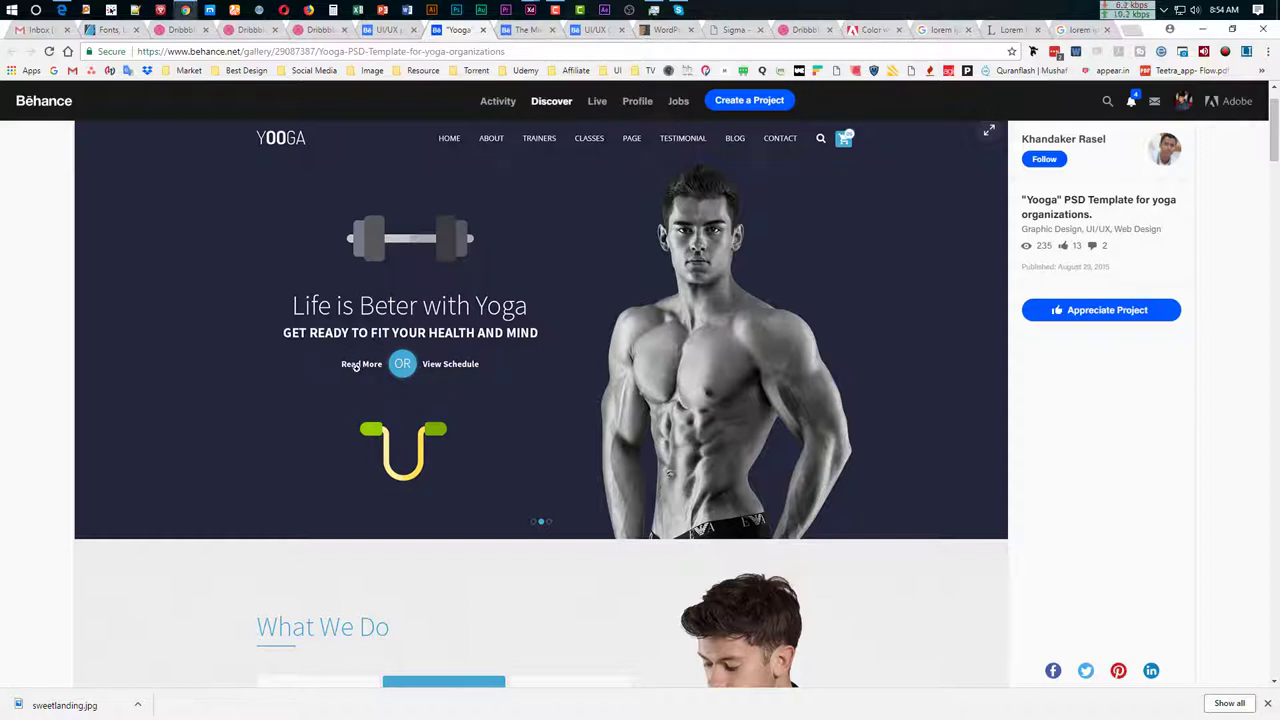
scroll(355, 366, "down", 3)
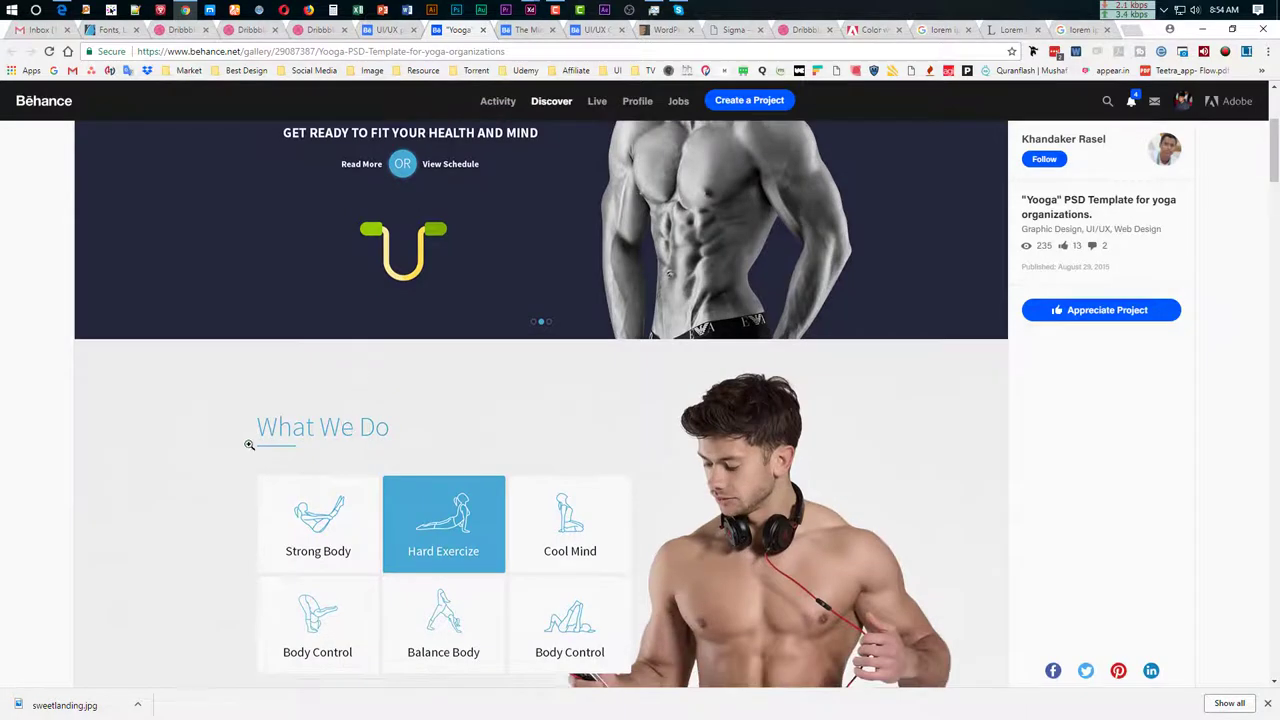
scroll(326, 438, "down", 1)
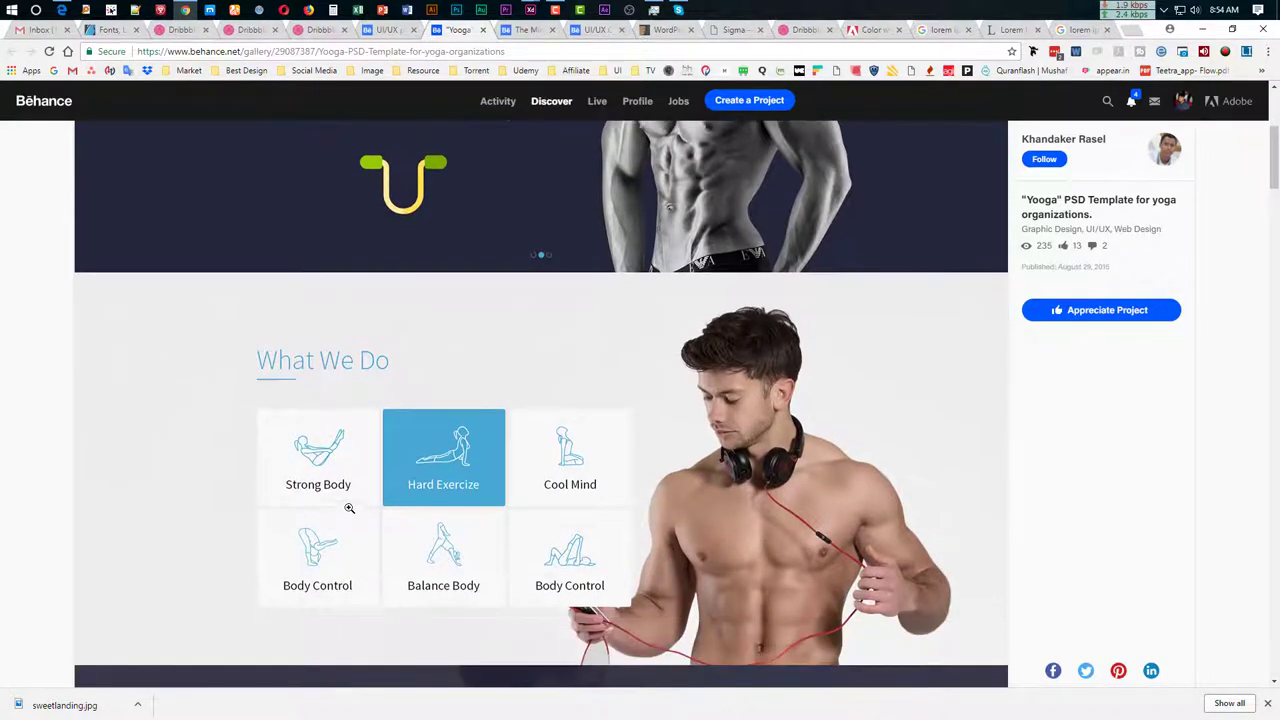
scroll(379, 505, "down", 2)
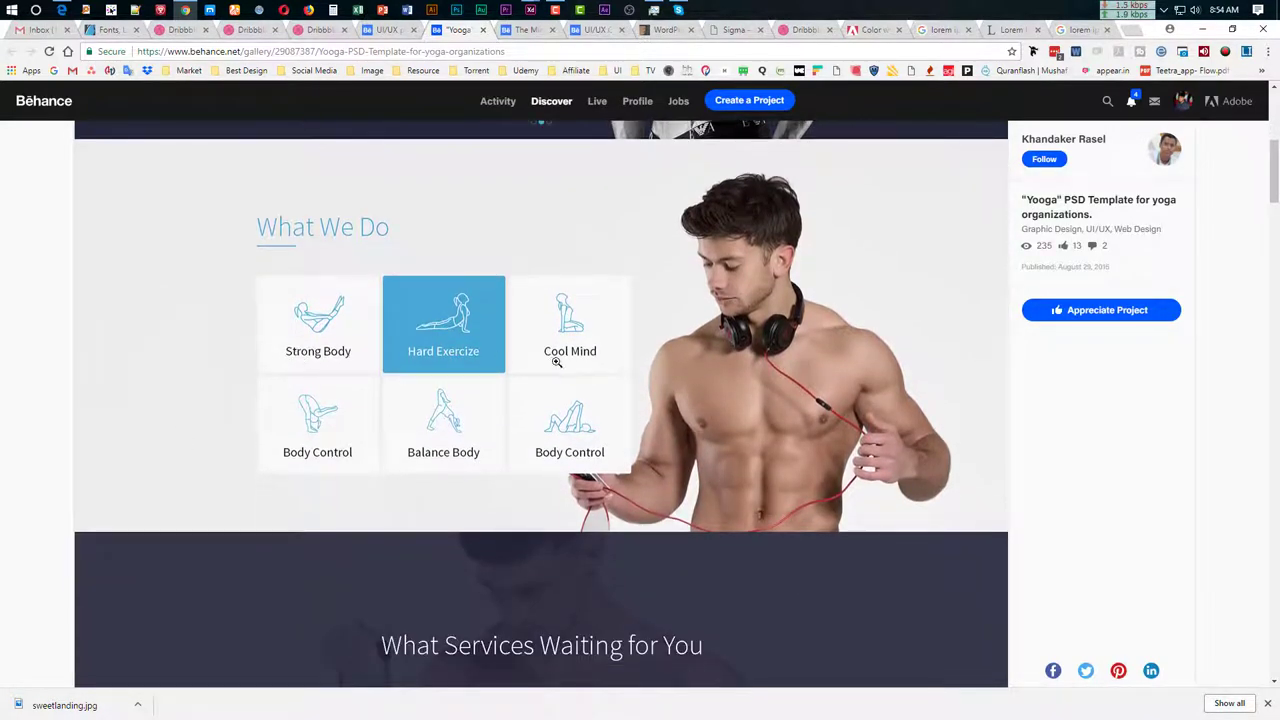
scroll(540, 400, "down", 2)
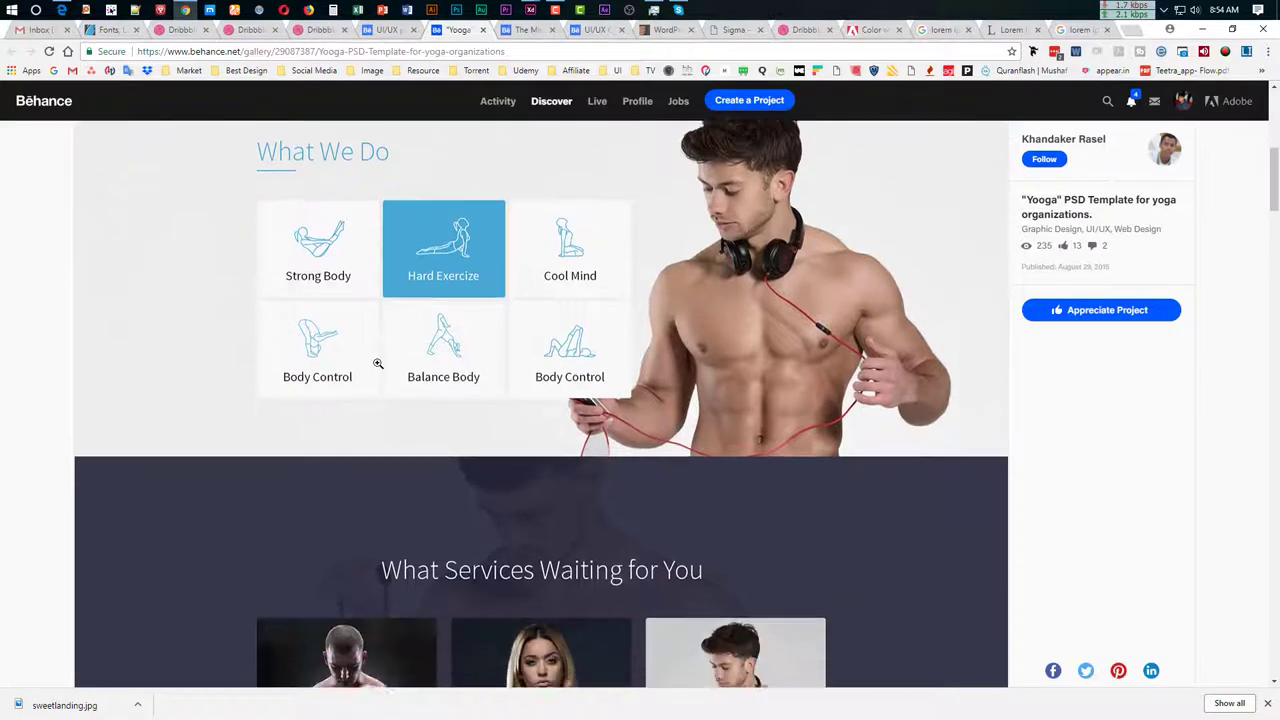
scroll(378, 363, "up", 2)
scroll(380, 363, "down", 1)
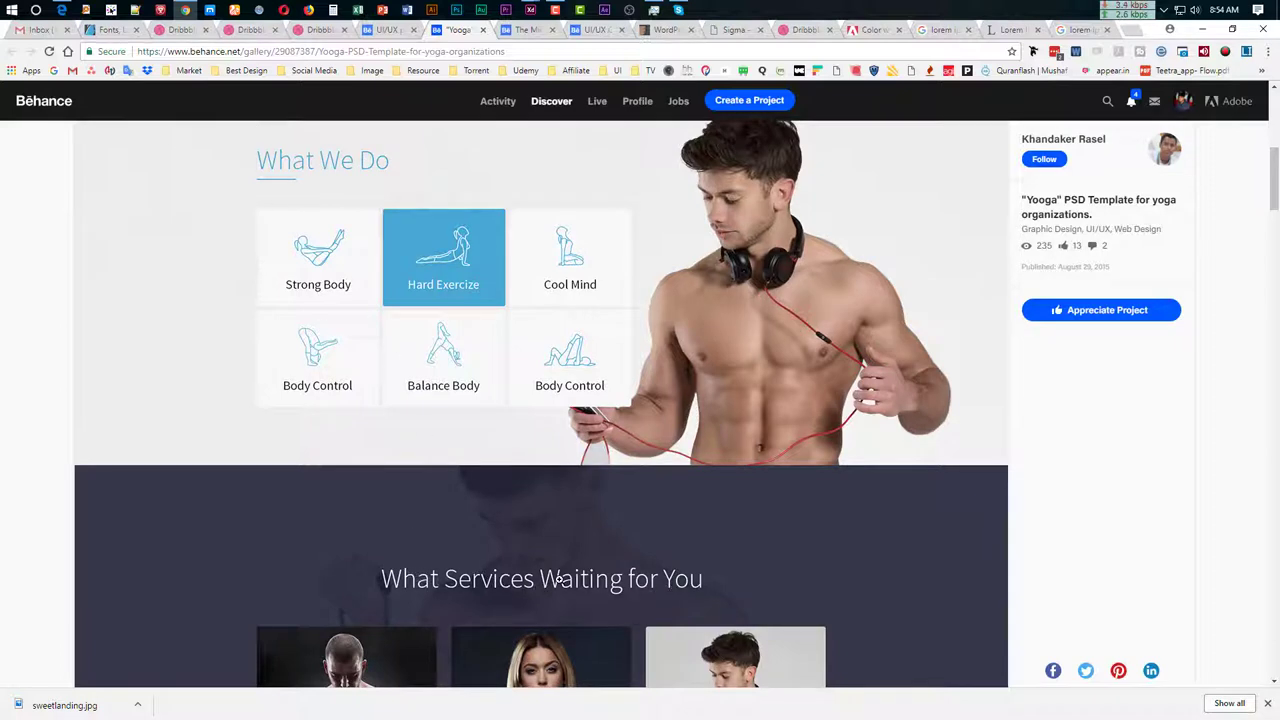
Examine the template's "What Services Waiting for You" cards, Photo Gallery and blue statistics band
scroll(461, 588, "down", 4)
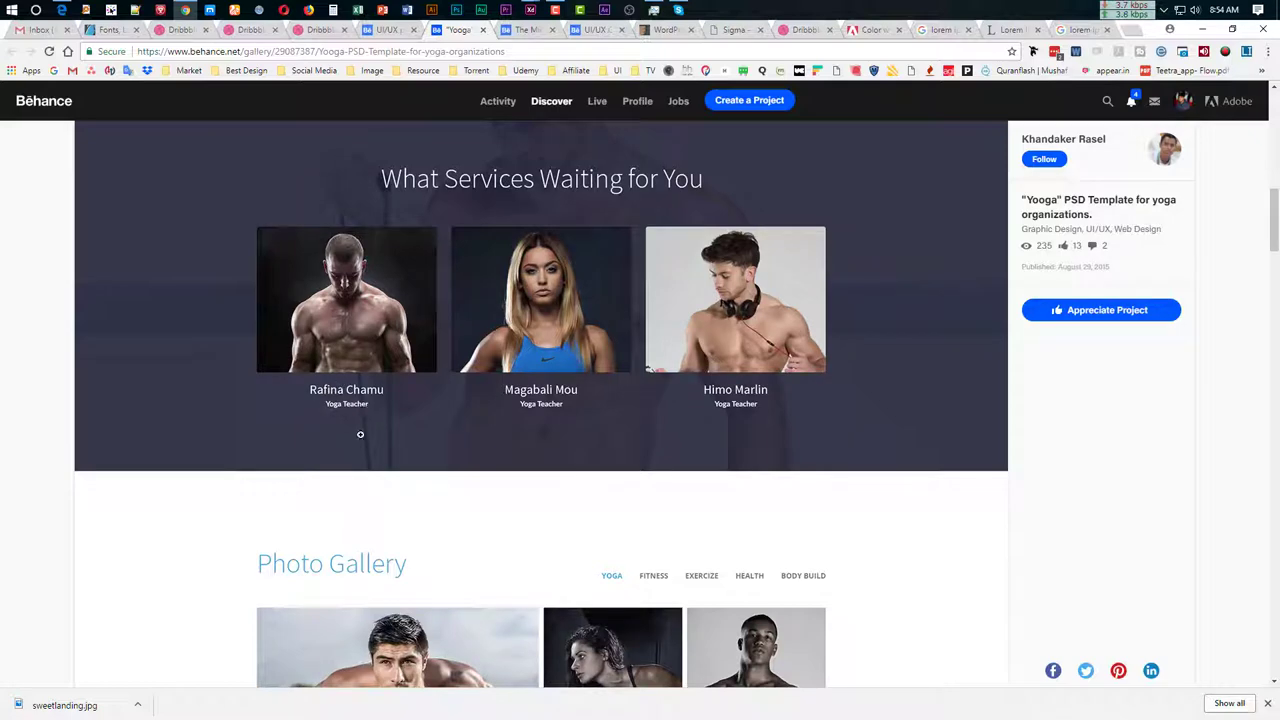
scroll(360, 434, "down", 2)
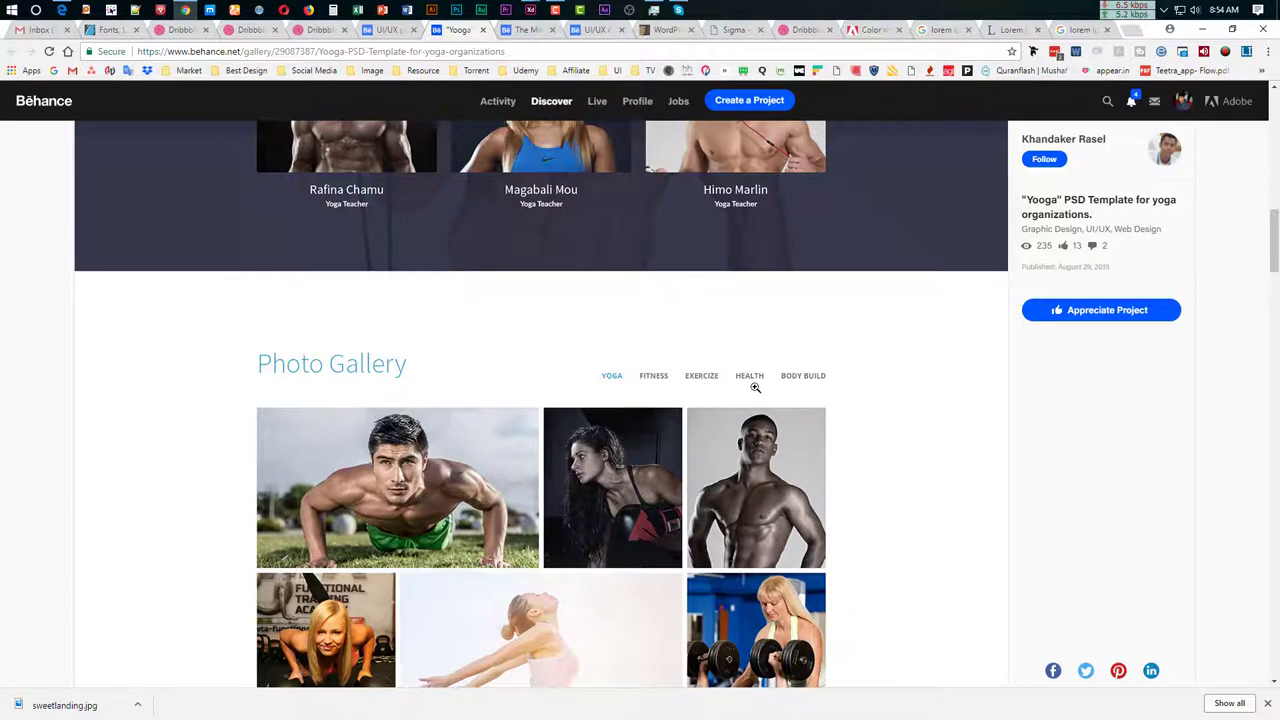
scroll(754, 383, "down", 7)
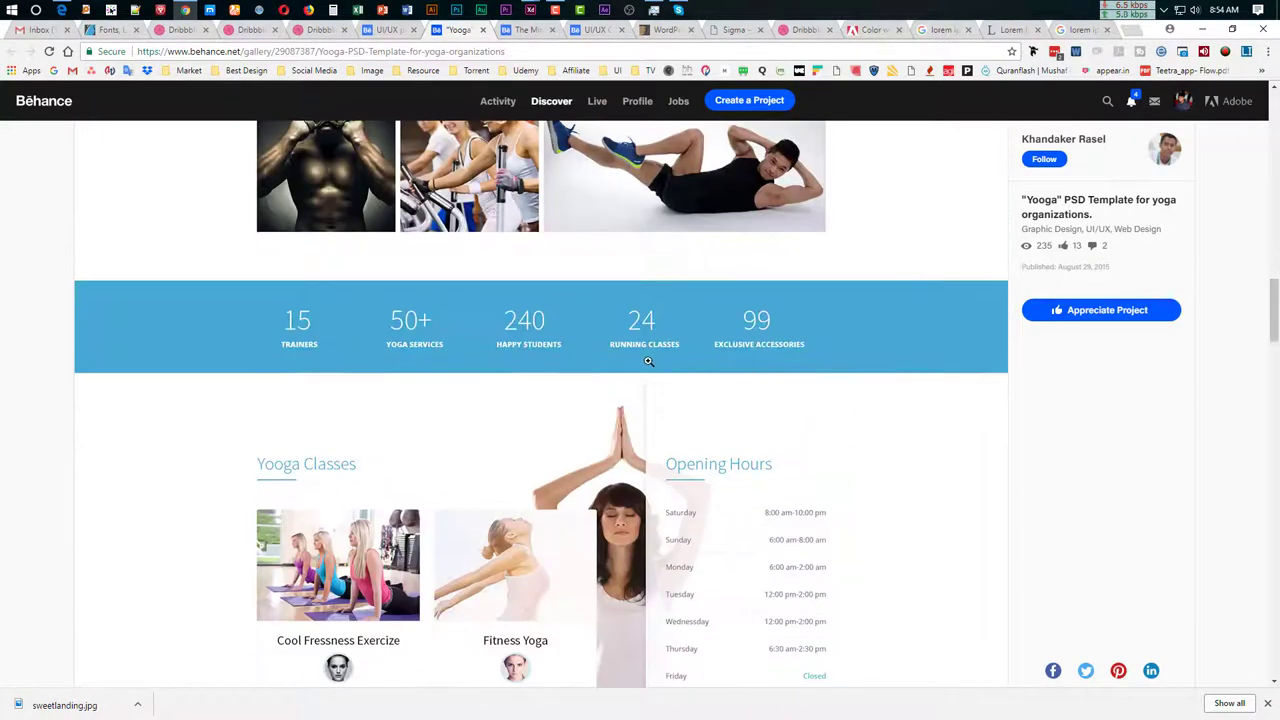
scroll(649, 362, "down", 2)
scroll(713, 492, "up", 1)
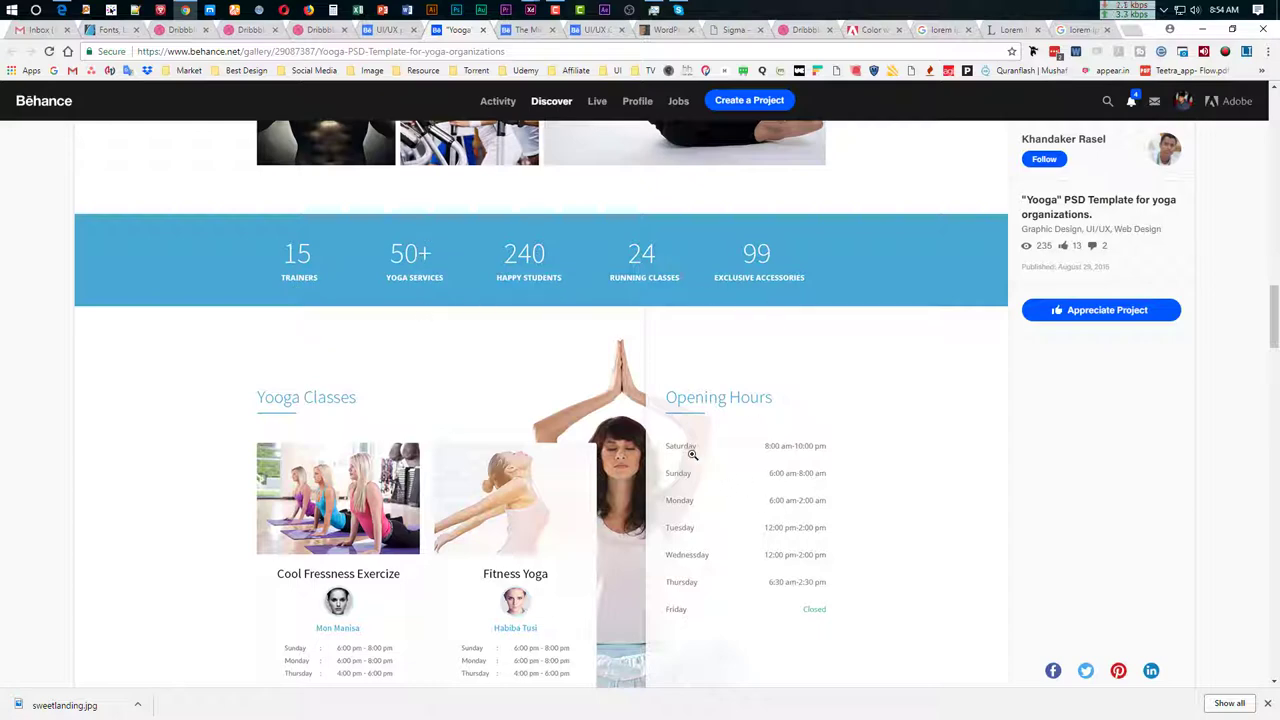
Review the template's Yooga Classes and Opening Hours block and its "Our Pricing Plan" section
scroll(702, 451, "down", 2)
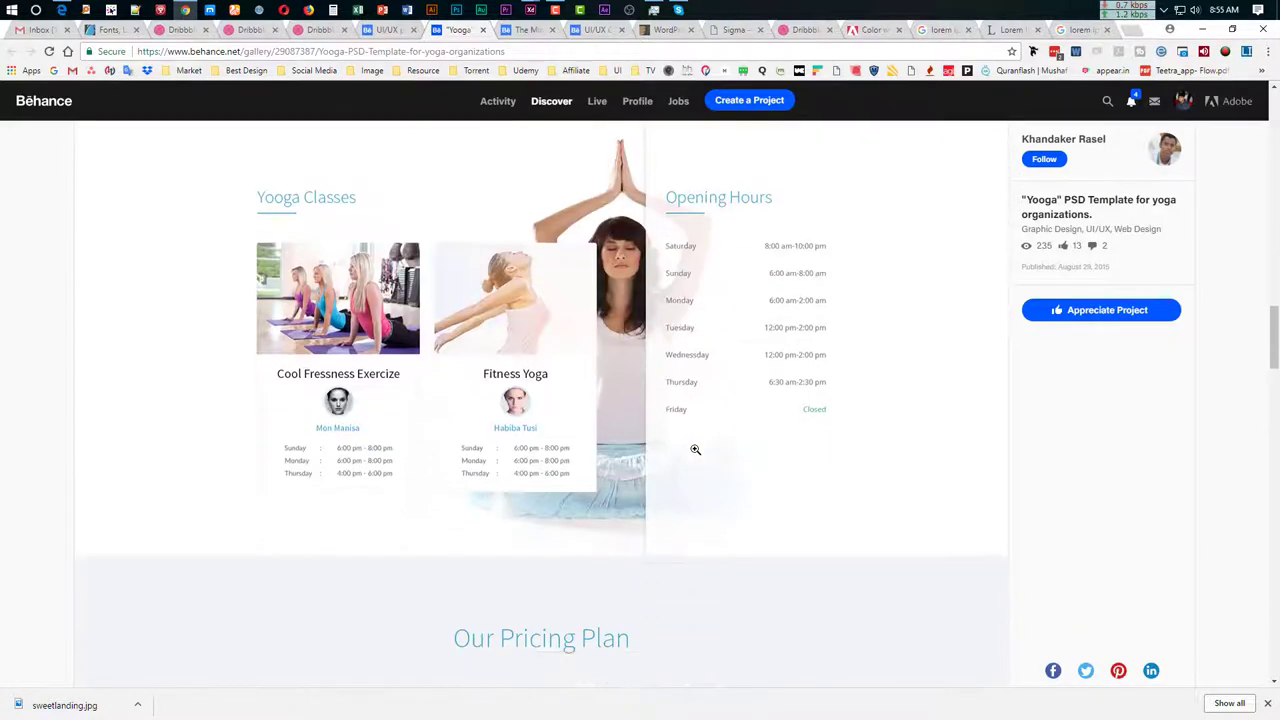
scroll(702, 451, "down", 3)
scroll(702, 451, "down", 2)
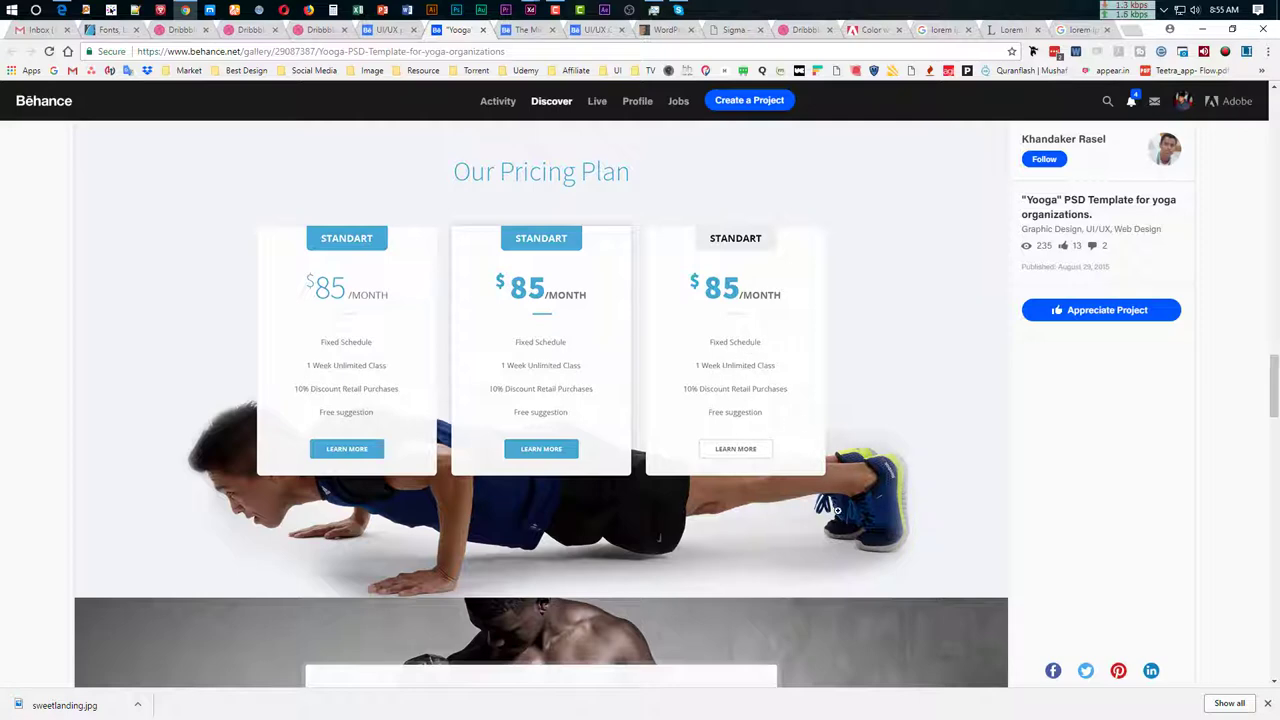
Study the template's testimonial banner, Latest Articles cards, client logos and footer
scroll(840, 516, "down", 4)
scroll(840, 516, "down", 2)
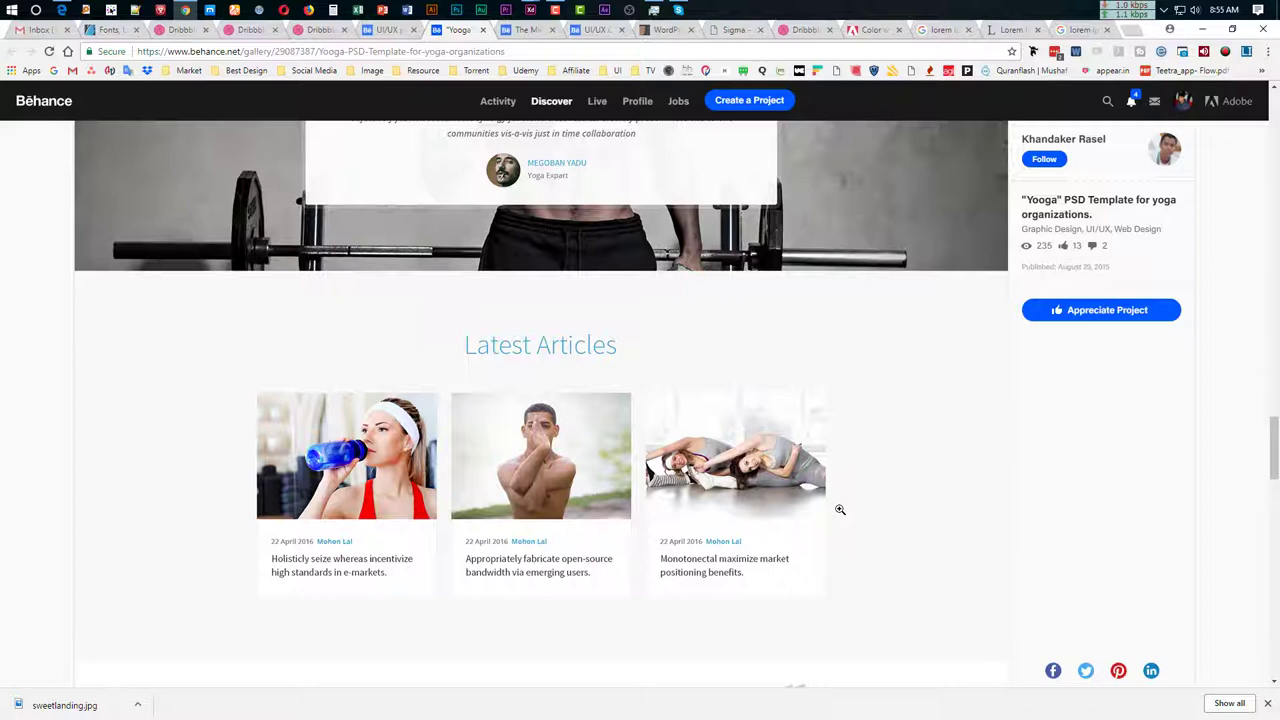
scroll(840, 510, "up", 1)
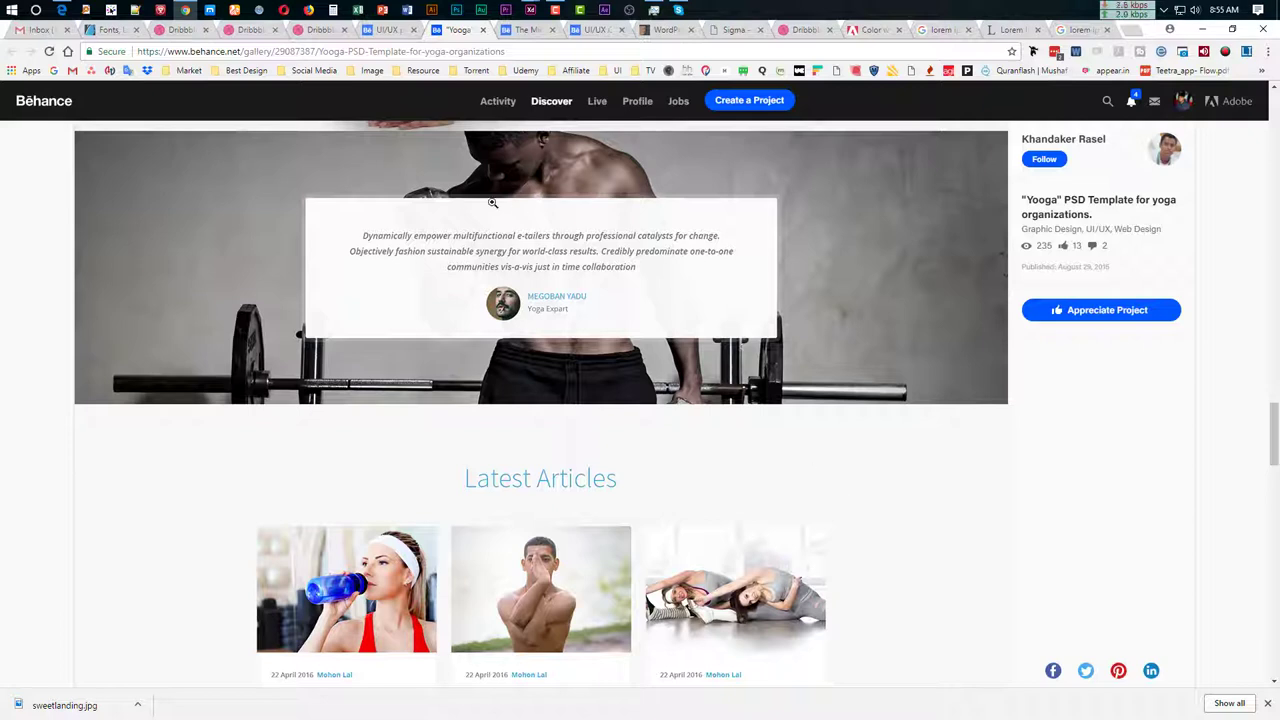
scroll(618, 291, "up", 1)
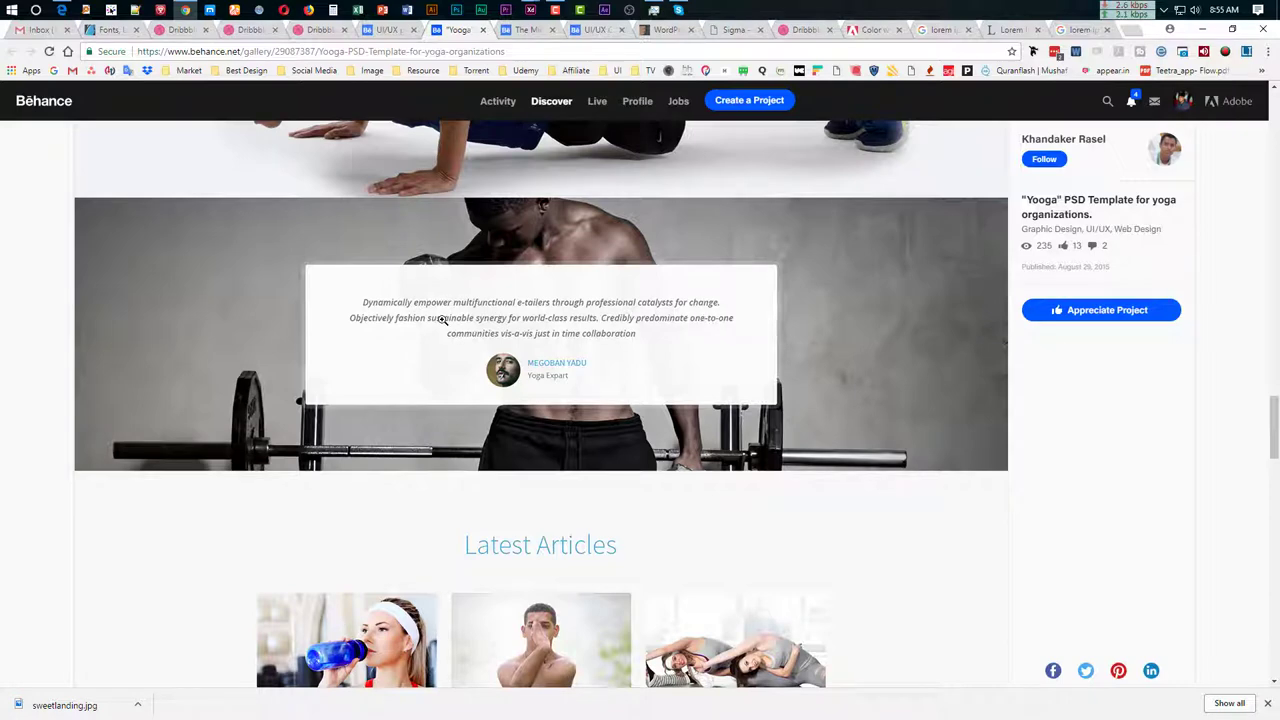
scroll(573, 318, "down", 5)
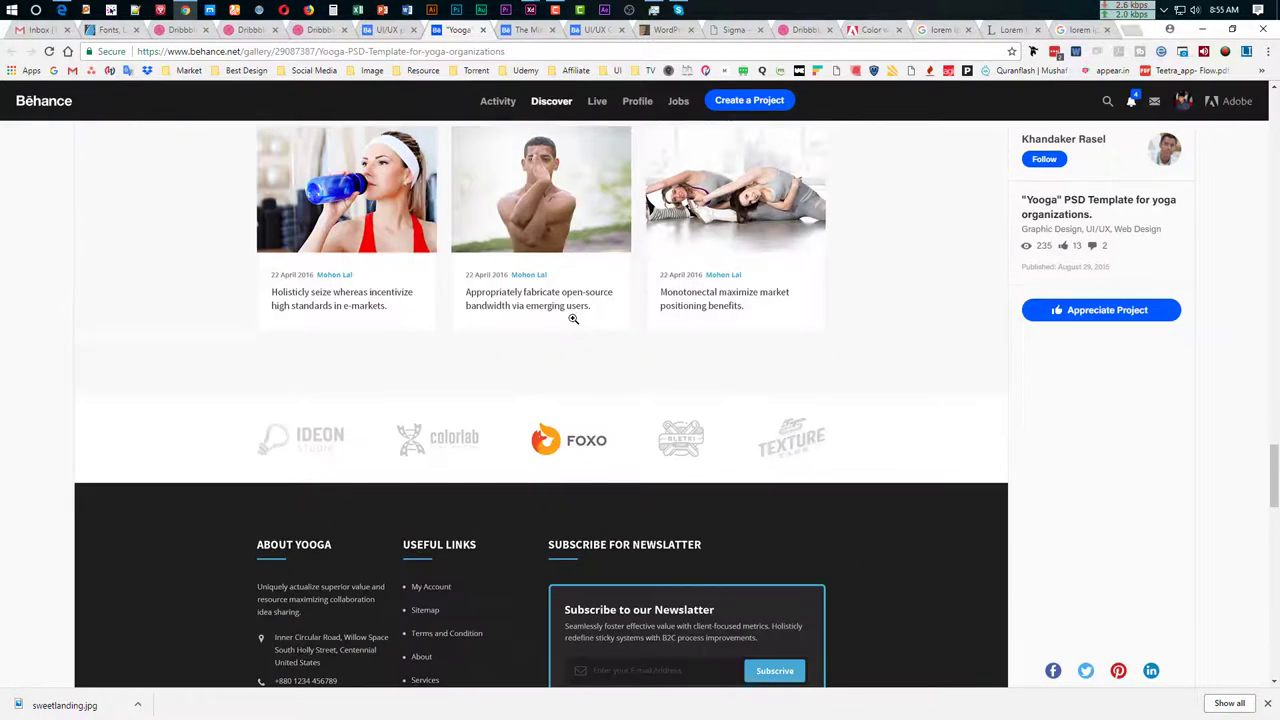
scroll(574, 594, "up", 1)
scroll(574, 594, "up", 4)
scroll(578, 585, "up", 1)
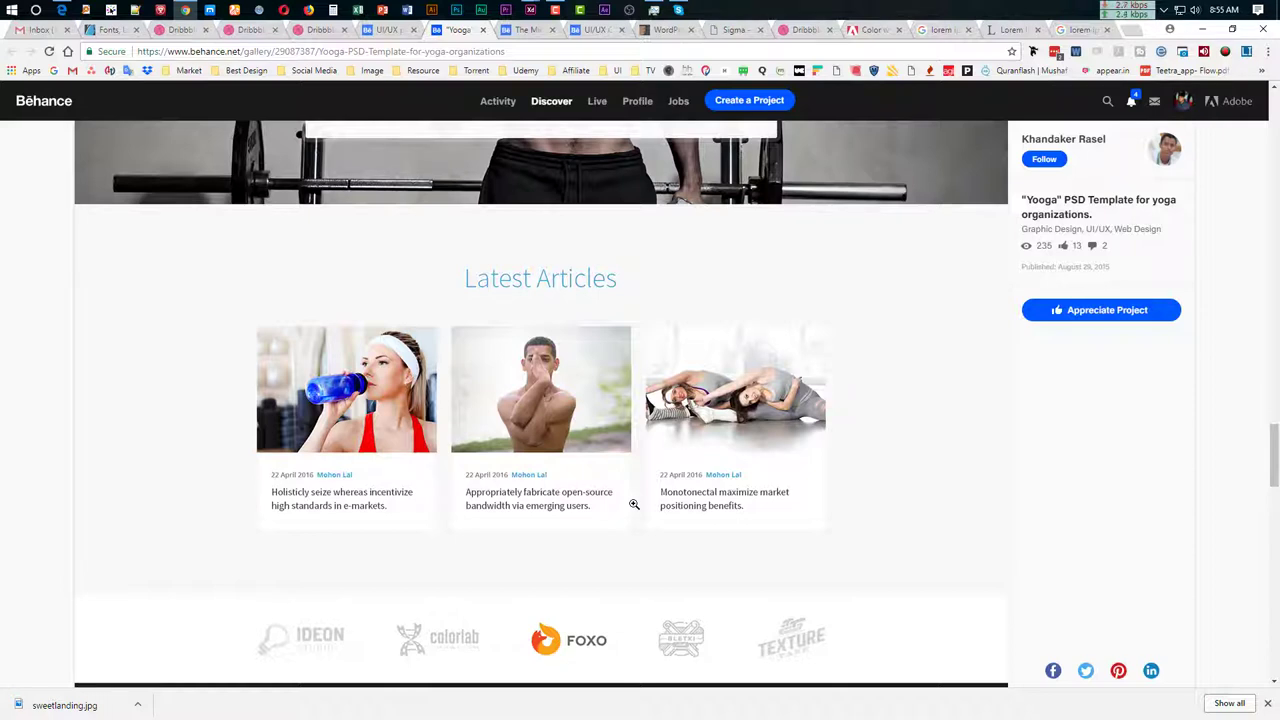
Switch to "The Mindfulness App" project and go to the opening banner of its presentation
scroll(634, 504, "up", 15)
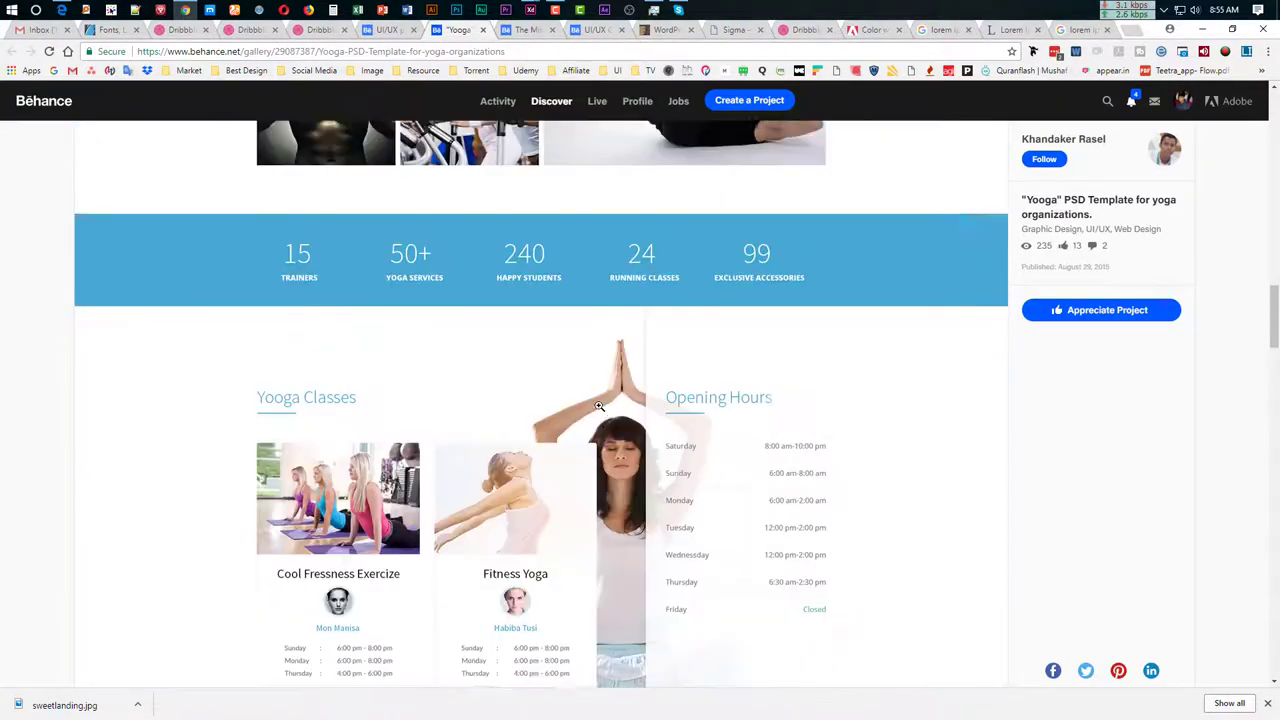
scroll(598, 405, "up", 4)
left_click(522, 30)
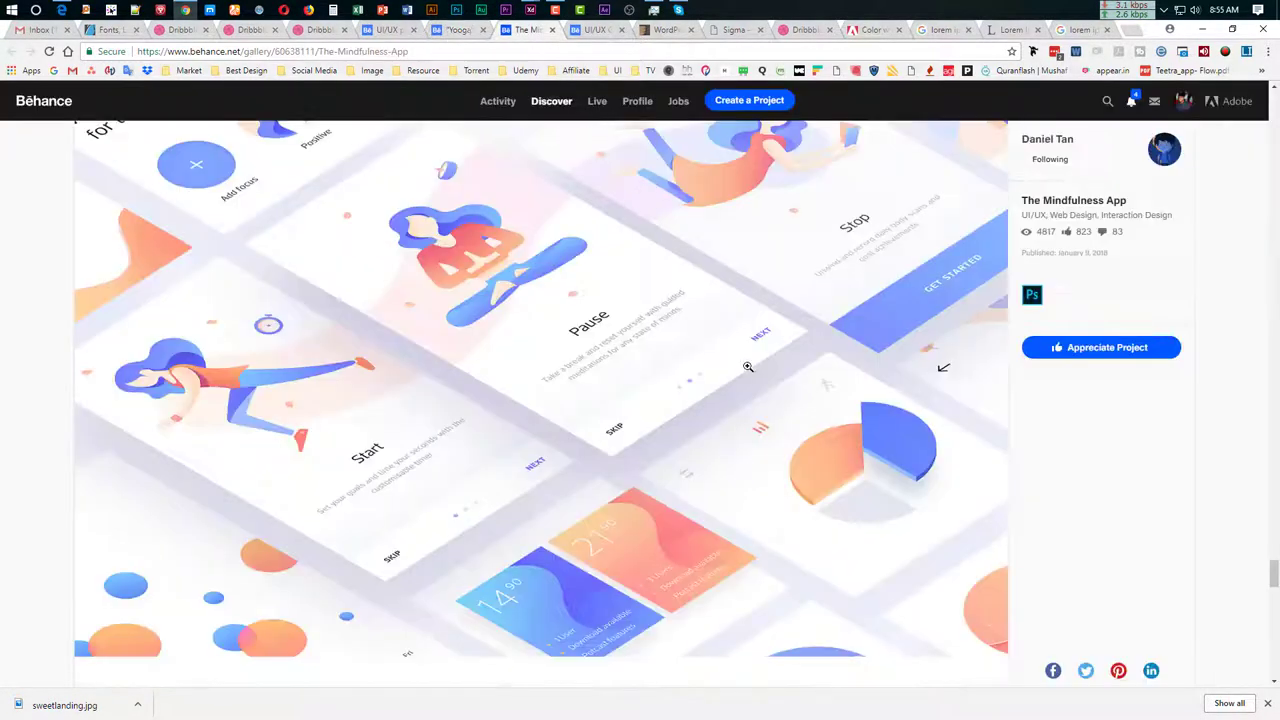
scroll(672, 404, "up", 6)
scroll(672, 404, "up", 20)
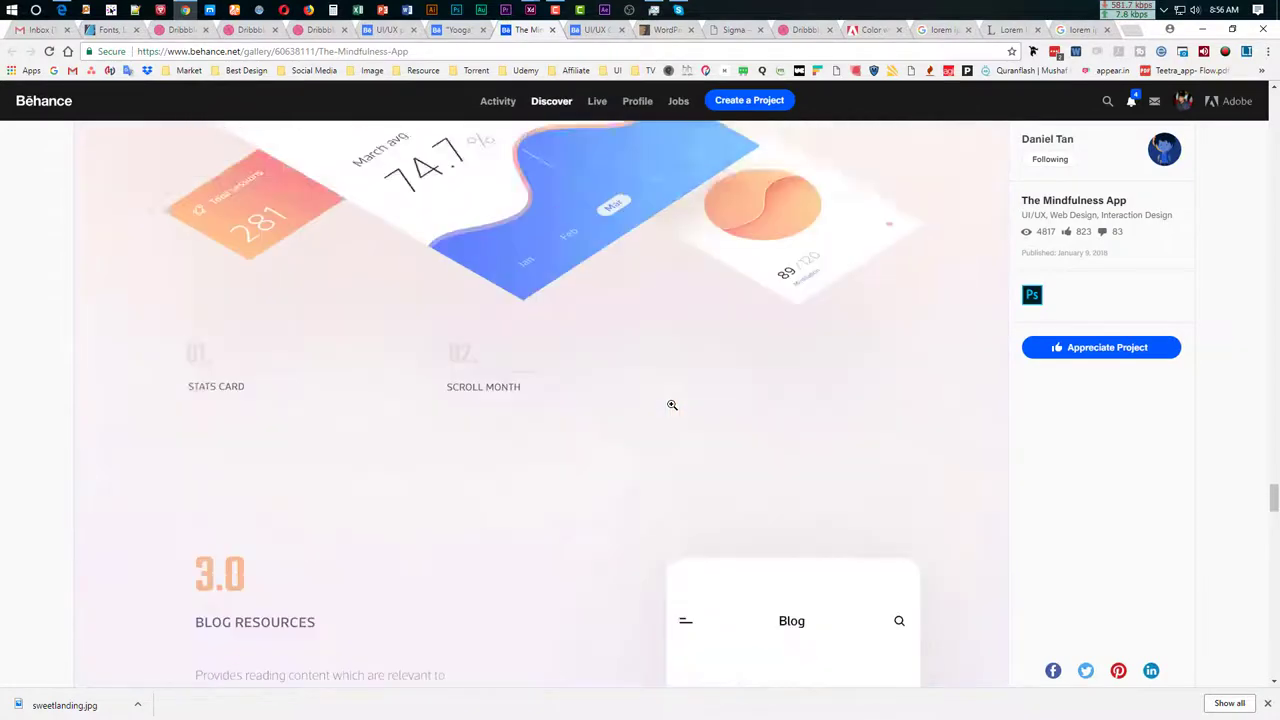
scroll(657, 420, "down", 10)
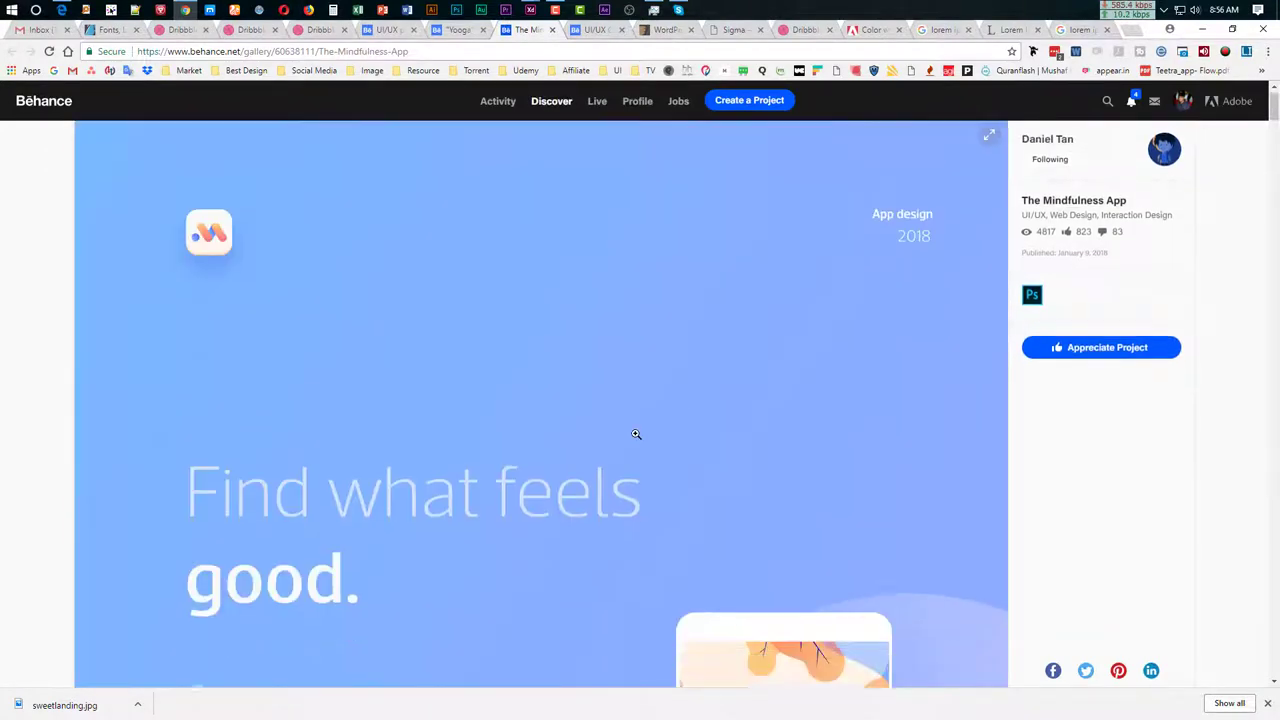
Examine the Mindfulness App's "Tap into mindfulness" landing page, its Start, Pause and Stop features, and the "Relearn" page
scroll(635, 435, "down", 4)
scroll(645, 434, "up", 2)
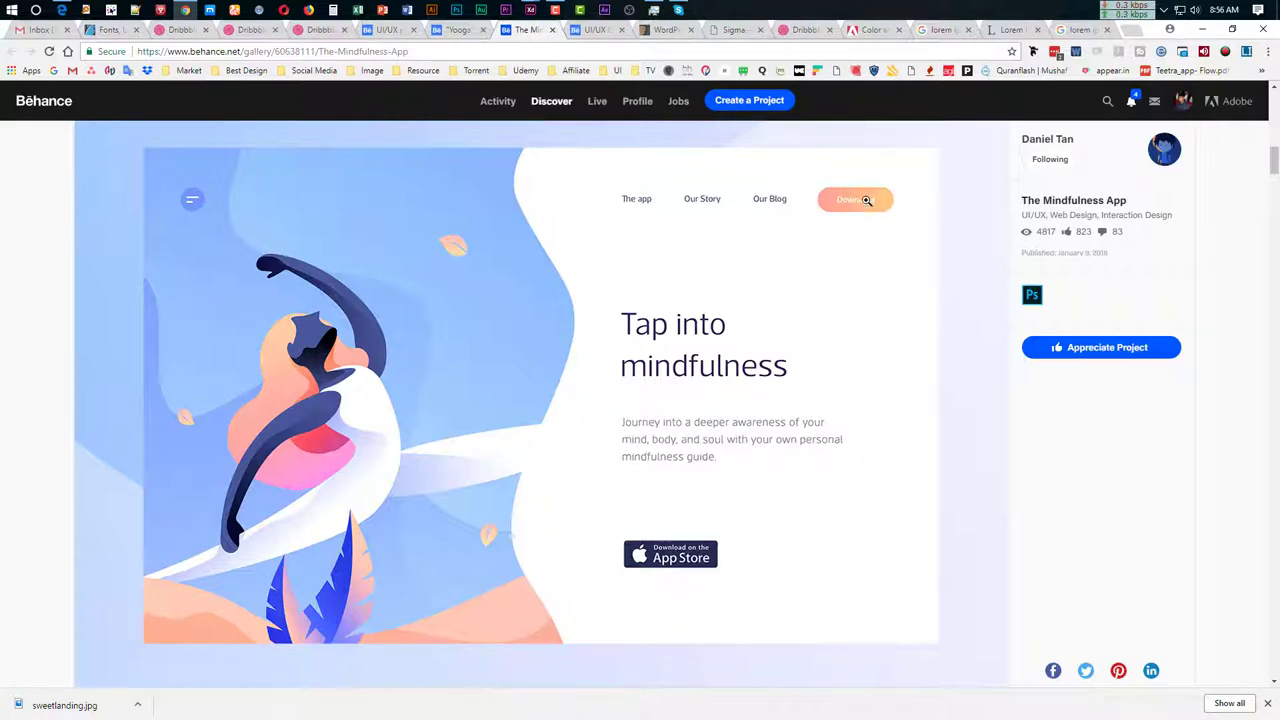
scroll(882, 342, "down", 2)
scroll(882, 342, "down", 5)
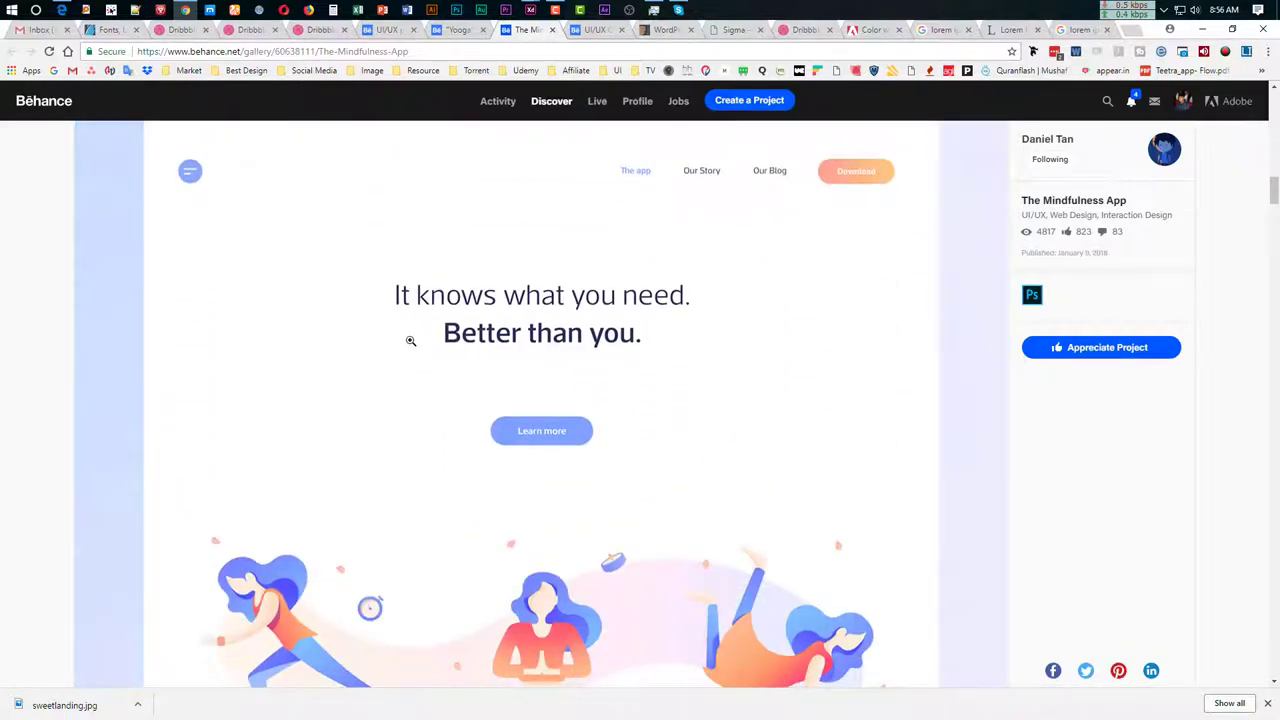
scroll(608, 336, "down", 5)
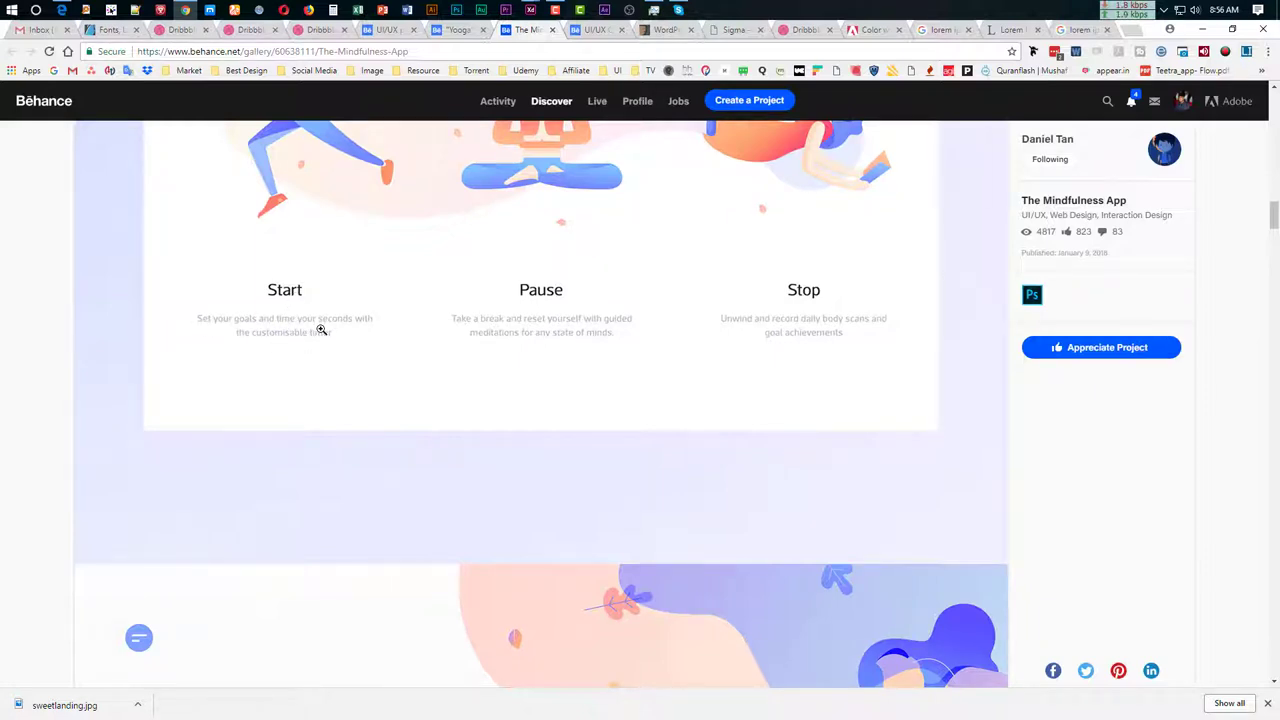
scroll(331, 401, "down", 4)
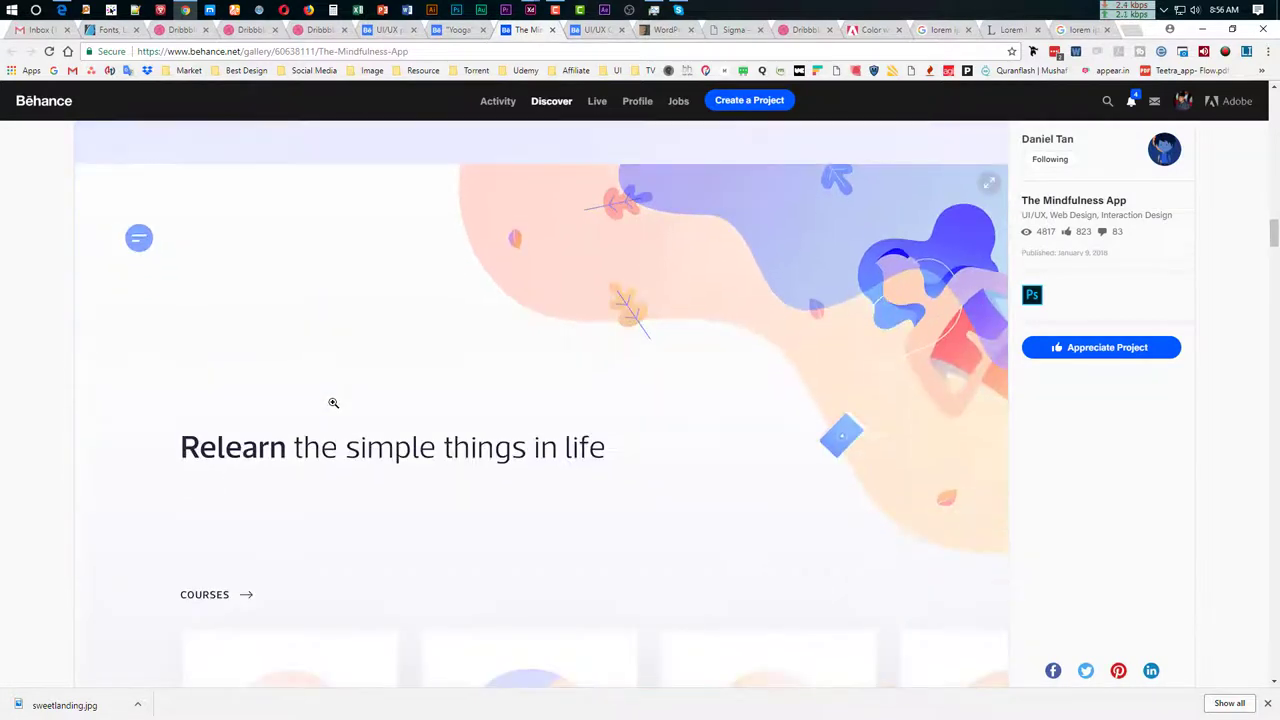
Examine the "Relearn the simple things in life" page and its Positivity, Sleeping, Disconnect and Relationship course cards
scroll(333, 402, "down", 2)
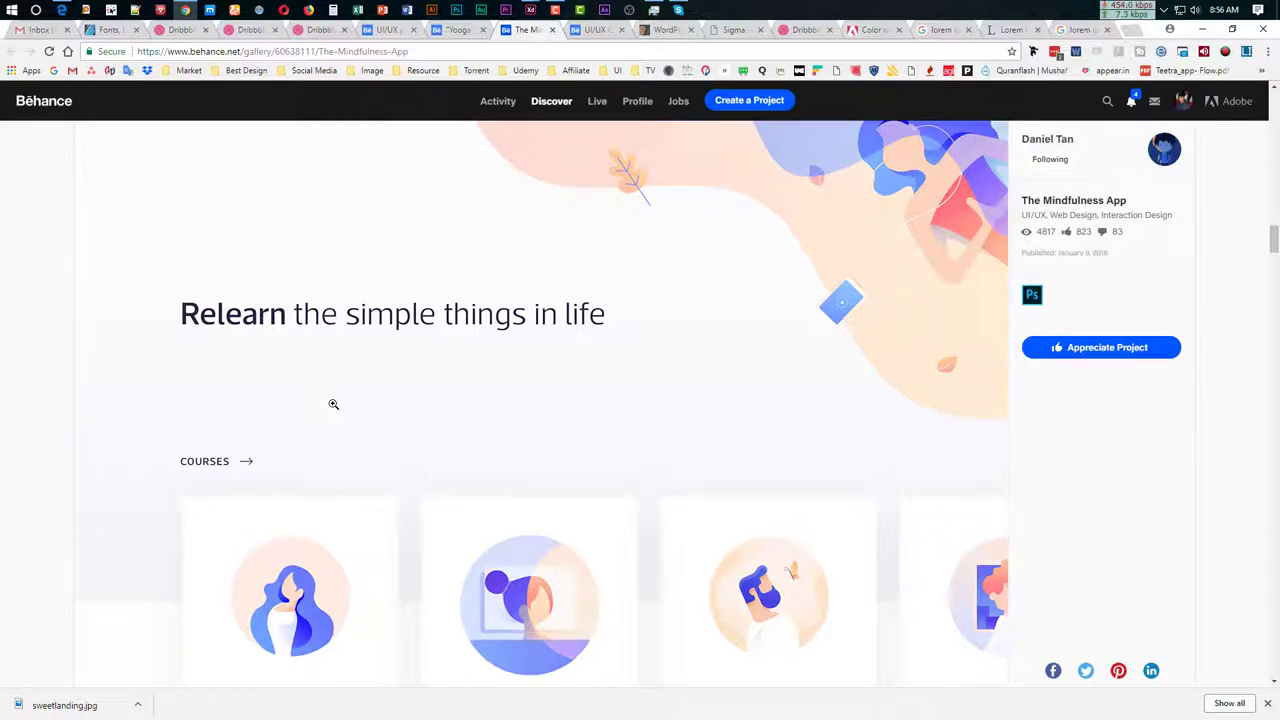
scroll(333, 403, "down", 3)
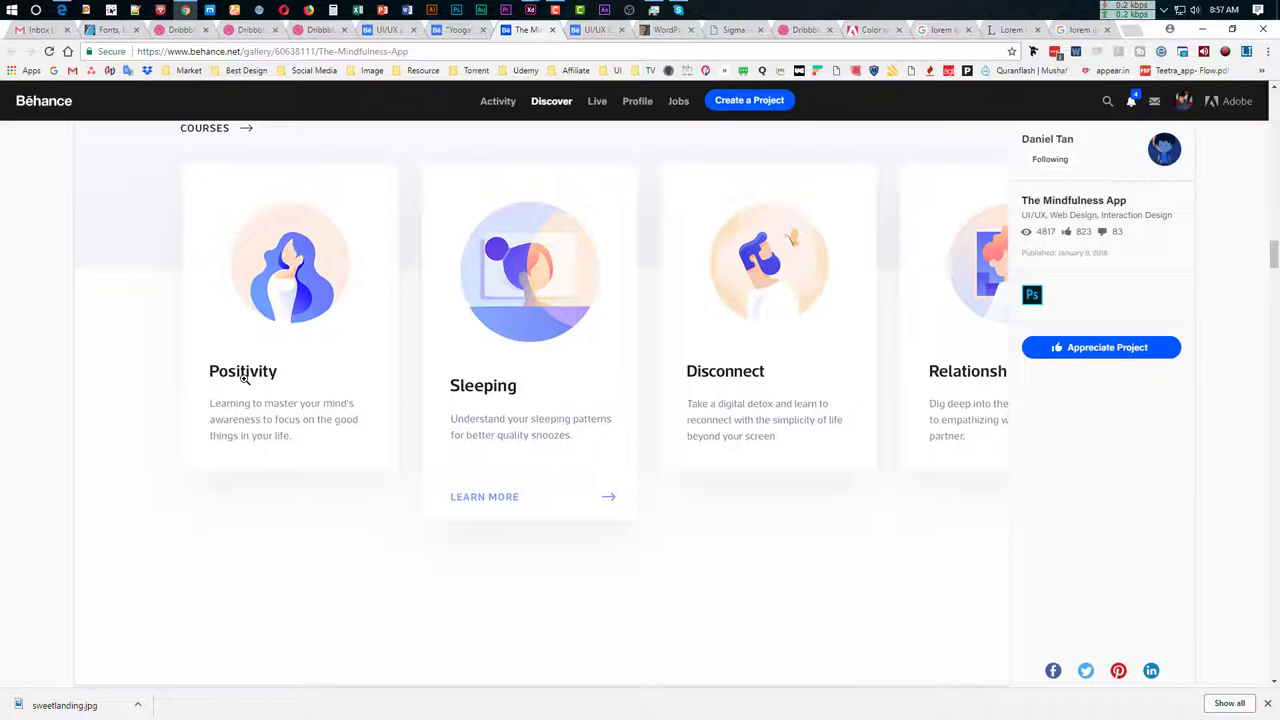
scroll(414, 571, "down", 2)
scroll(414, 571, "up", 2)
scroll(488, 509, "down", 1)
scroll(488, 509, "down", 6)
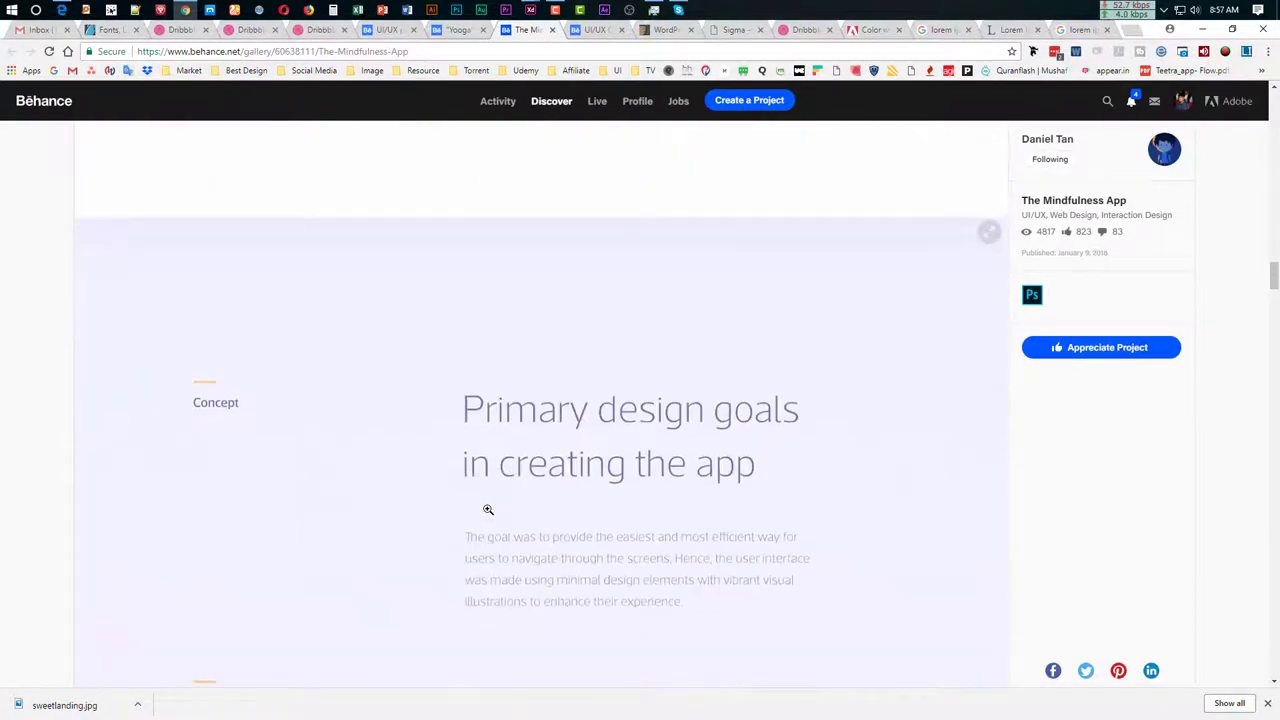
Review the Mindfulness App's Concept and Structure text, sample app screens, "Continuous flow" and "Main features" sections
scroll(566, 531, "down", 4)
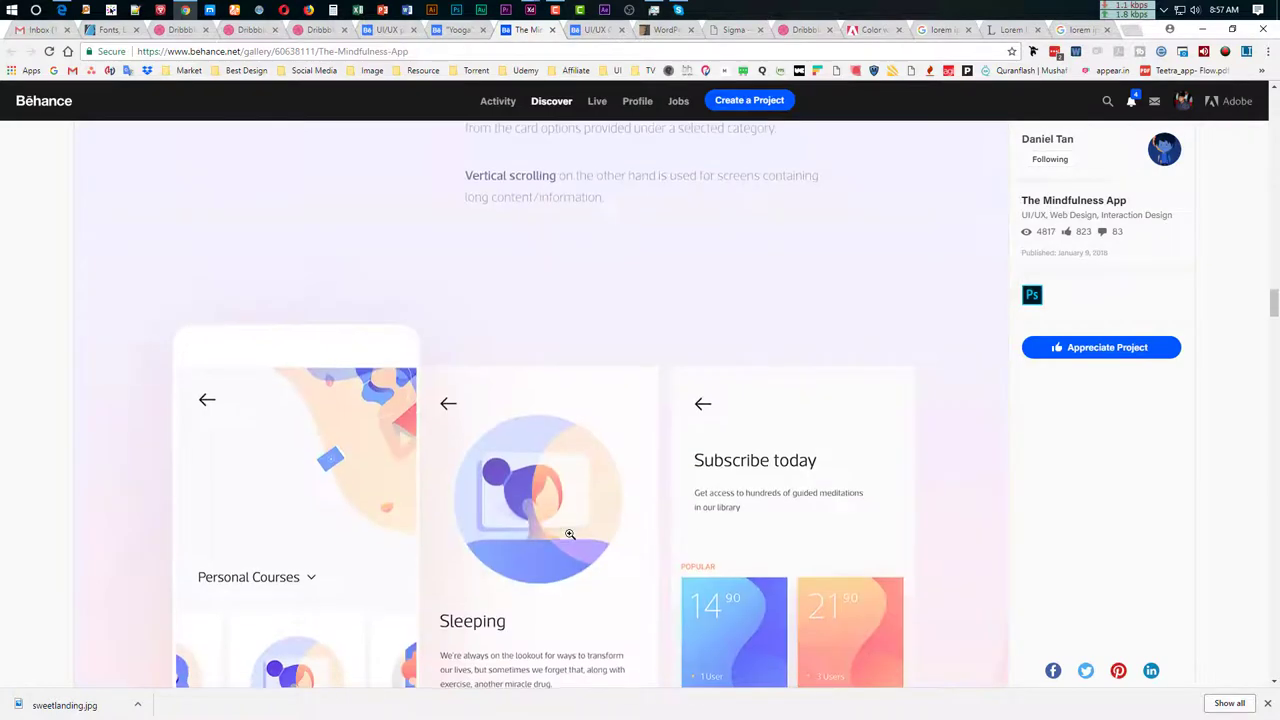
scroll(523, 494, "up", 4)
scroll(331, 557, "down", 7)
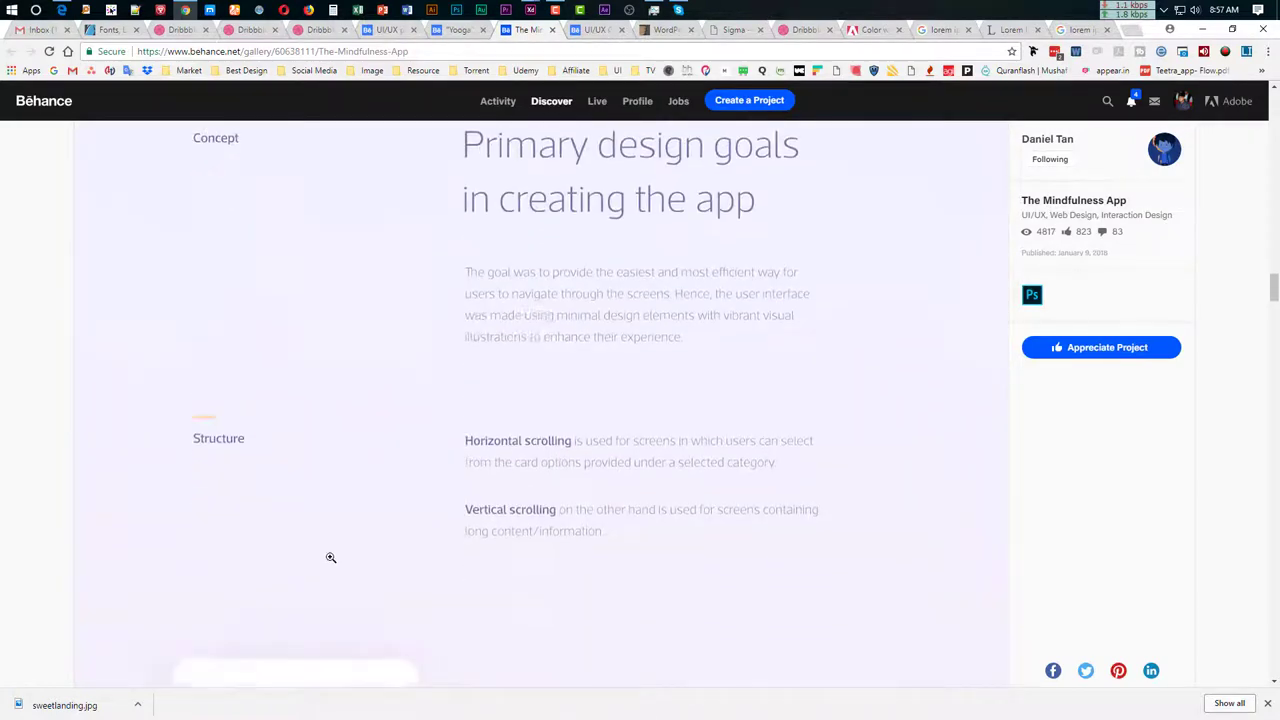
scroll(489, 480, "down", 9)
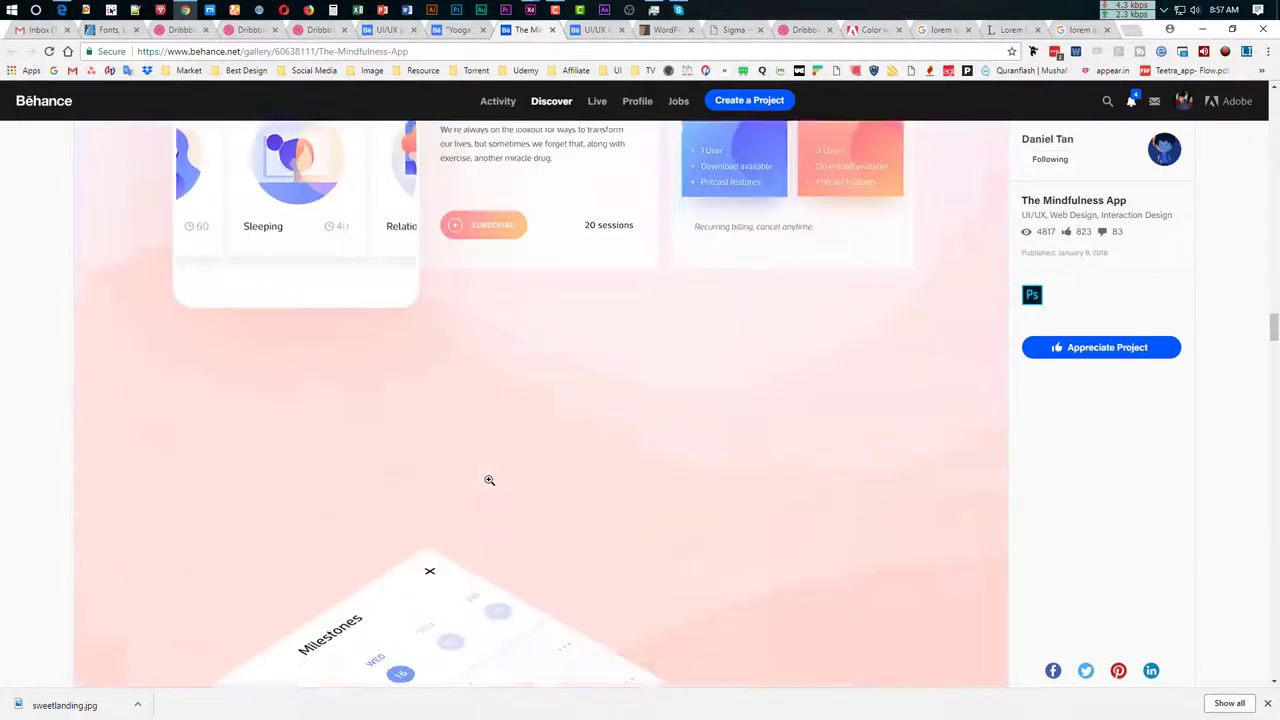
scroll(489, 480, "down", 12)
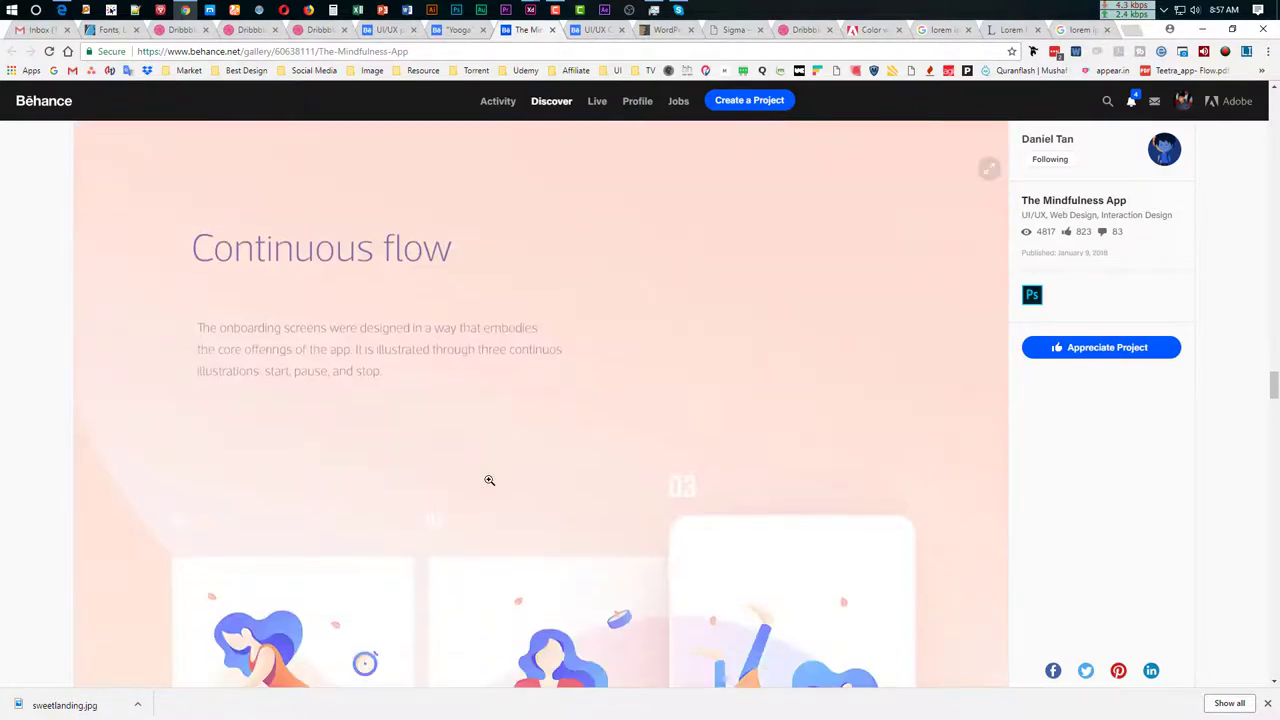
scroll(489, 480, "down", 10)
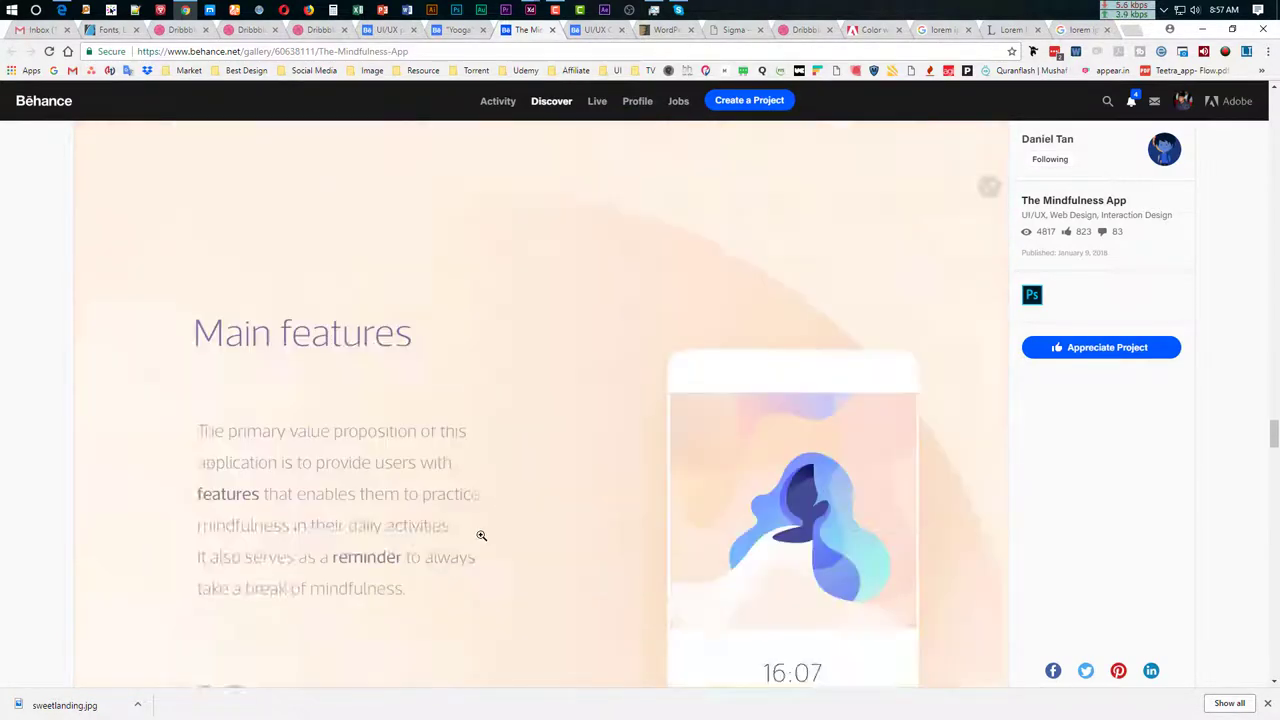
scroll(481, 535, "down", 12)
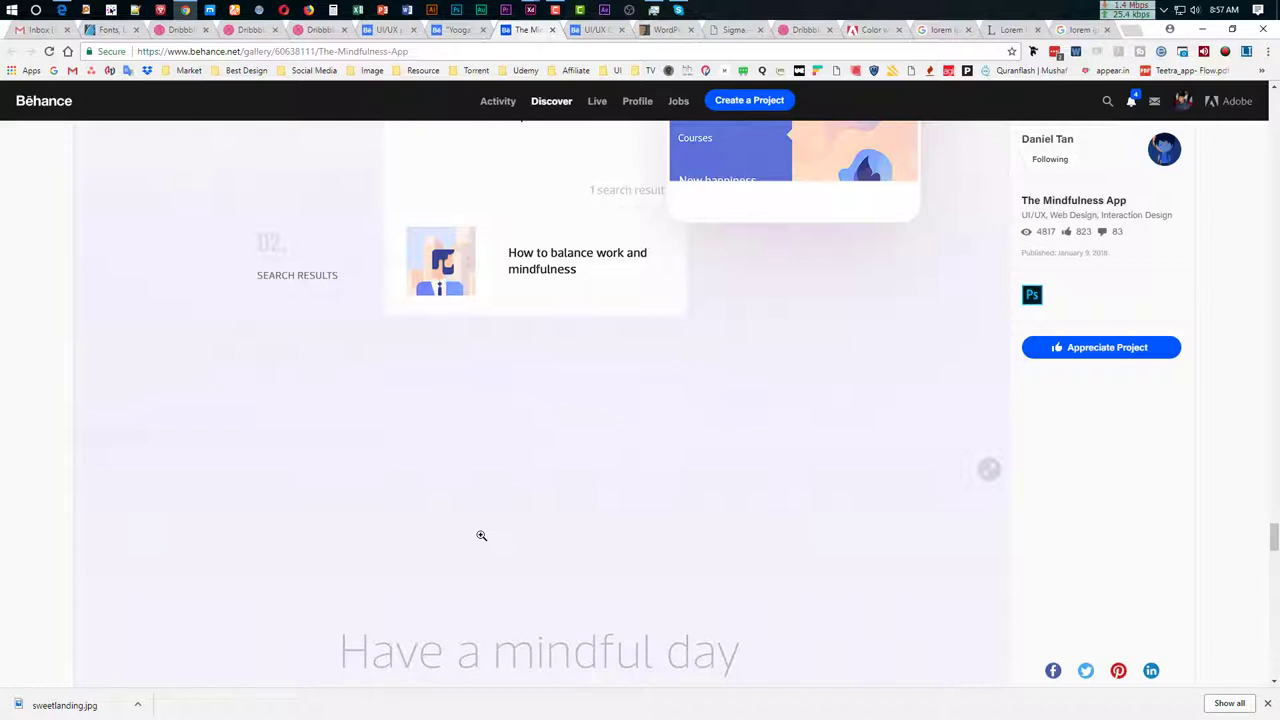
Study the closing "Have a mindful day" mockup with its angled Start, Pause and Stop screens
scroll(491, 483, "down", 8)
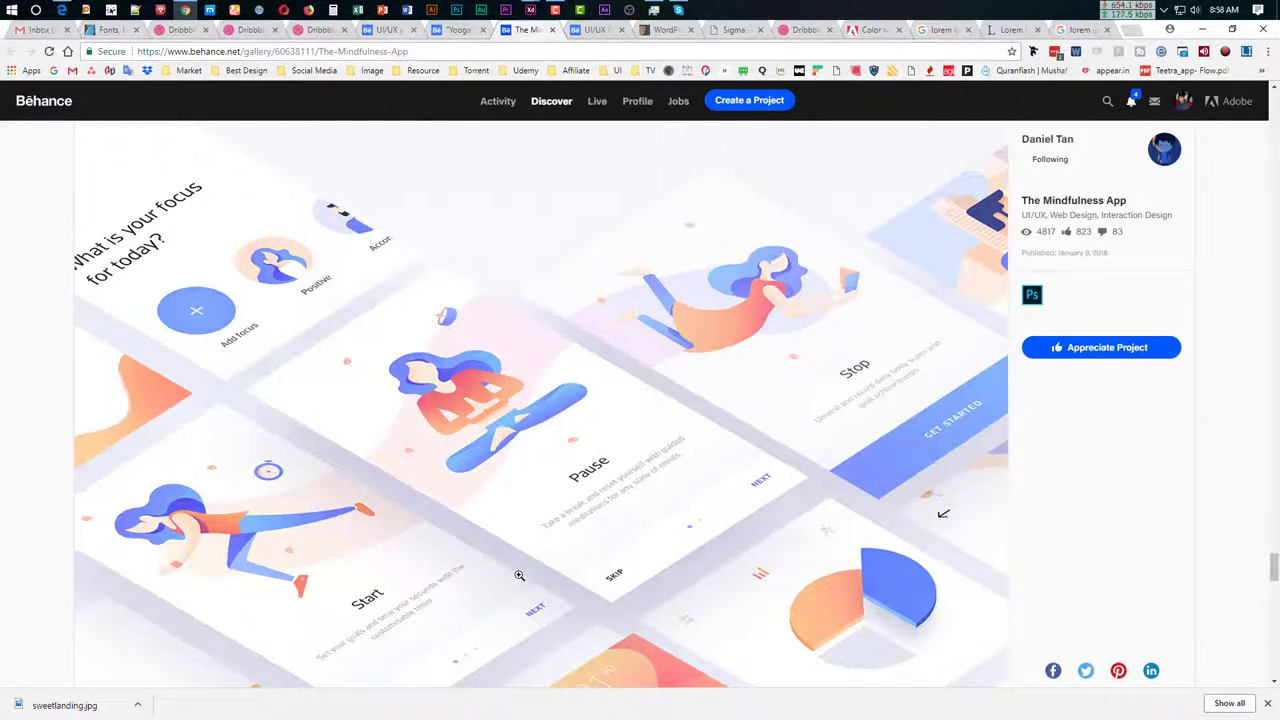
scroll(468, 578, "down", 2)
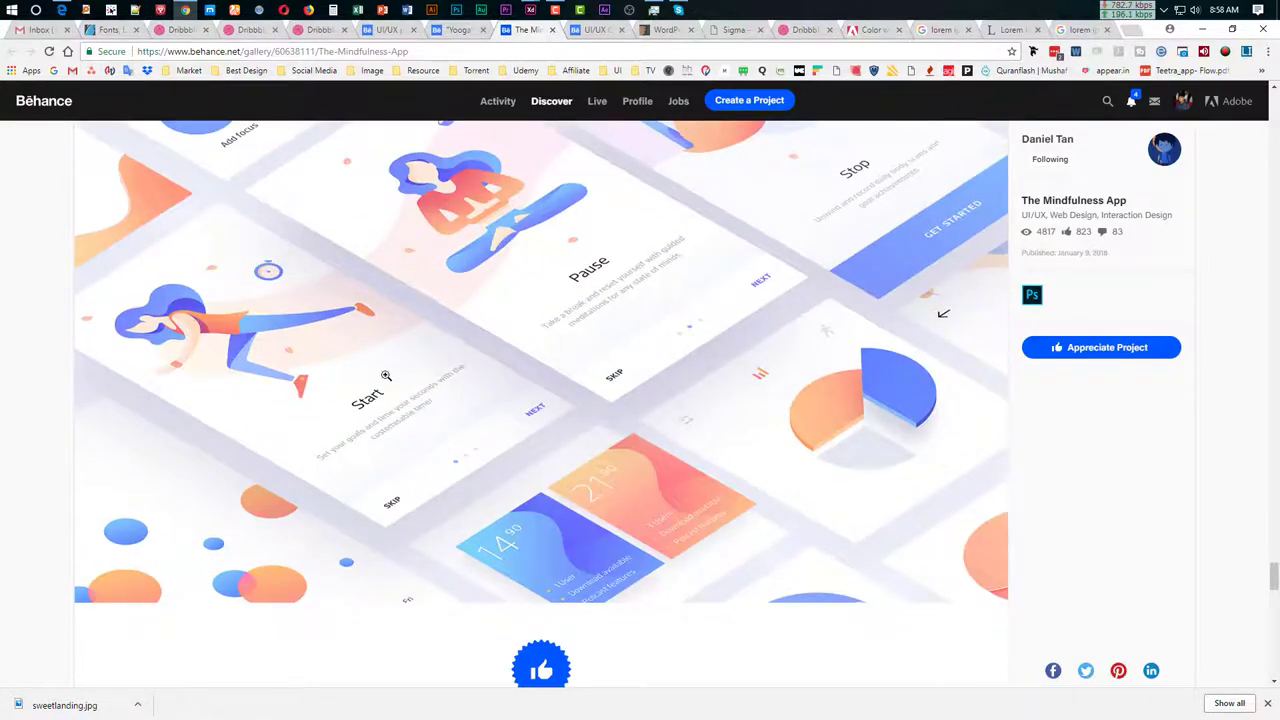
scroll(446, 450, "down", 2)
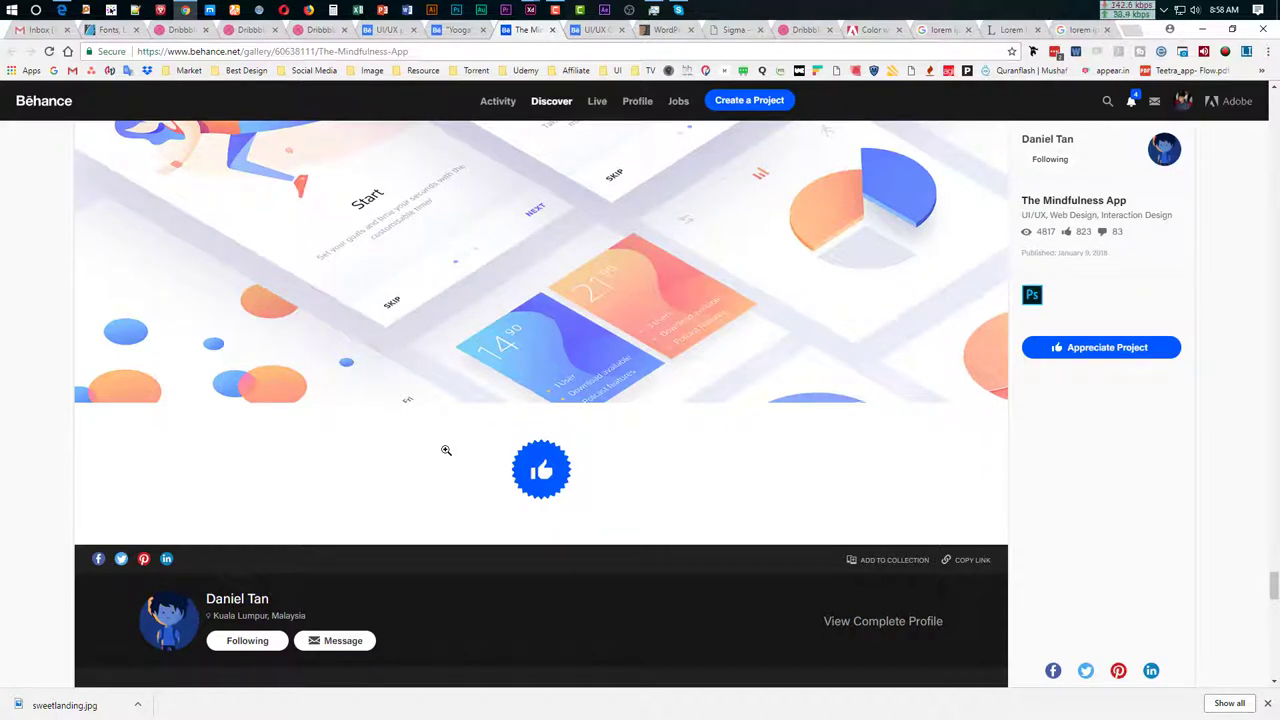
scroll(446, 450, "up", 3)
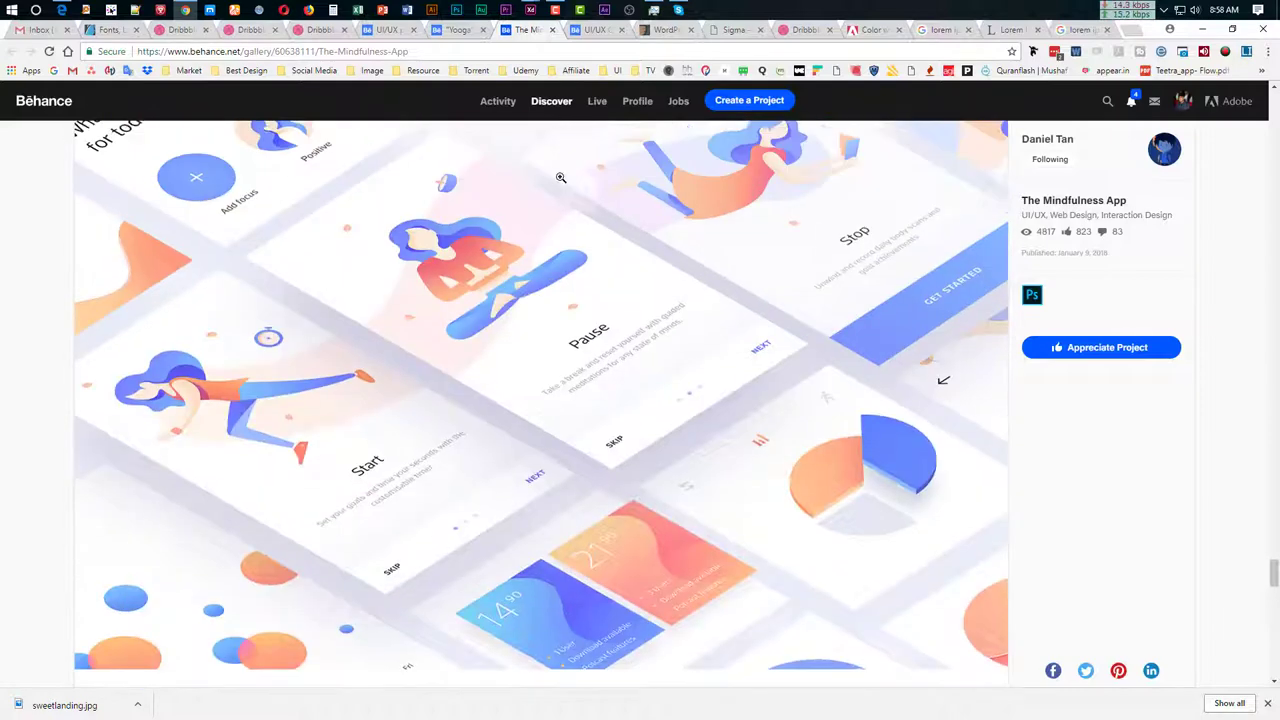
Switch to the "UI/UX Case Study : Music & Dating app" project and survey its profile and welcome screens and opening banner
key("ctrl+Tab")
scroll(698, 317, "up", 10)
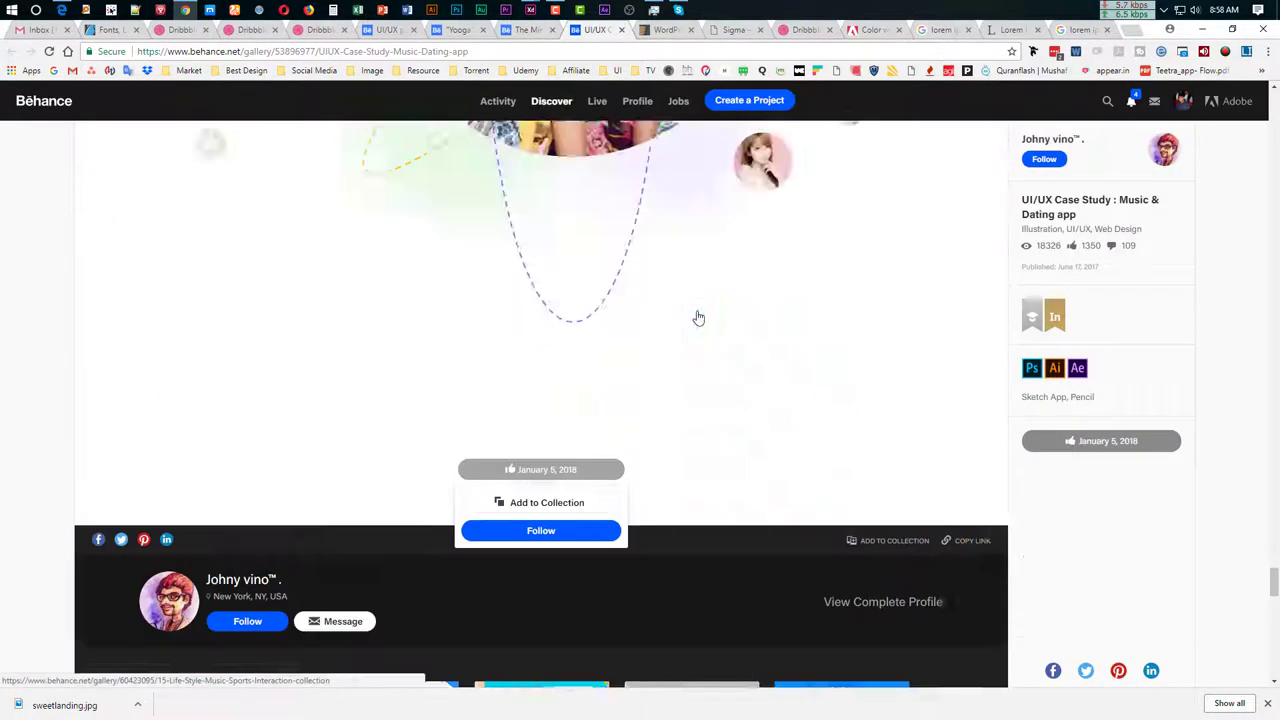
scroll(818, 370, "up", 10)
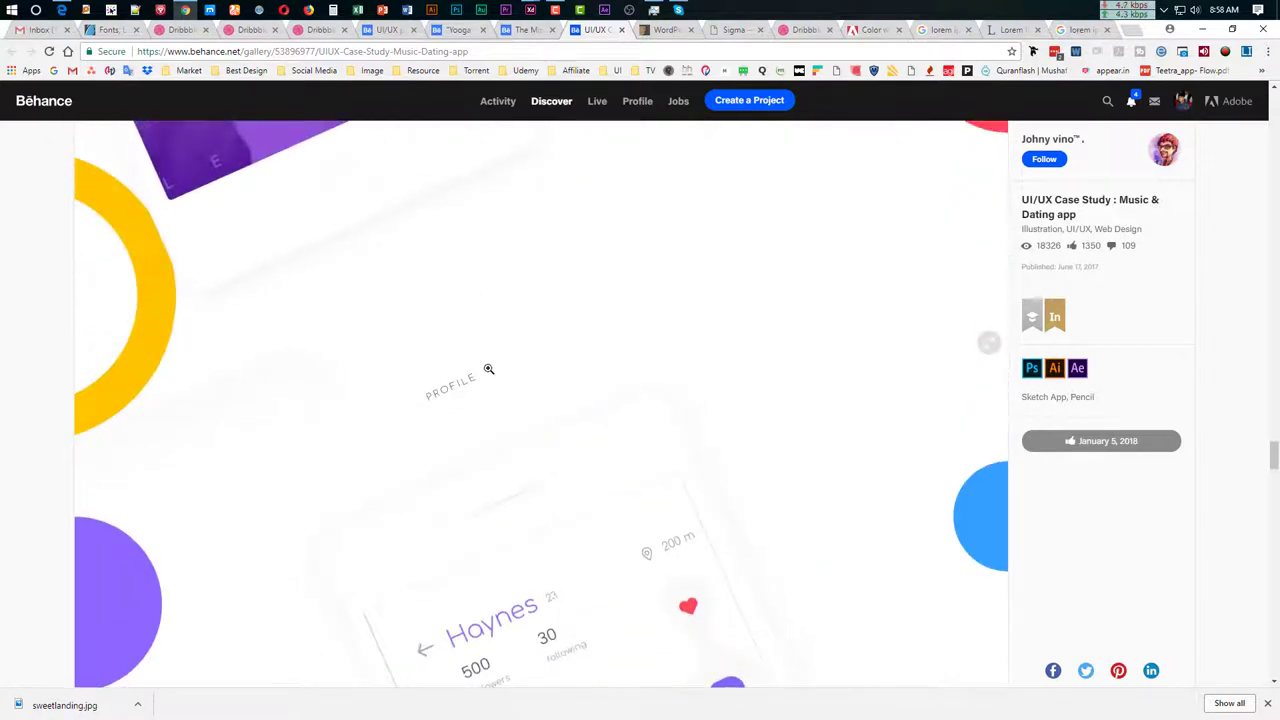
scroll(489, 369, "down", 5)
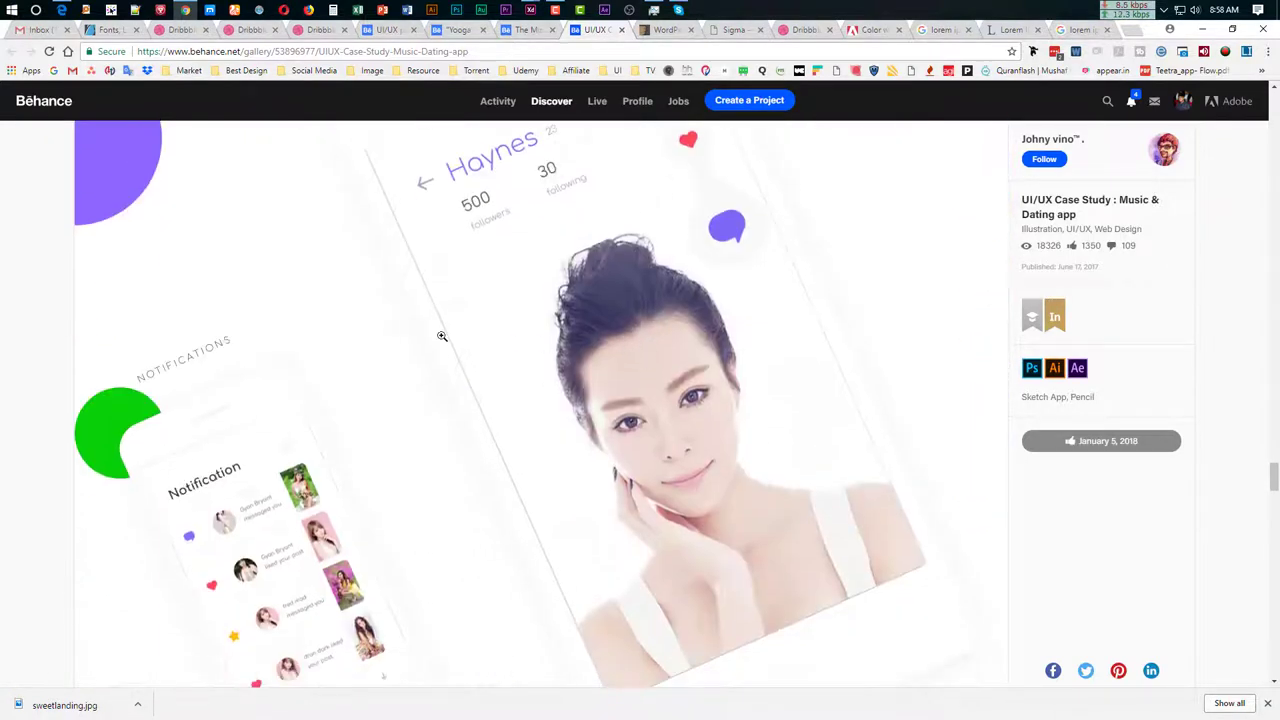
scroll(441, 336, "up", 10)
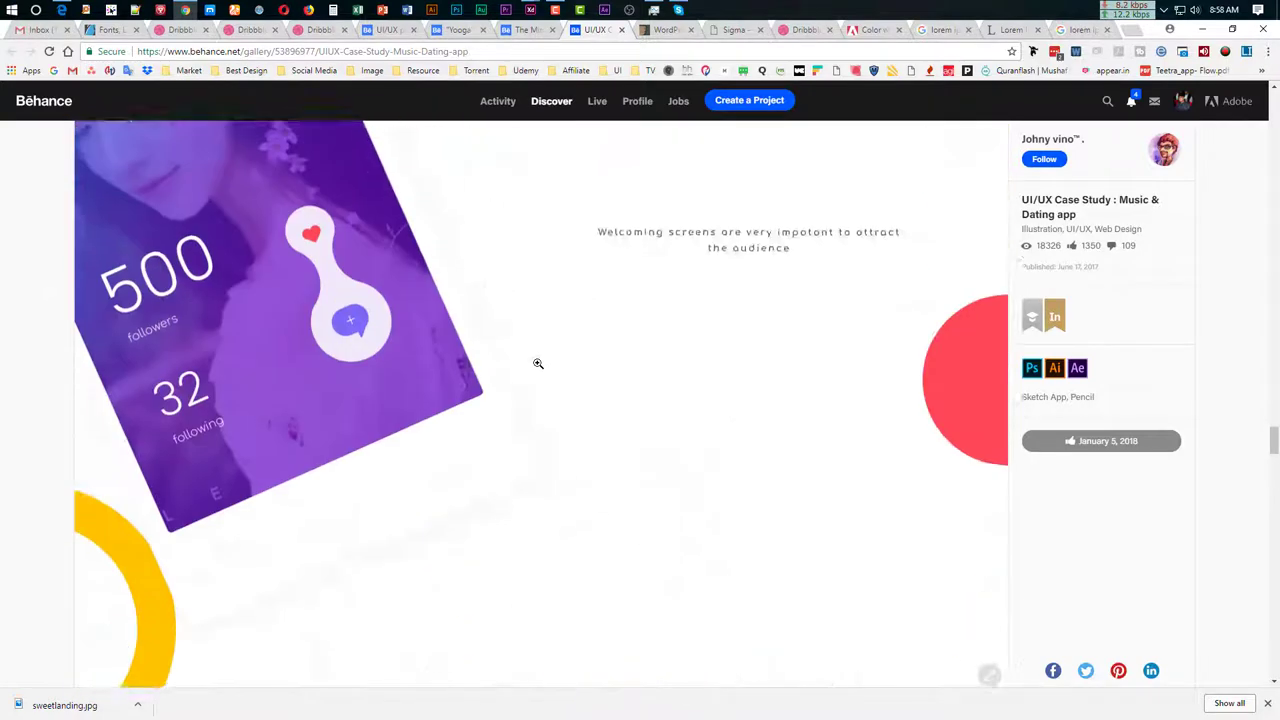
scroll(538, 360, "up", 10)
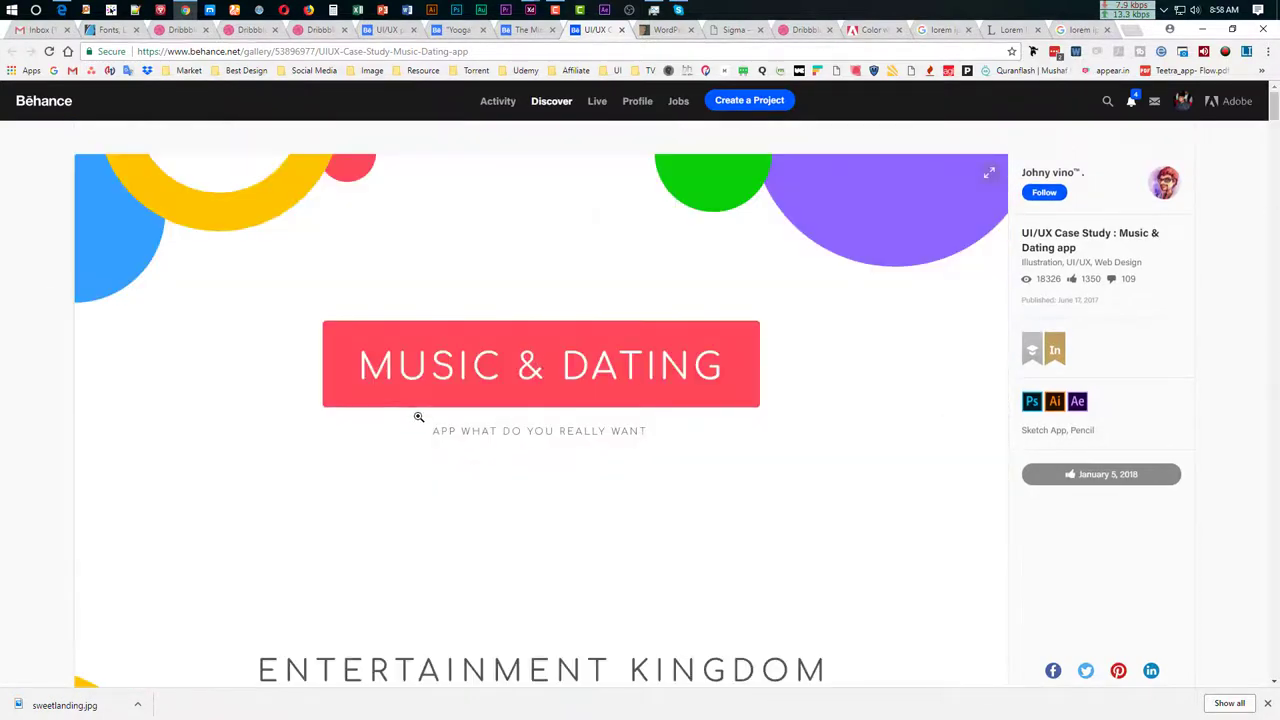
scroll(422, 415, "down", 5)
scroll(428, 416, "down", 2)
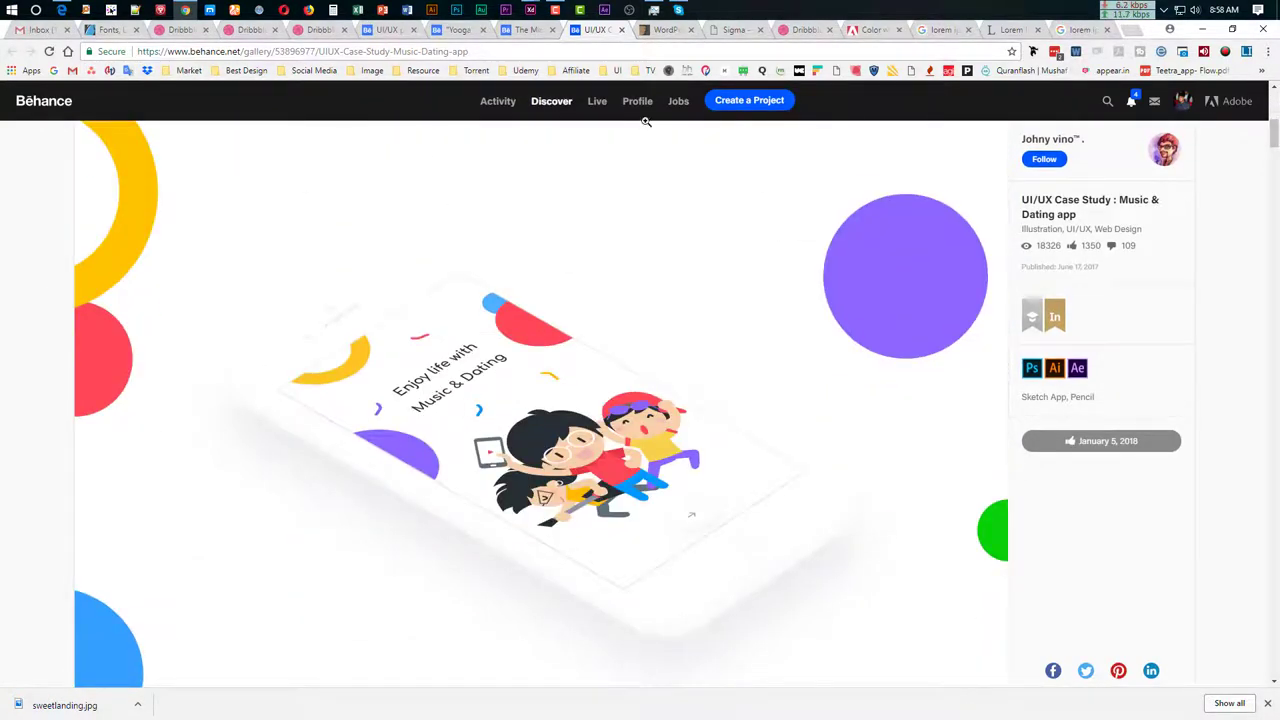
Revisit the Yooga template's opening banner and the Mindfulness App's closing mockup for comparison
left_click(458, 30)
scroll(511, 423, "up", 10)
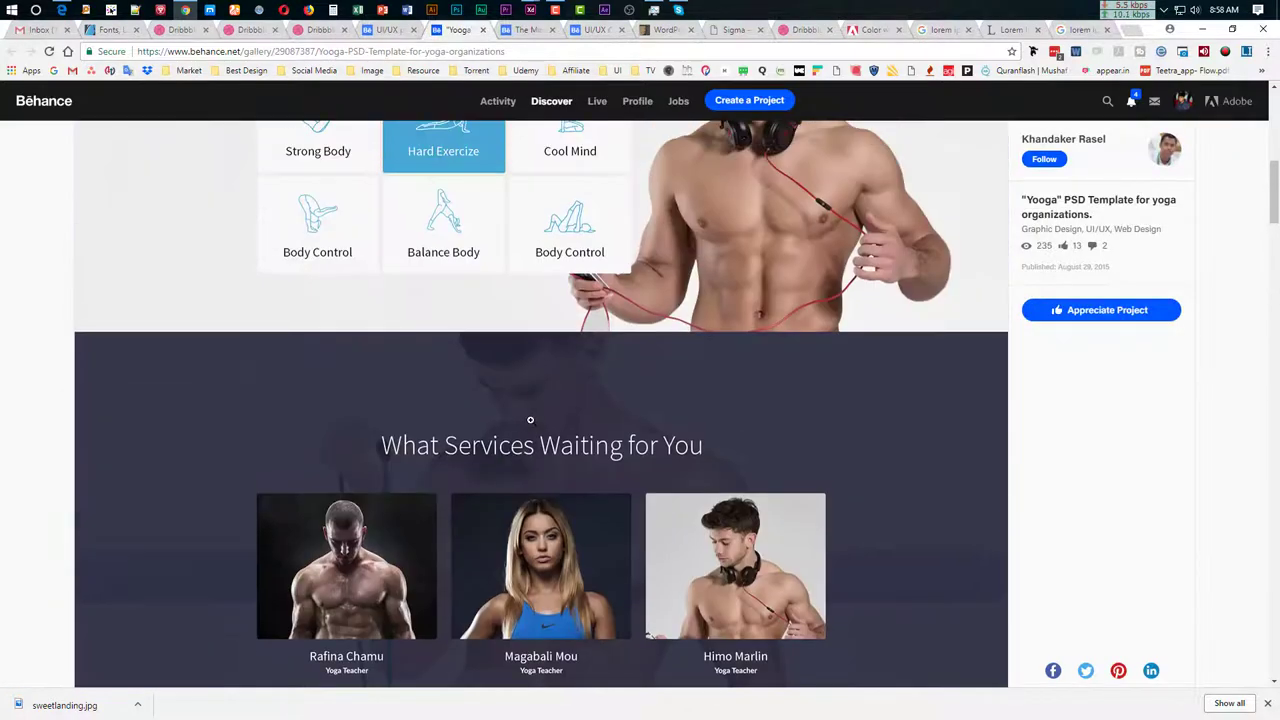
scroll(434, 366, "up", 4)
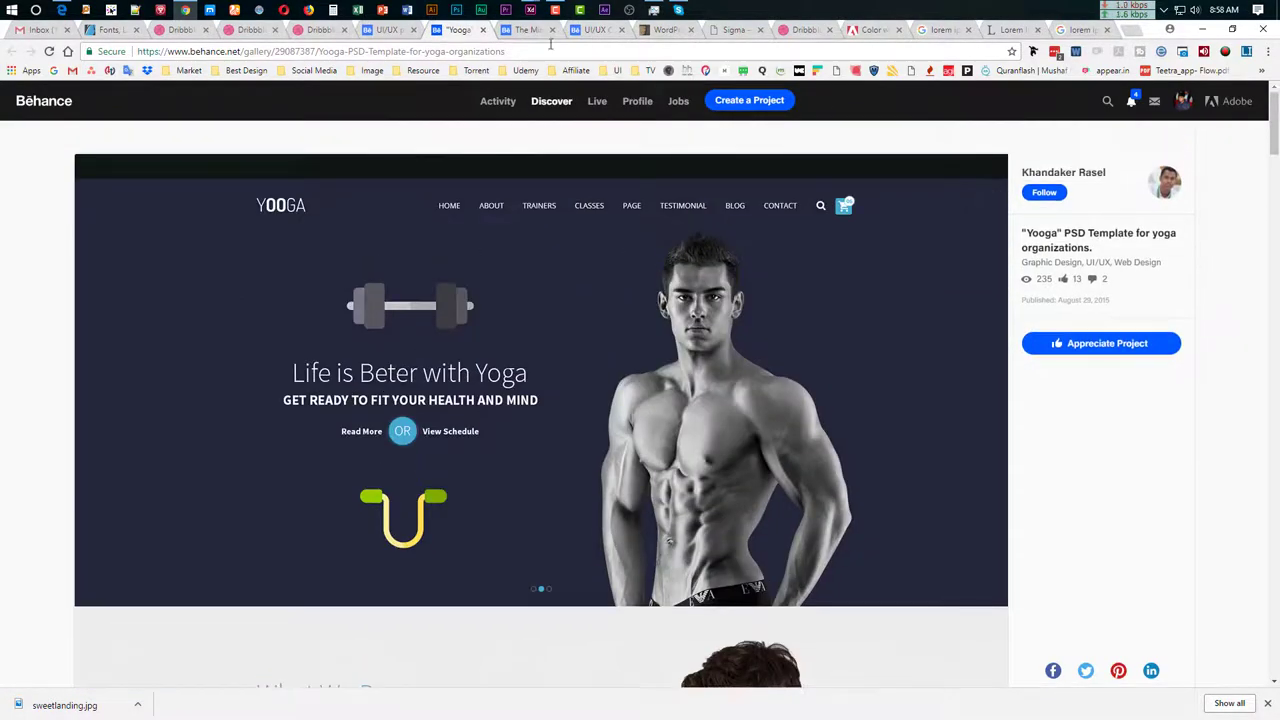
left_click(518, 30)
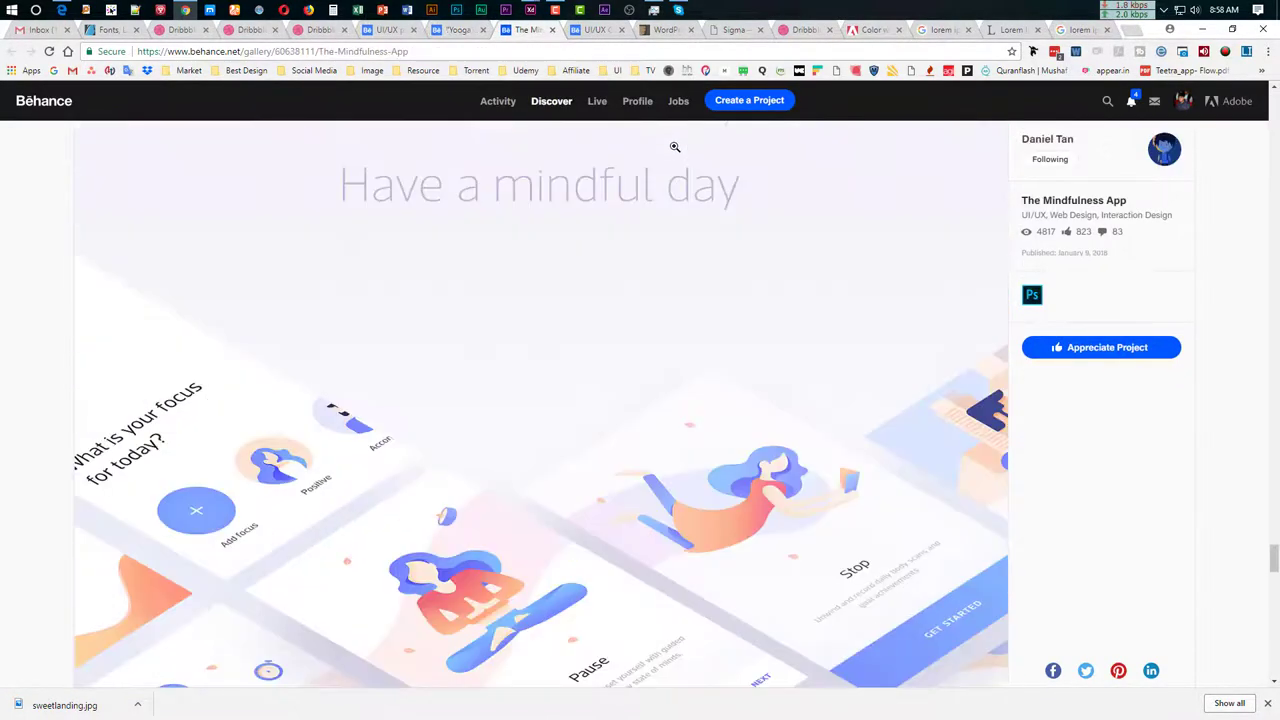
Return to the Music & Dating case study and examine its title banner and "Entertainment Kingdom" phone illustration
left_click(596, 30)
scroll(641, 300, "down", 2)
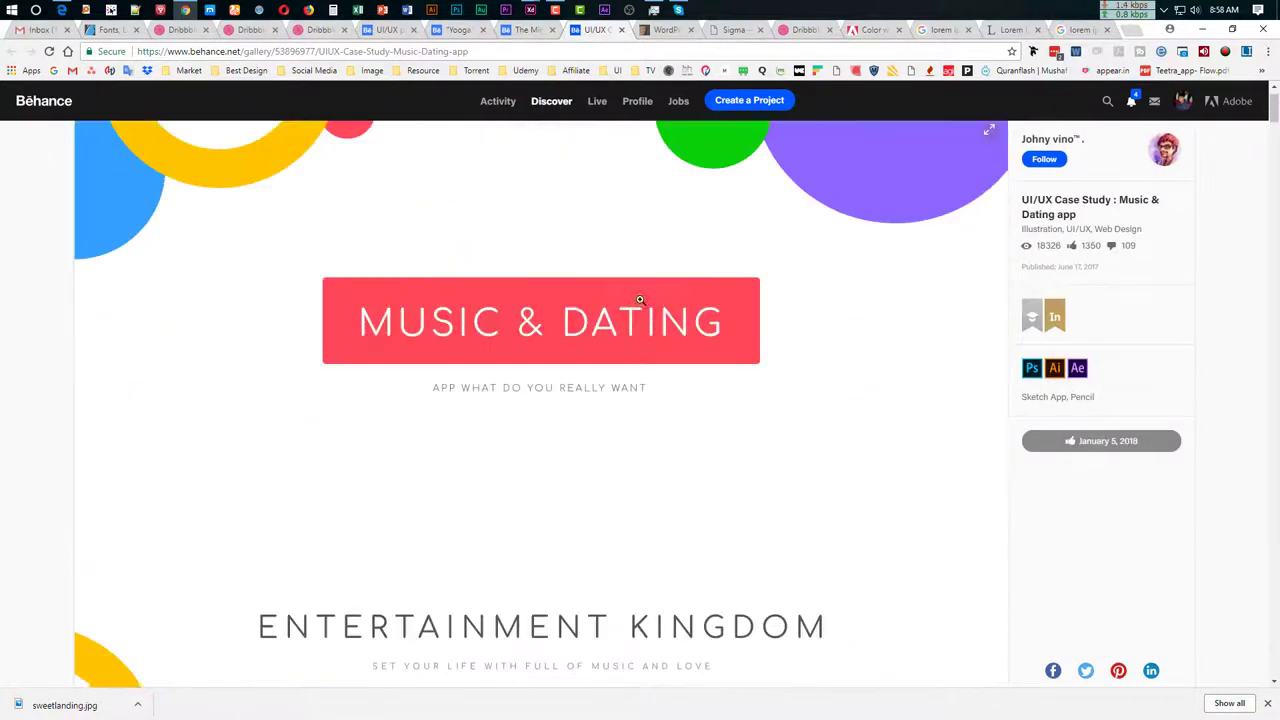
scroll(641, 300, "down", 5)
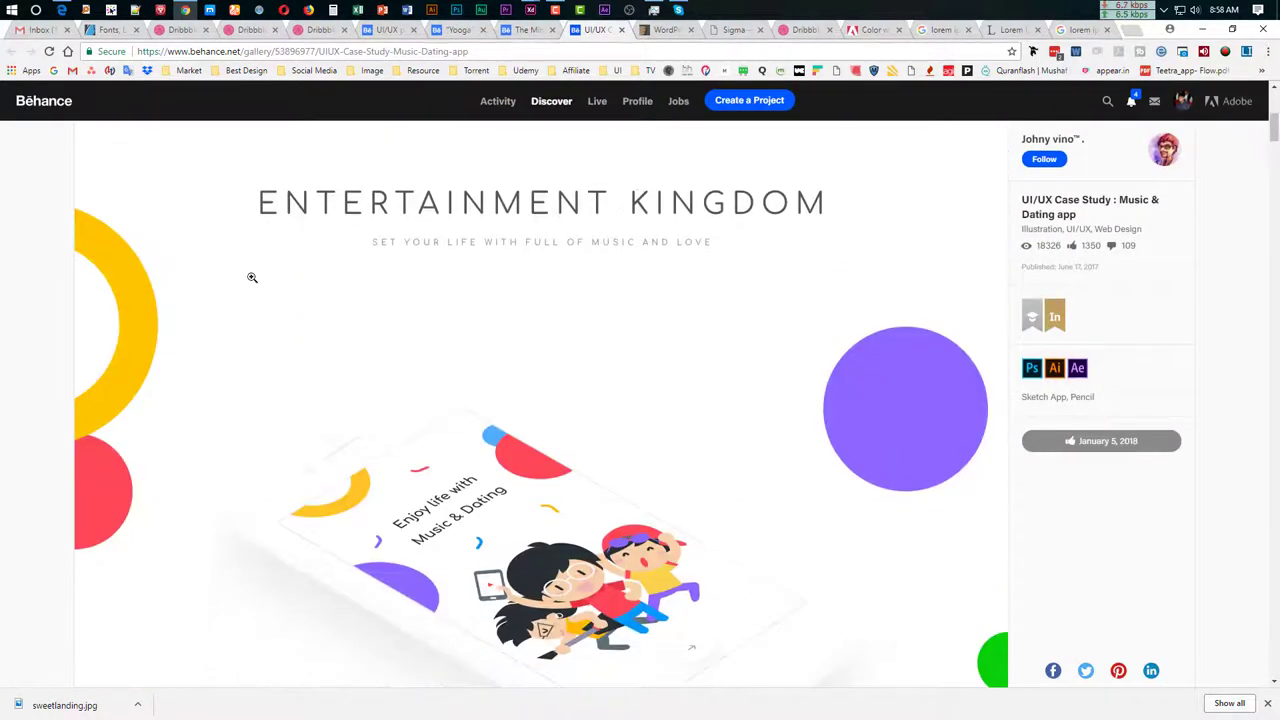
scroll(614, 389, "down", 2)
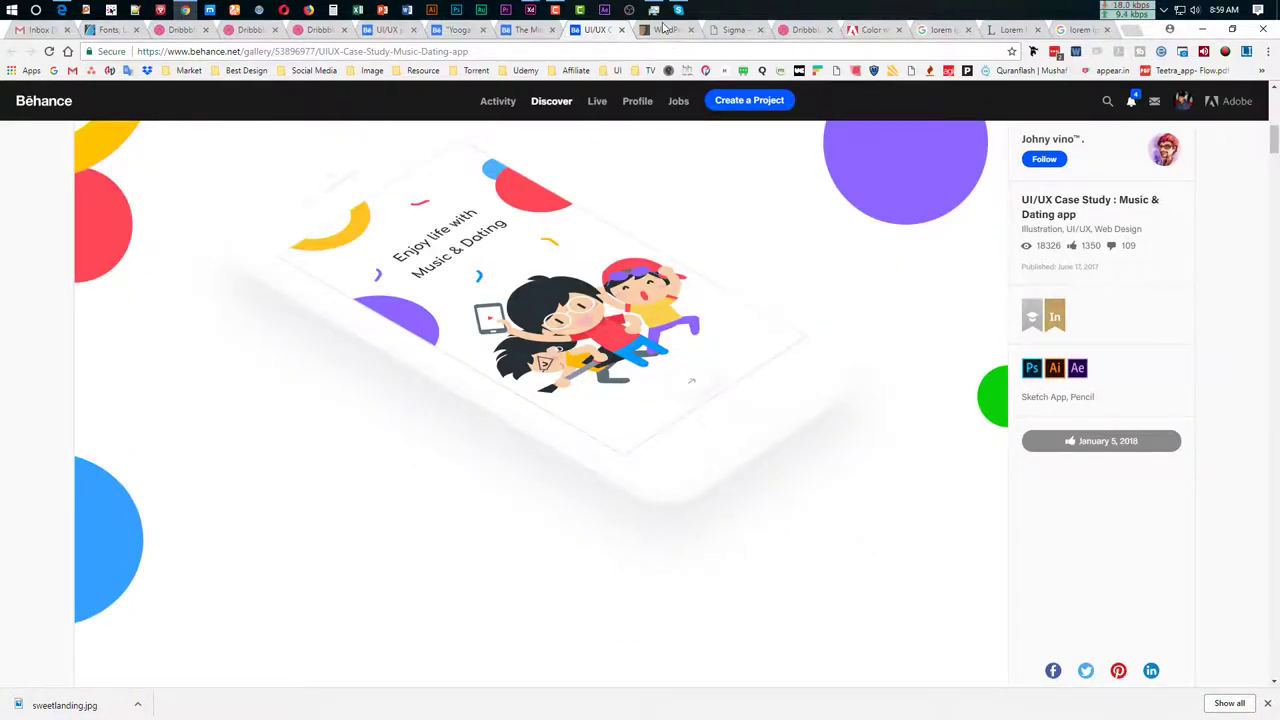
Visit the ThemeForest home page, then switch to the Sigma template preview and view its hero and feature cards
left_click(665, 29)
scroll(223, 502, "up", 5)
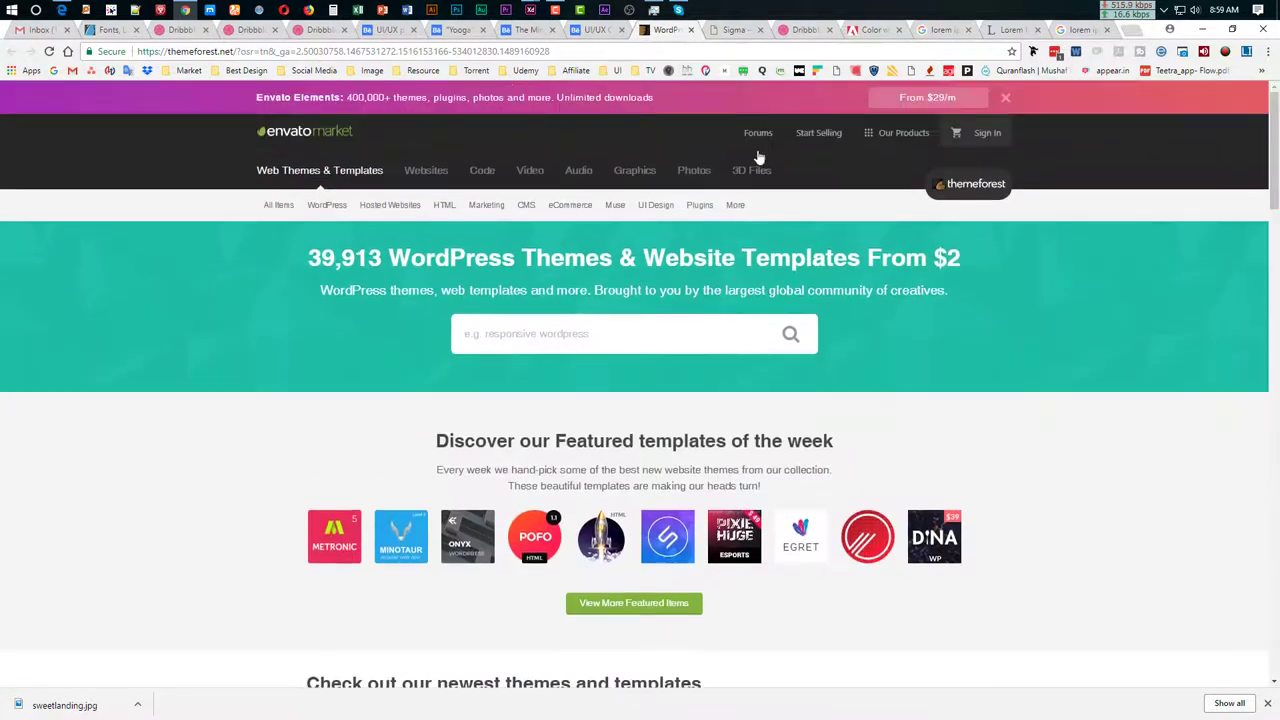
left_click(735, 30)
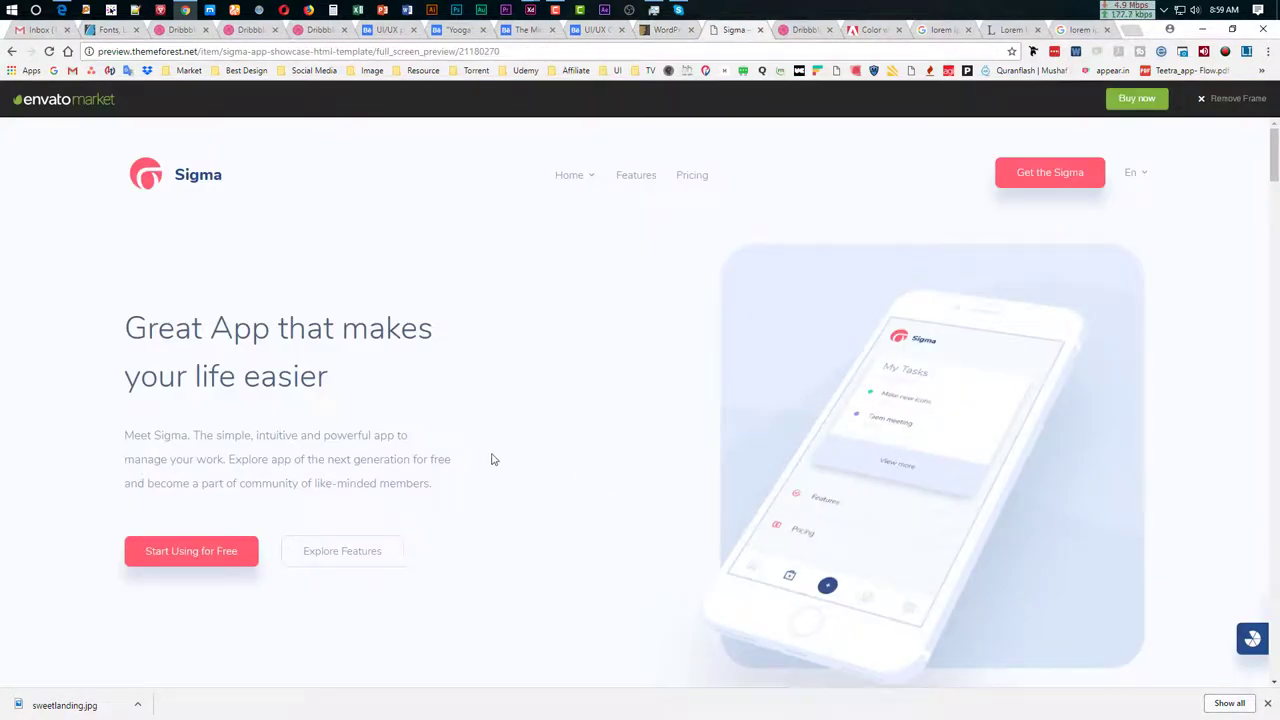
scroll(323, 337, "down", 7)
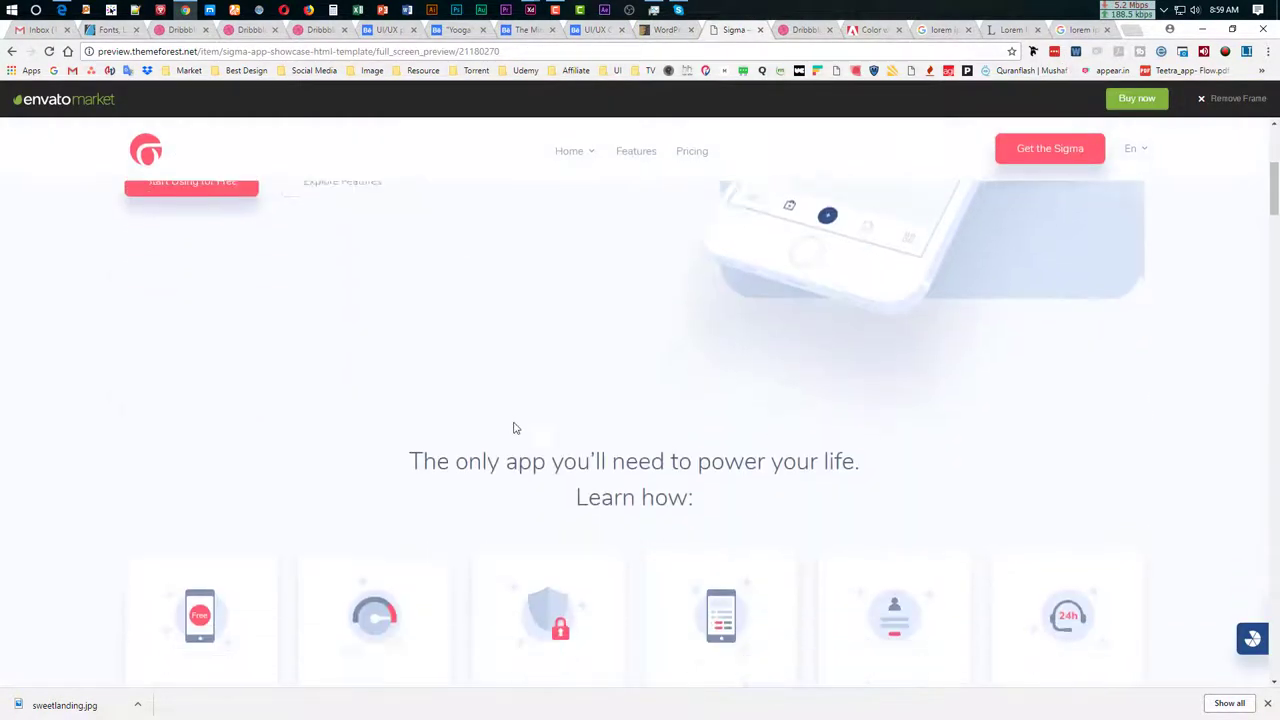
Inspect Sigma's video section and highlight its "Explore app of the next generation. Watch the video." heading
scroll(757, 428, "down", 5)
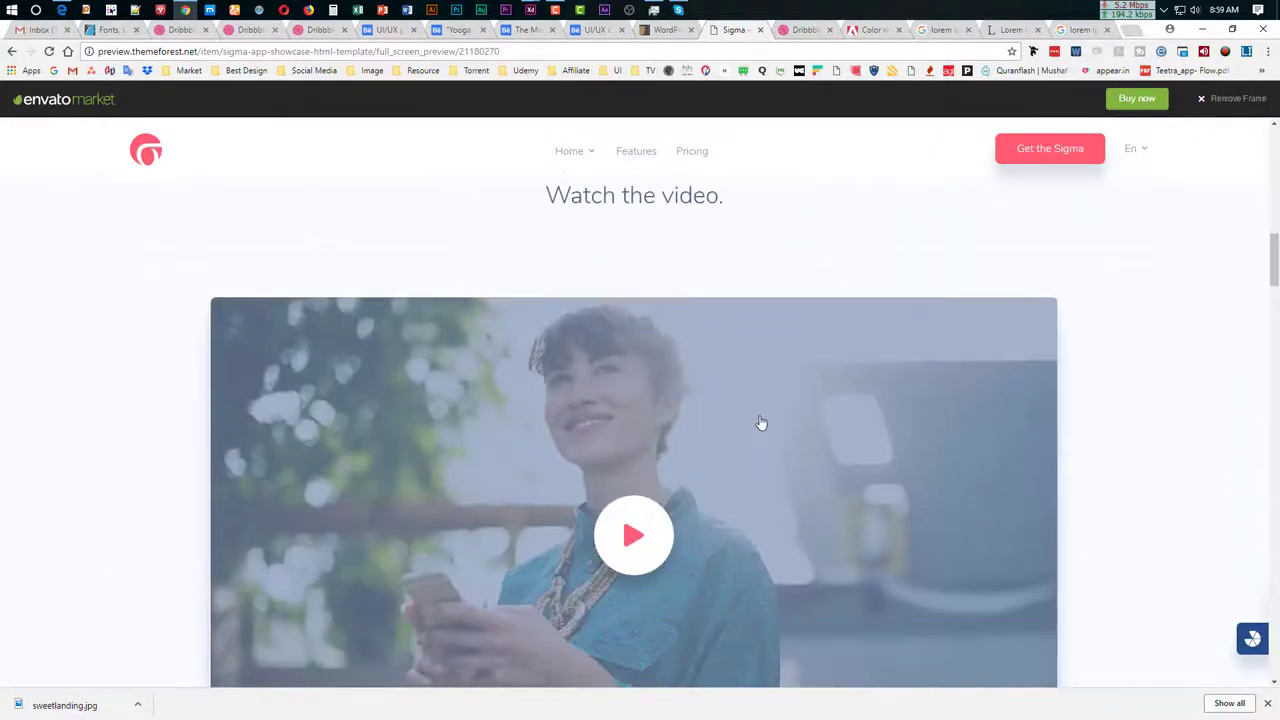
scroll(524, 388, "up", 2)
left_click_drag(463, 360, 802, 413)
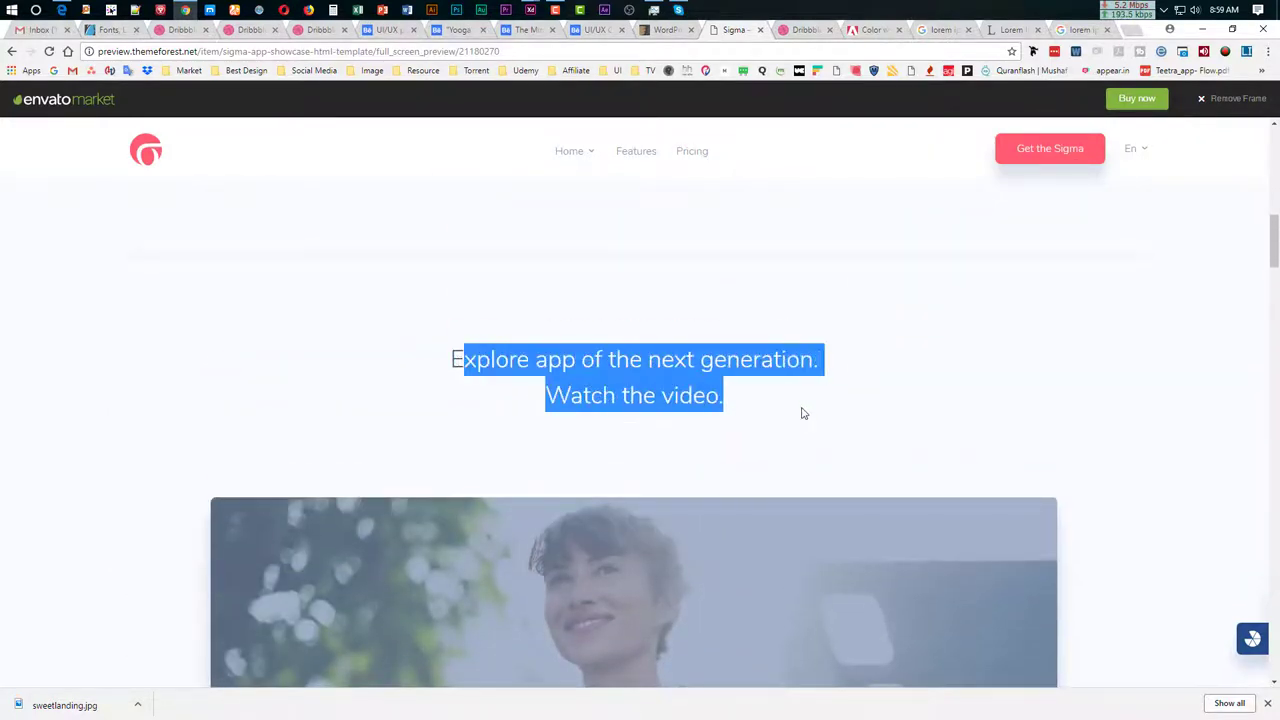
scroll(802, 430, "down", 6)
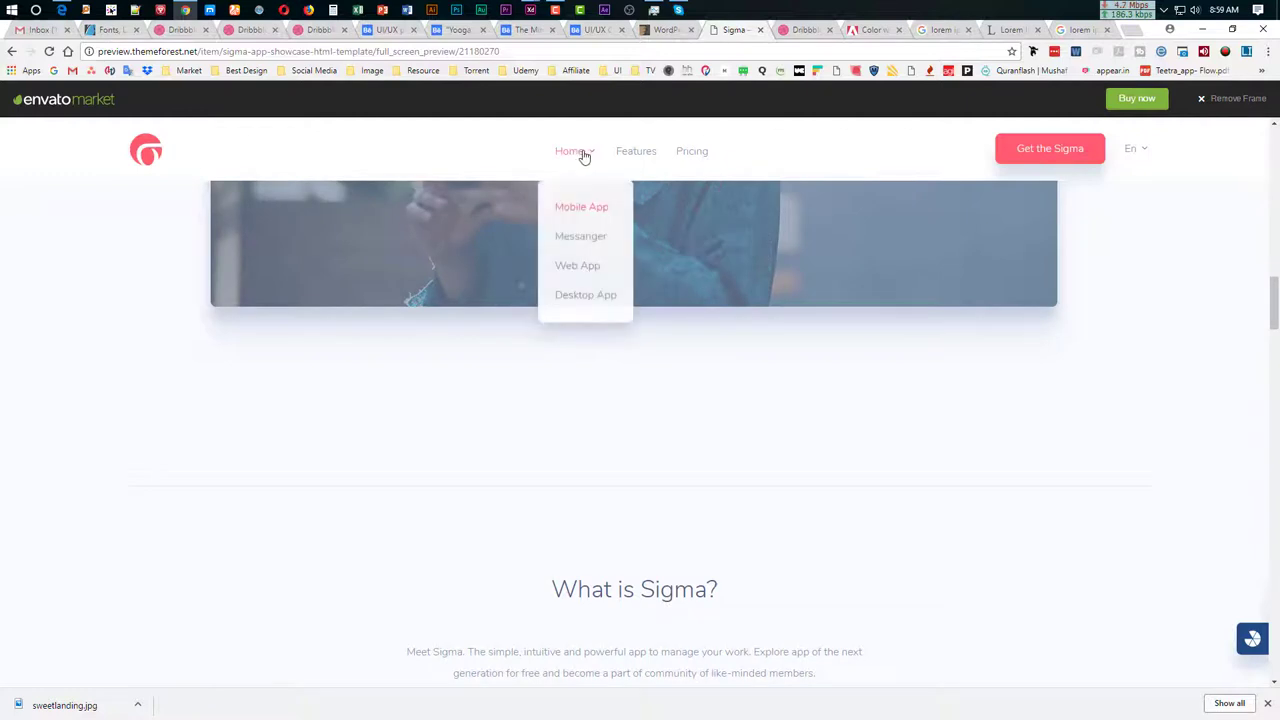
Study the "What is Sigma?" section, highlighting its intro text and viewing the alternating Create and Run blocks
scroll(974, 392, "down", 3)
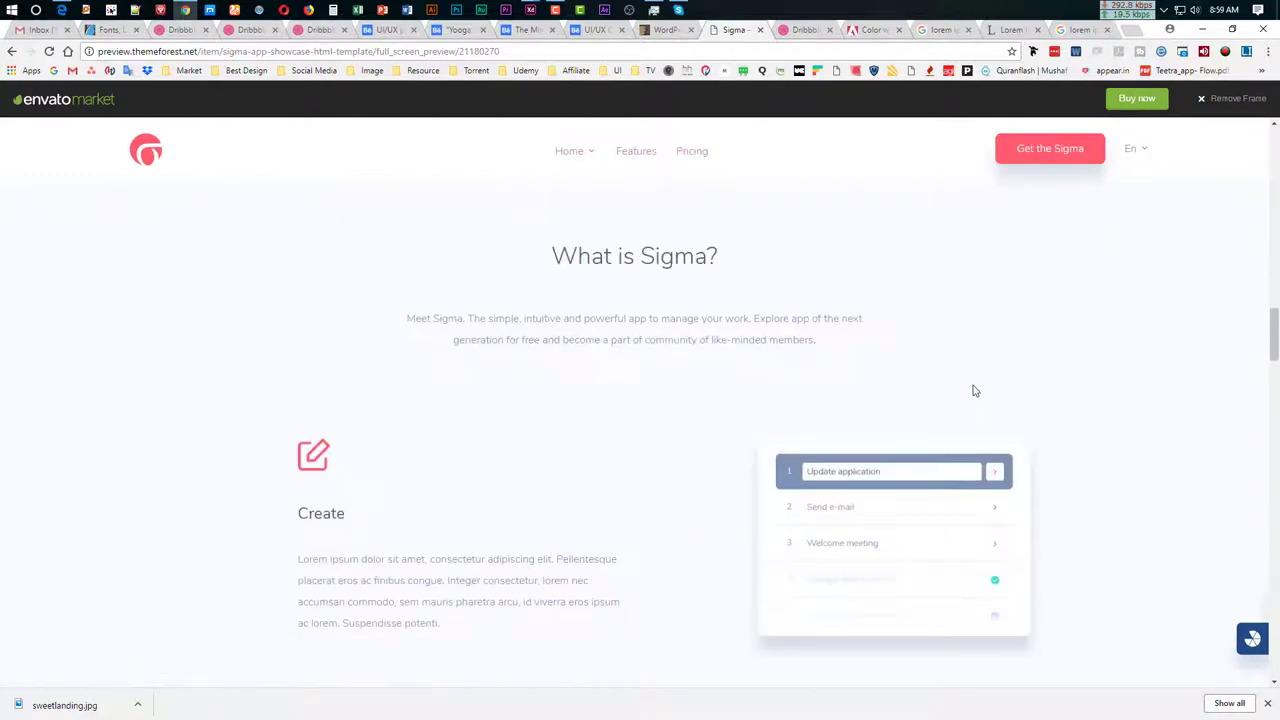
left_click_drag(400, 318, 726, 360)
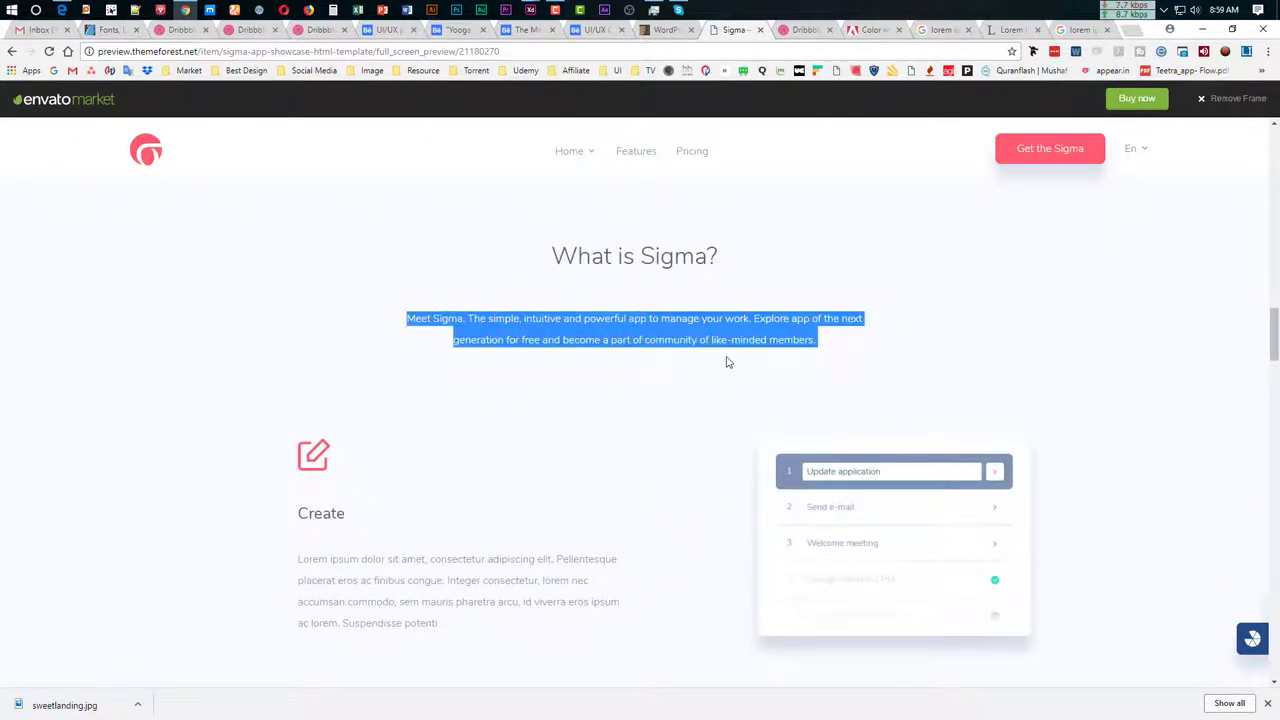
left_click(654, 334)
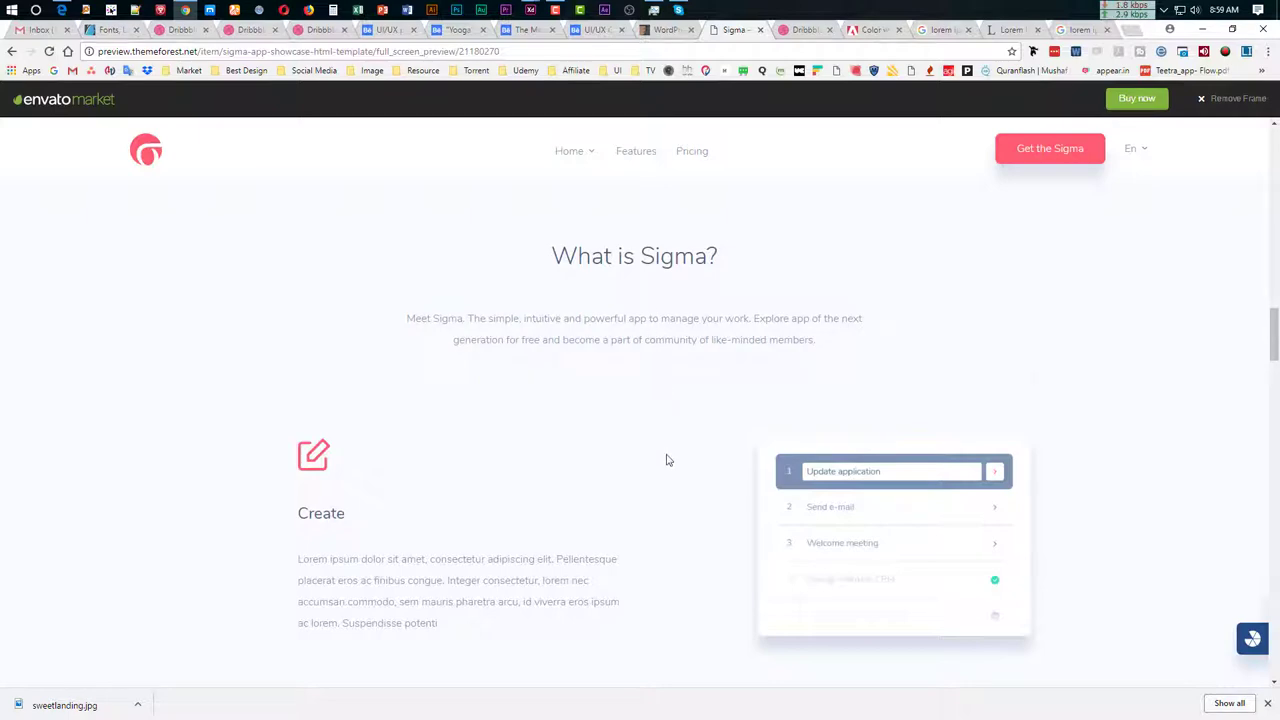
scroll(668, 460, "down", 3)
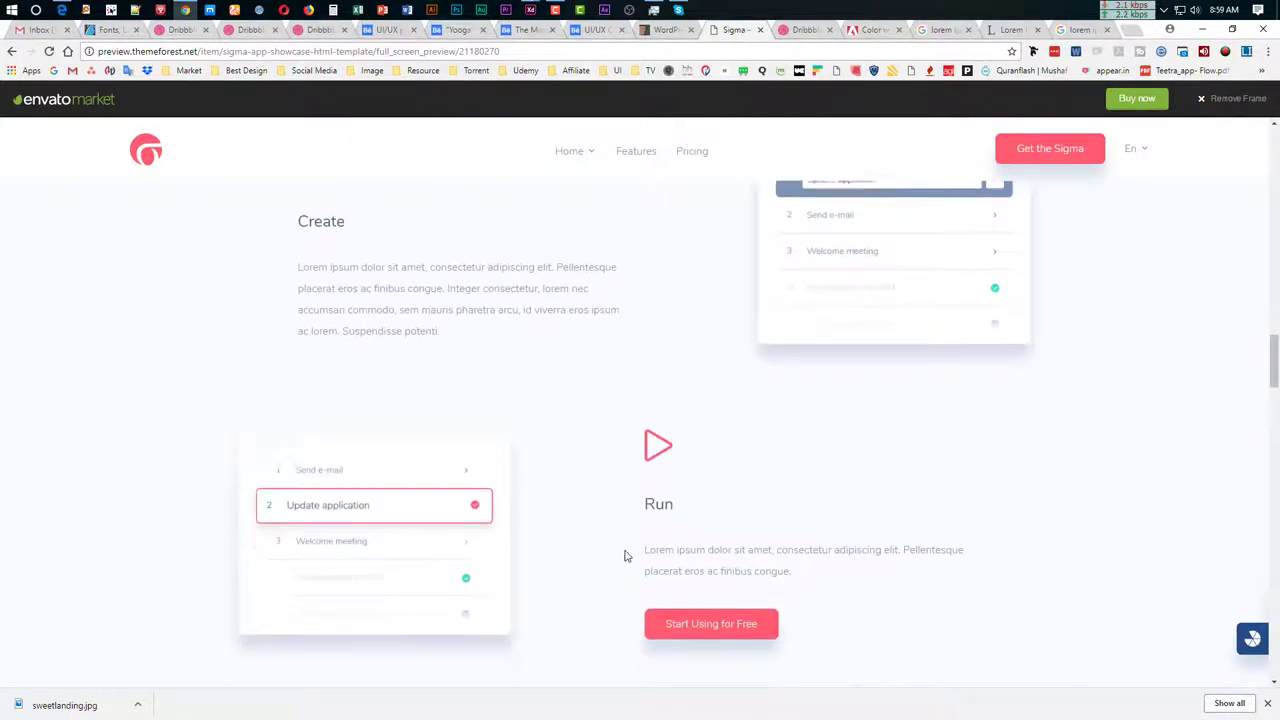
Examine Sigma's "Have any questions?" cards, user testimonials and "Trusted by" logos, and return to the Create and Run blocks
scroll(626, 560, "down", 11)
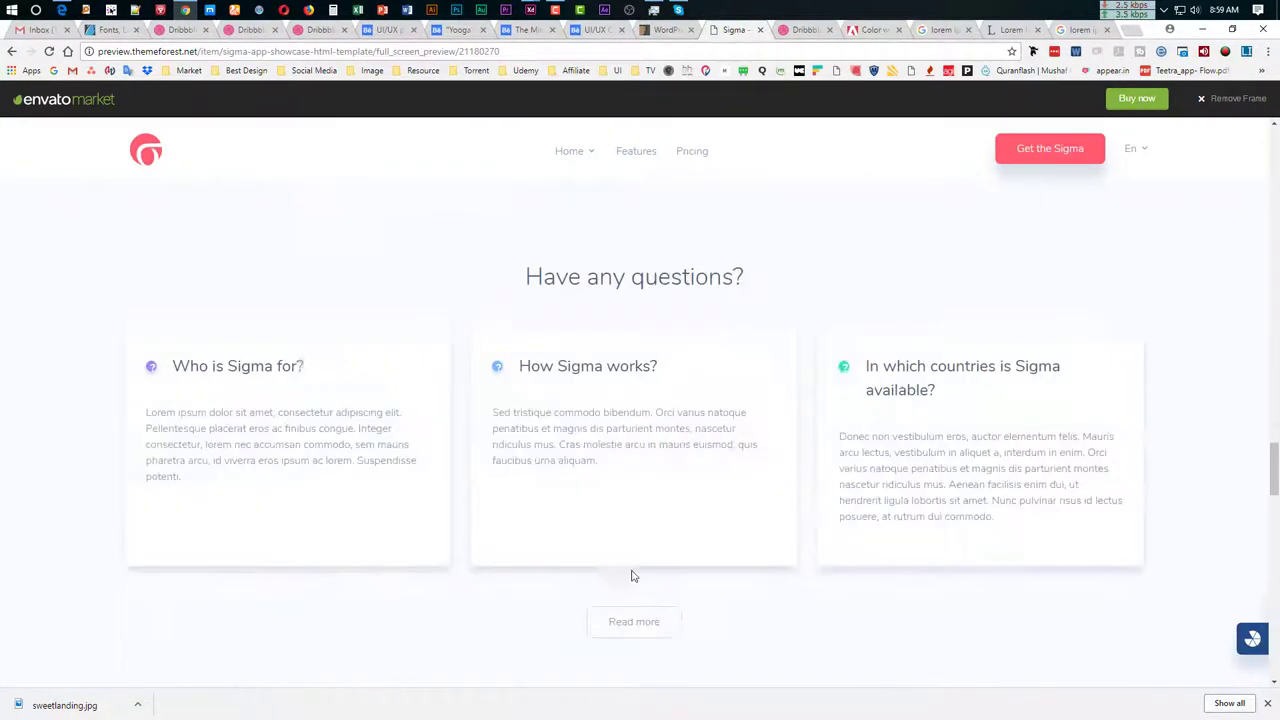
scroll(632, 576, "down", 10)
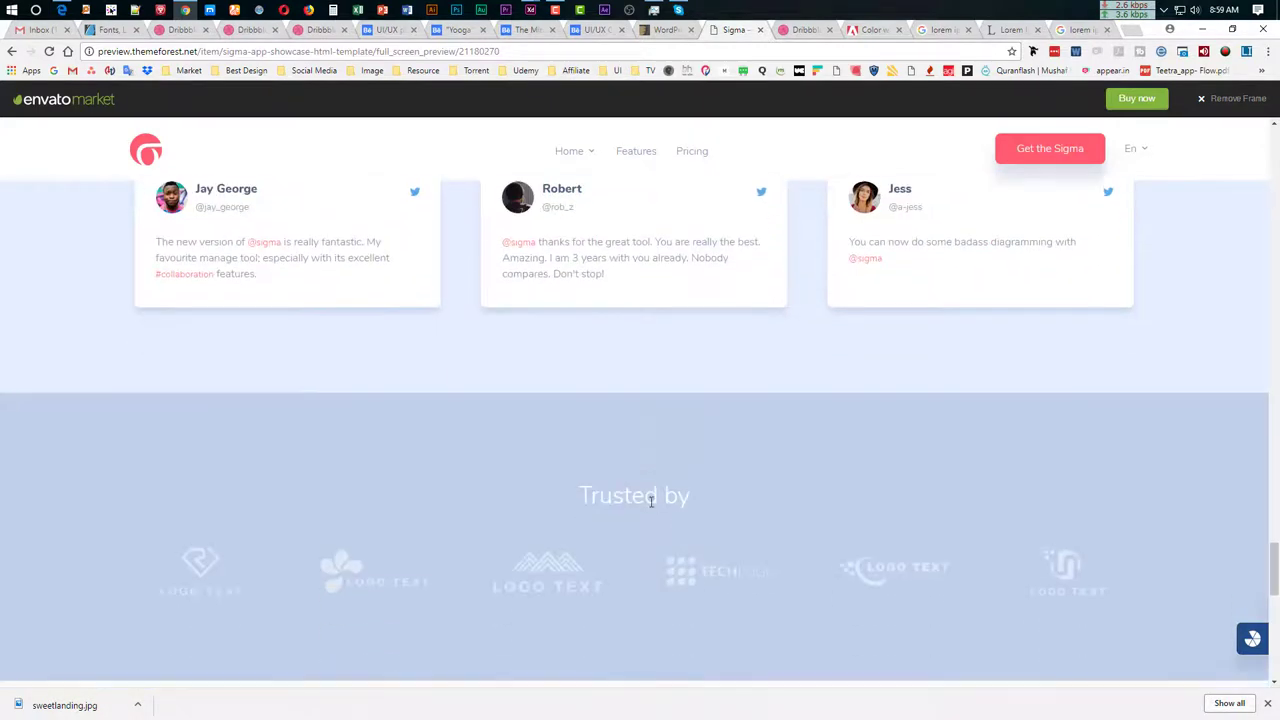
scroll(650, 502, "up", 9)
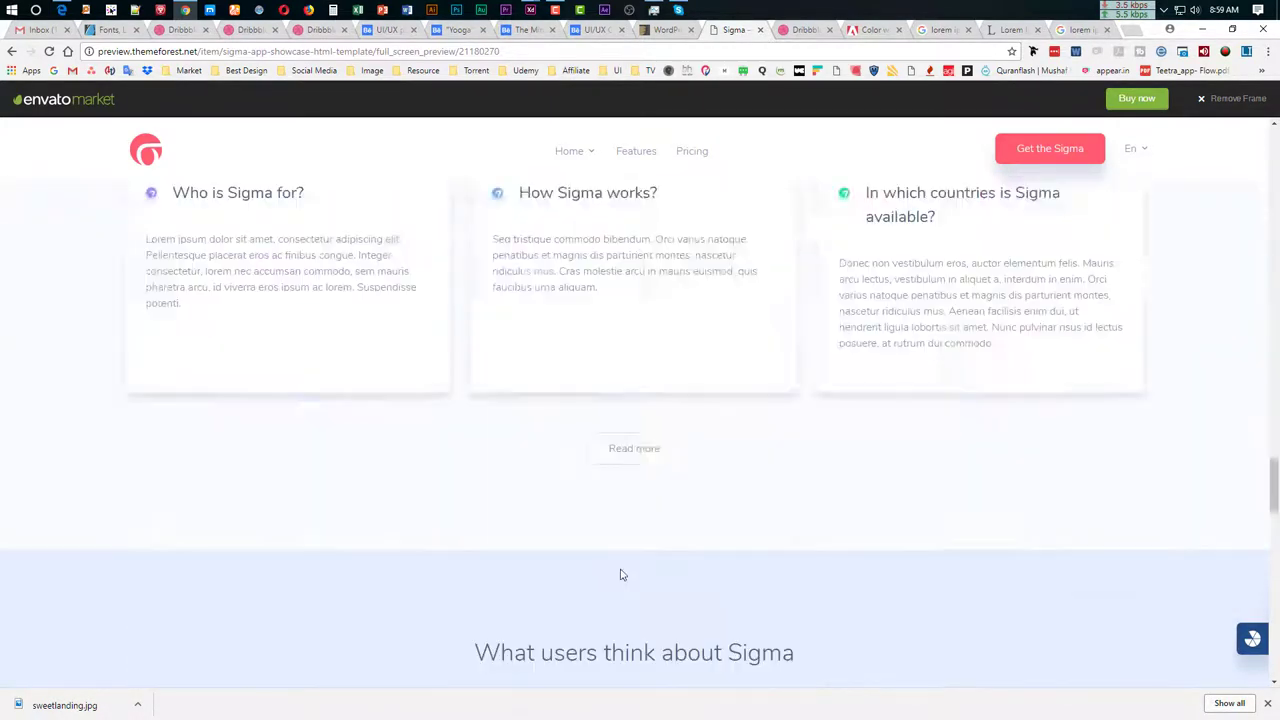
scroll(620, 575, "up", 9)
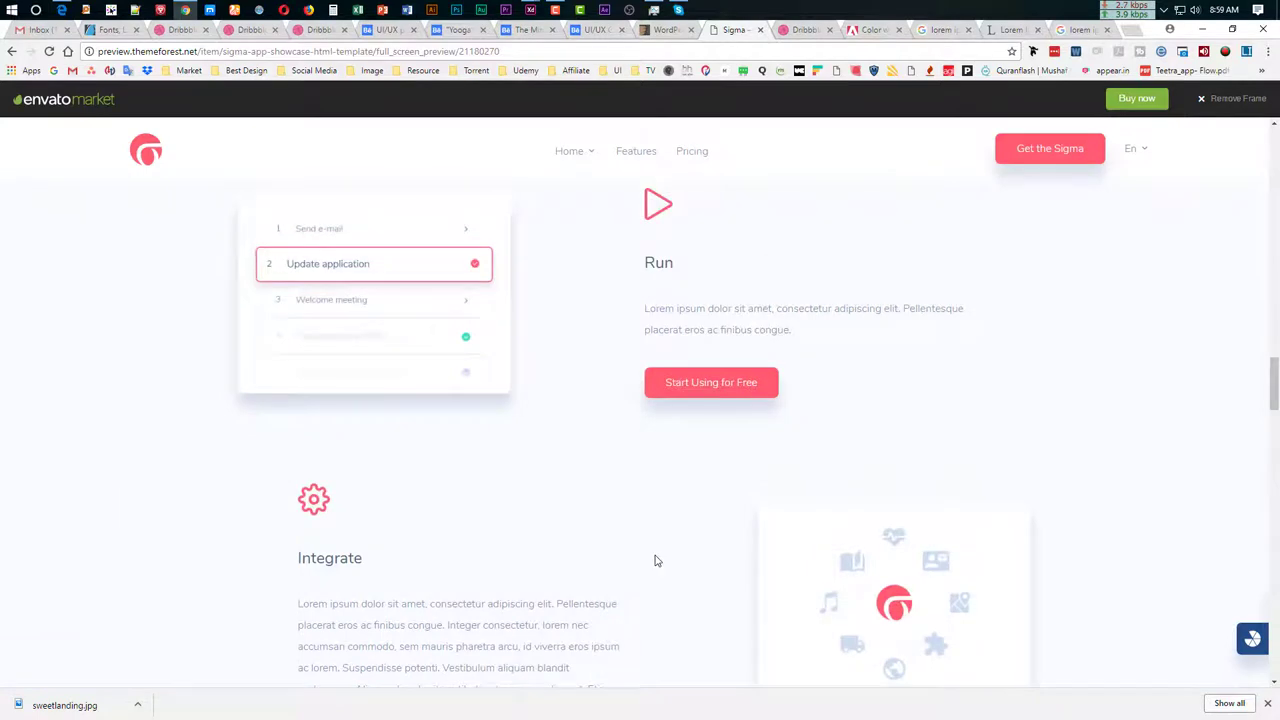
scroll(660, 555, "up", 3)
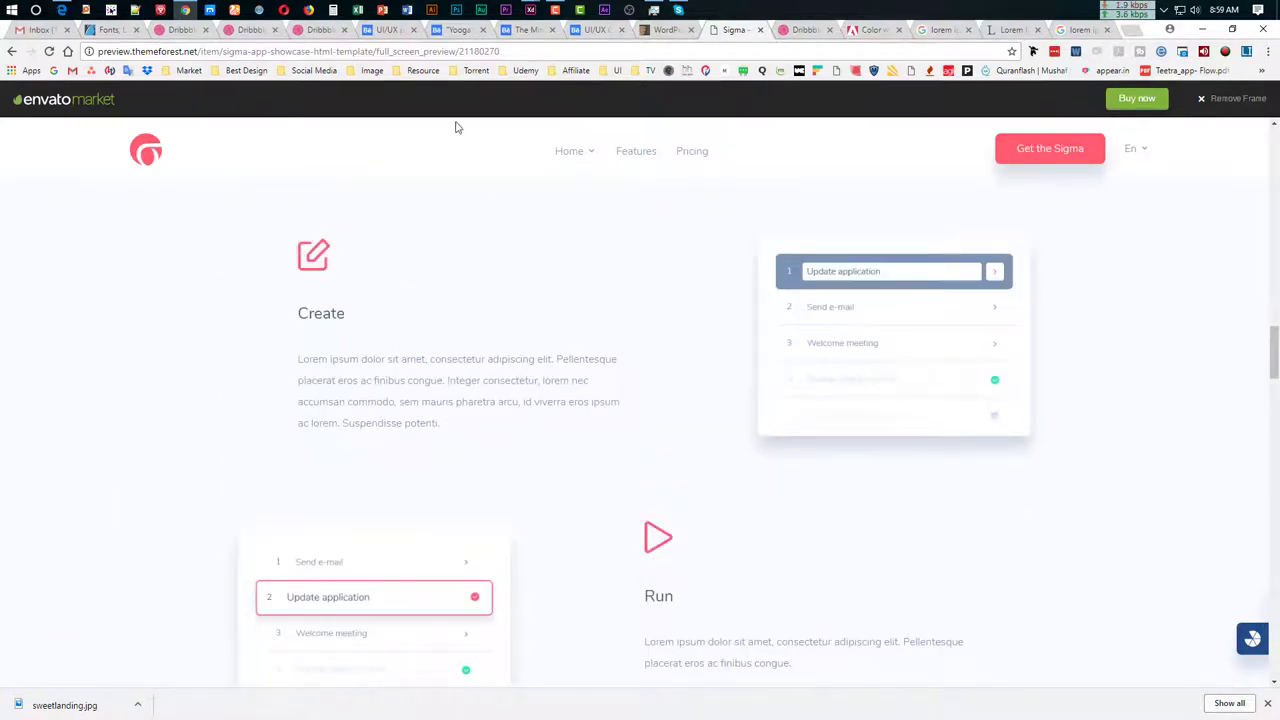
Switch to the Restaurant file in Adobe XD and inspect the logo, tagline, Sign Up and Sign in elements on artboard iPhone 6/7/8 – 2
mouse_move(530, 8)
left_click(464, 66)
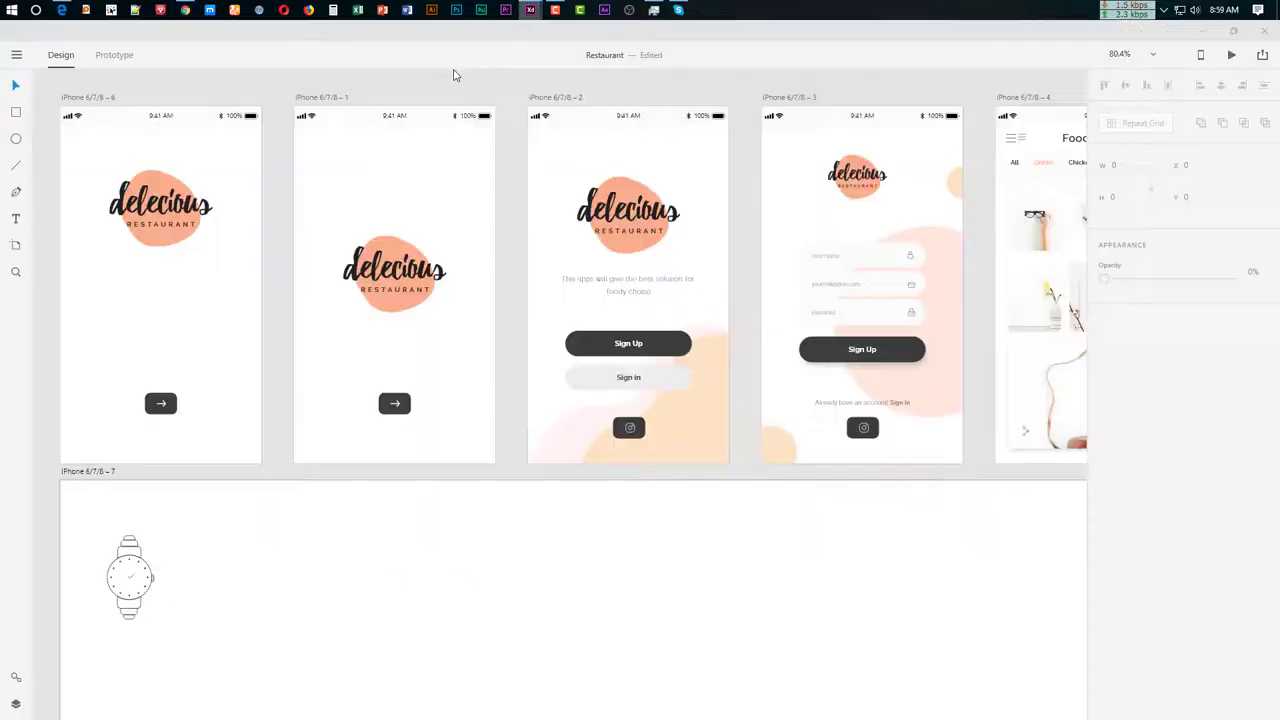
scroll(640, 460, "down", 1)
scroll(640, 458, "up", 1)
left_click(628, 286)
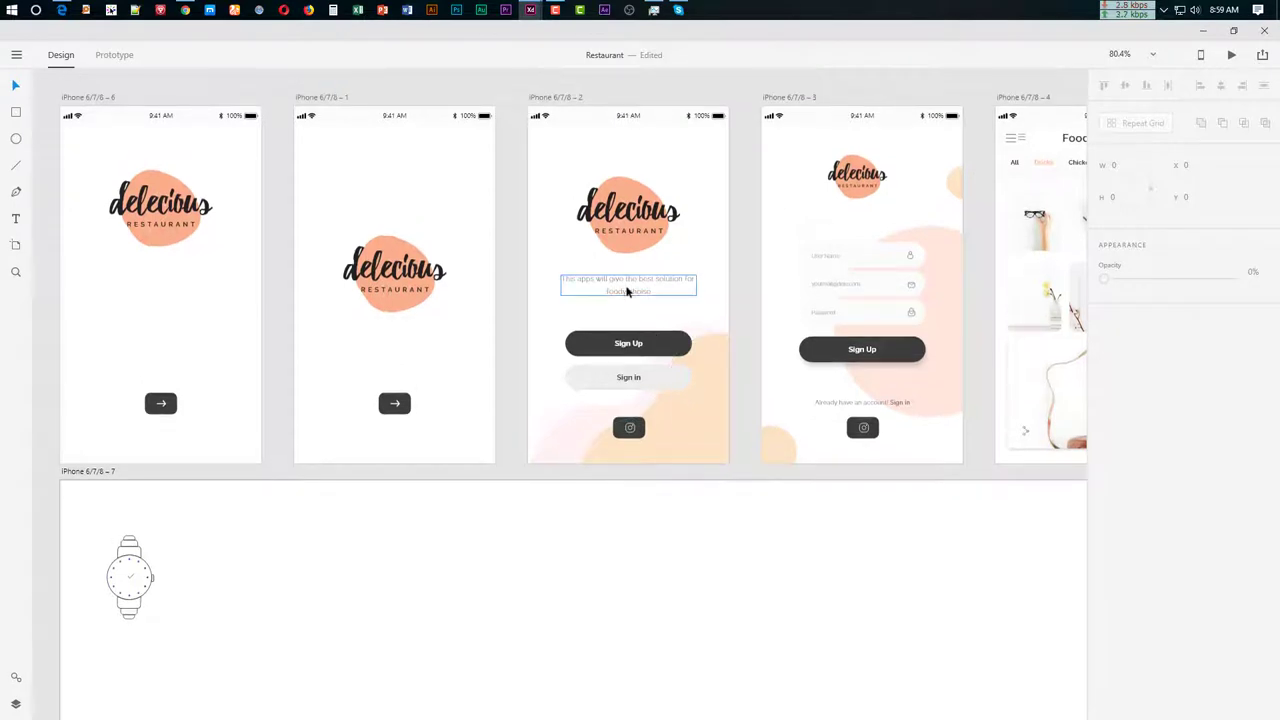
left_click(624, 226)
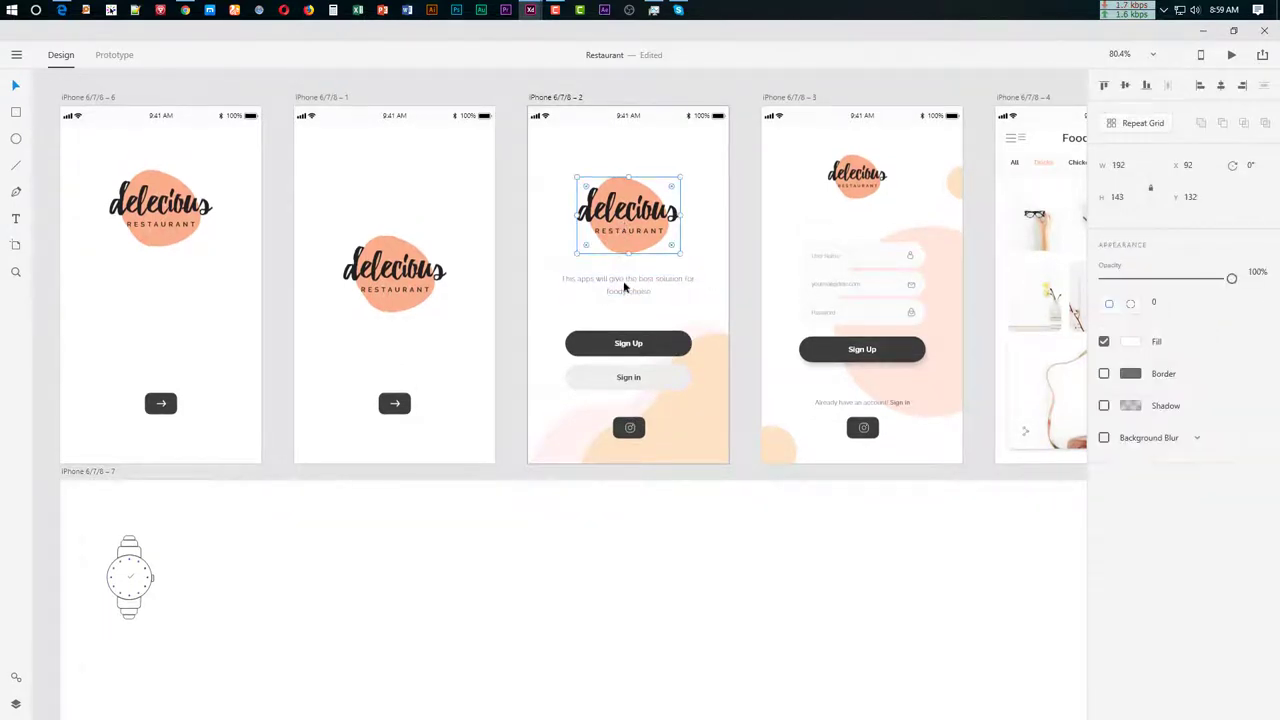
left_click(625, 287)
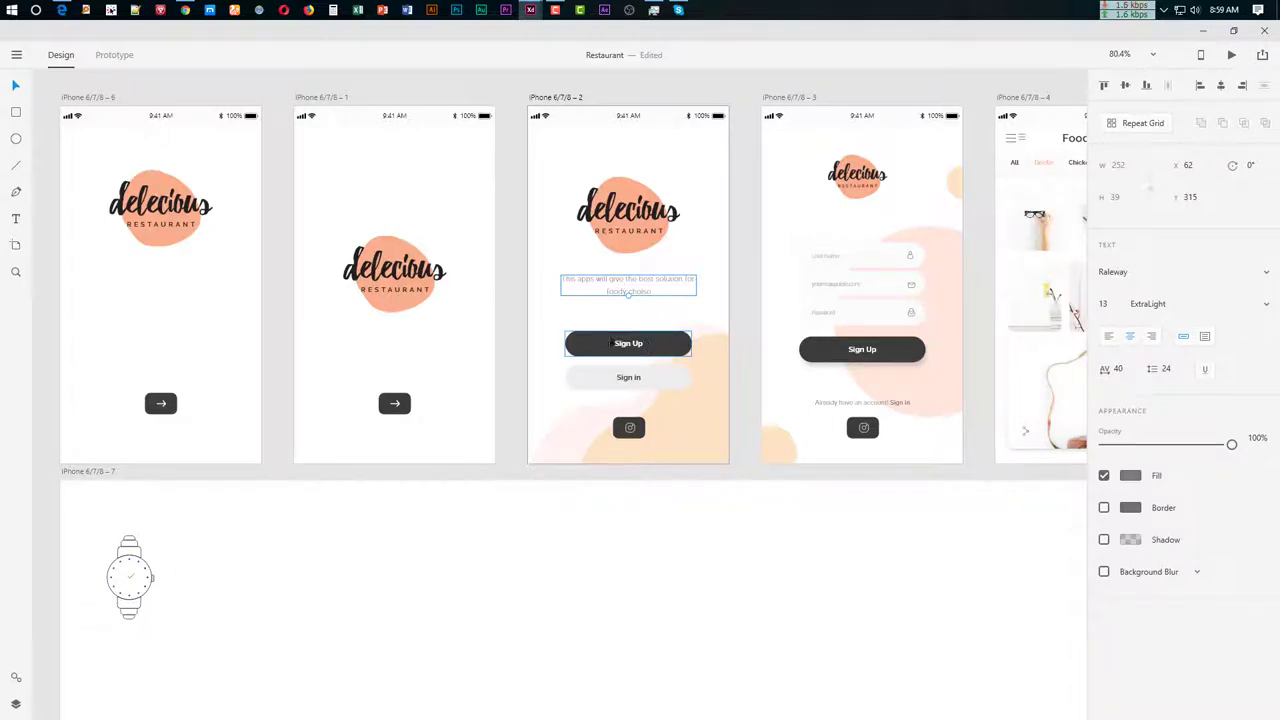
left_click(606, 347)
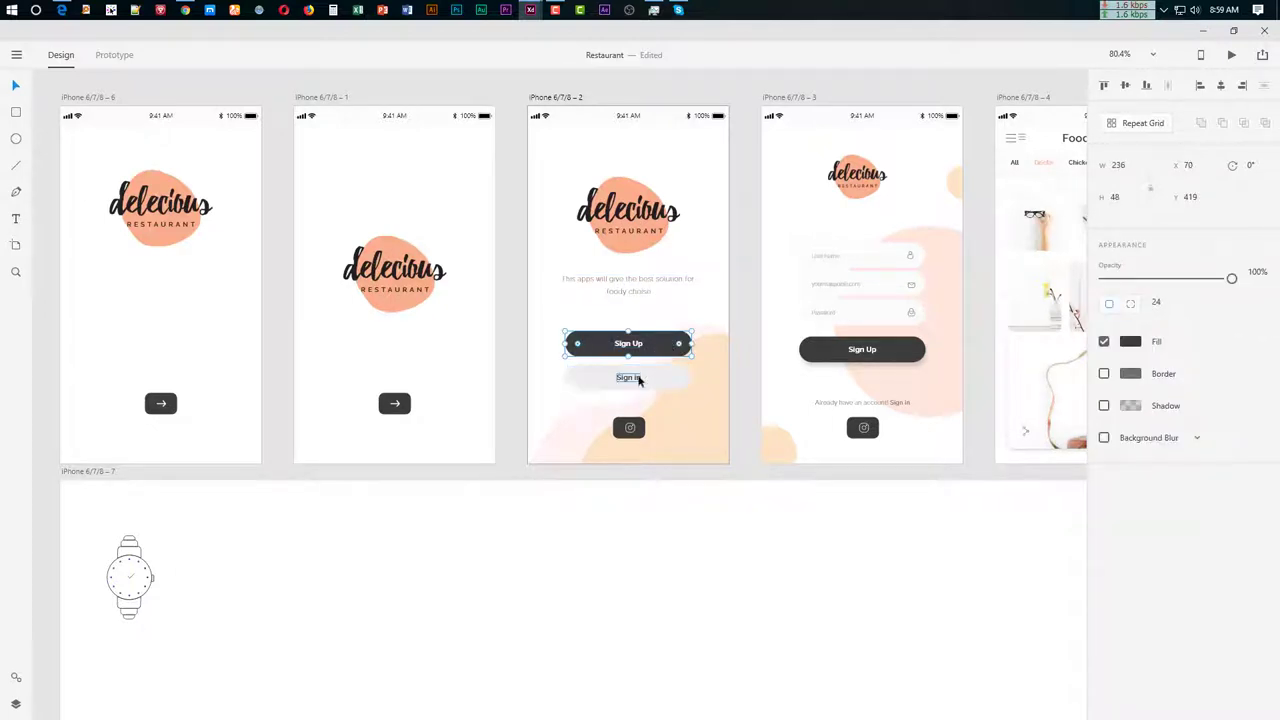
left_click(630, 377)
left_click(536, 551)
Add the heading "Welcom Screen" as point text on the wide artboard beside the watch icon, and inspect its font settings
scroll(430, 520, "down", 3)
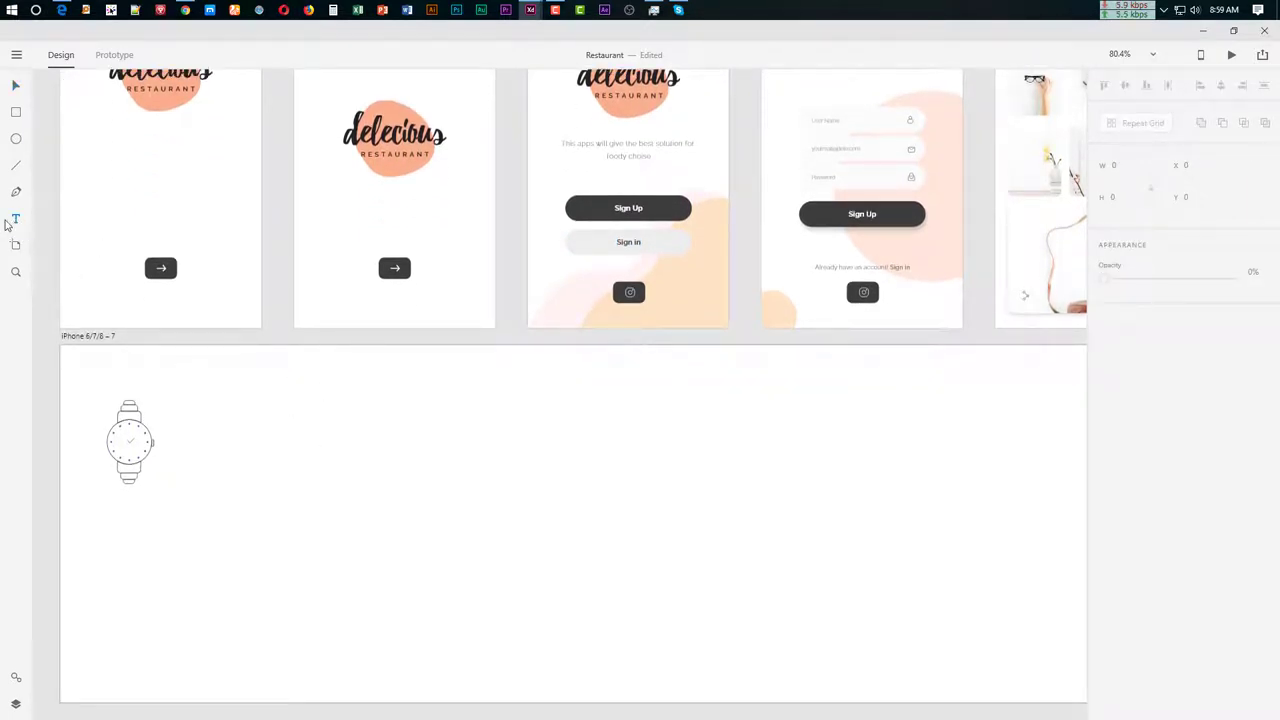
left_click(414, 446)
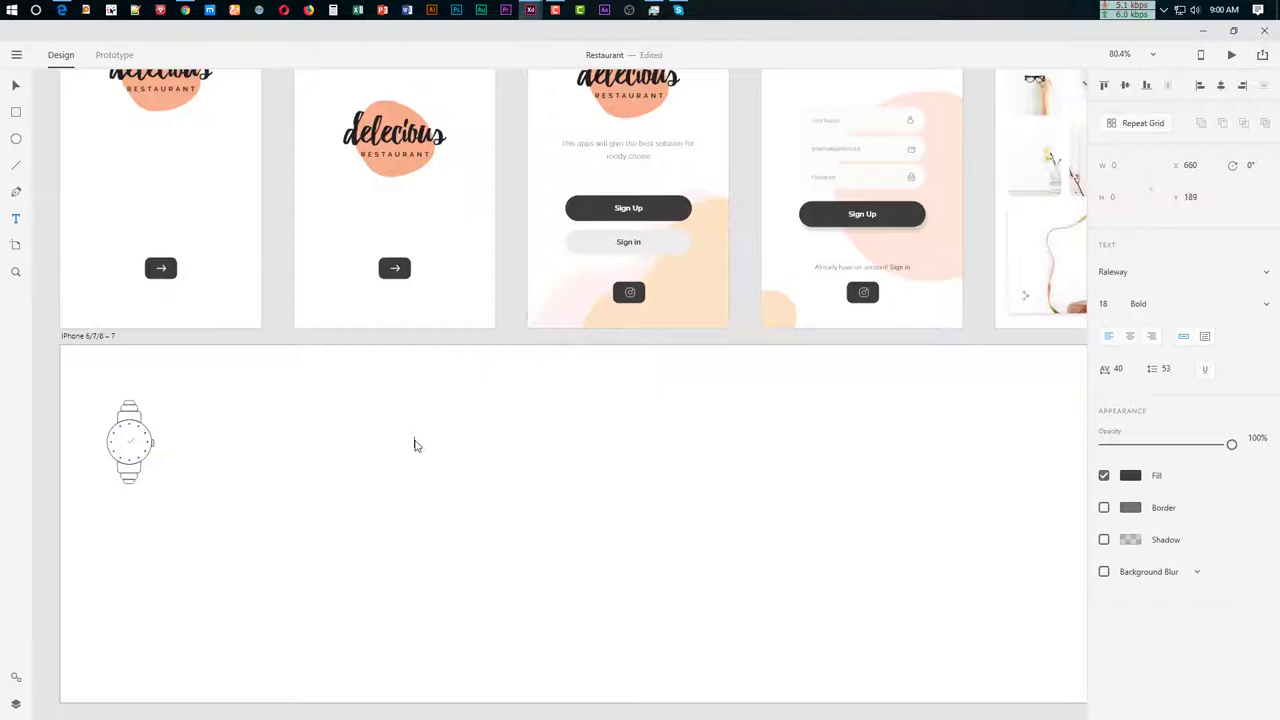
type("m Screen")
key("ctrl+a")
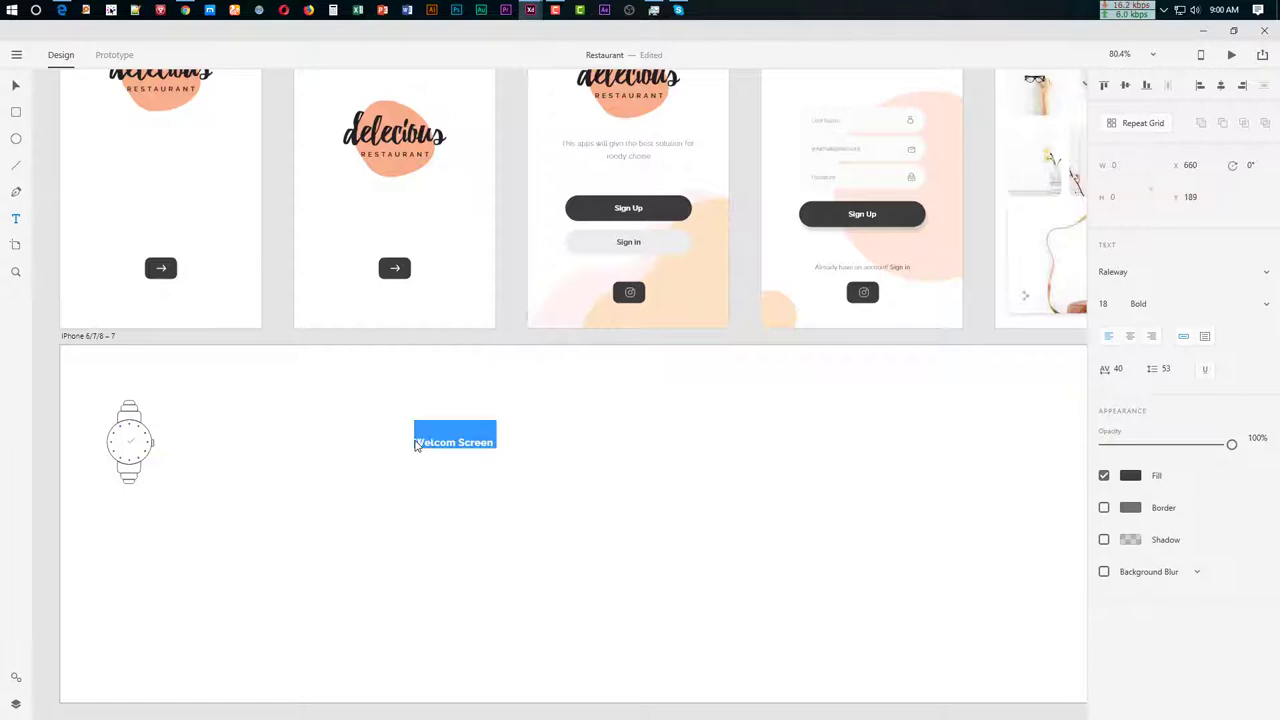
key("Escape")
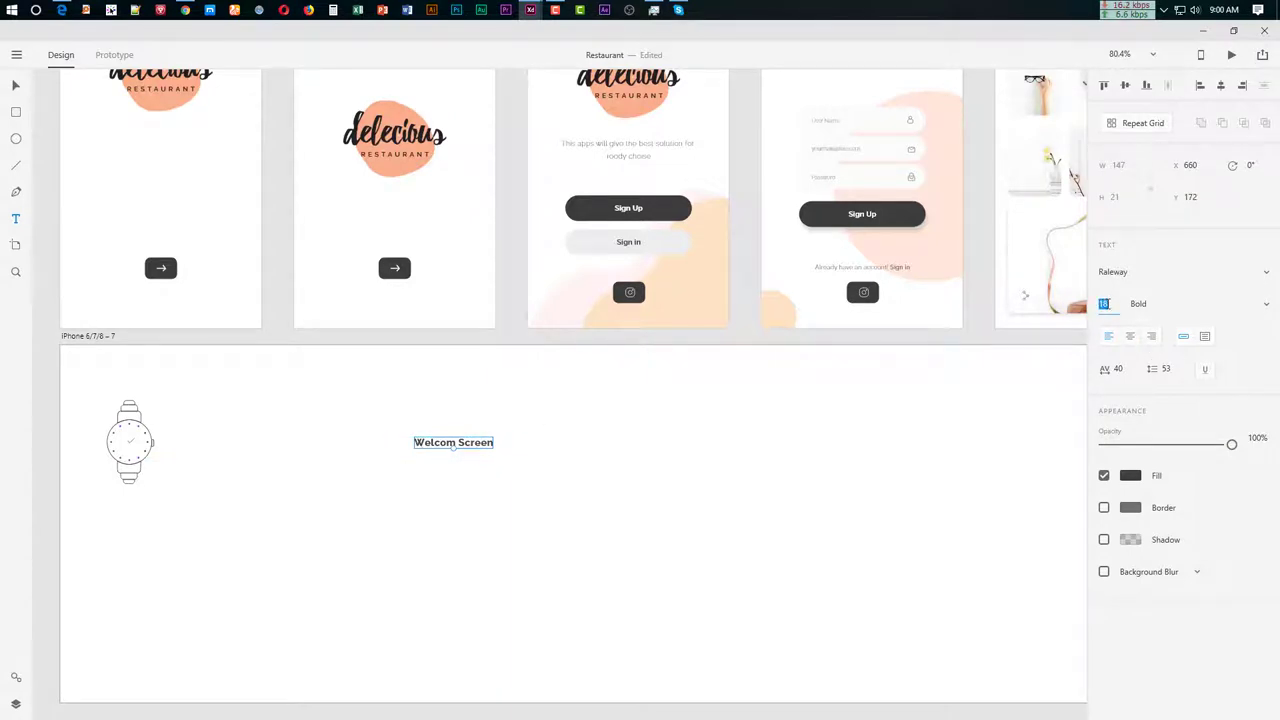
left_click(1130, 272)
left_click(1165, 304)
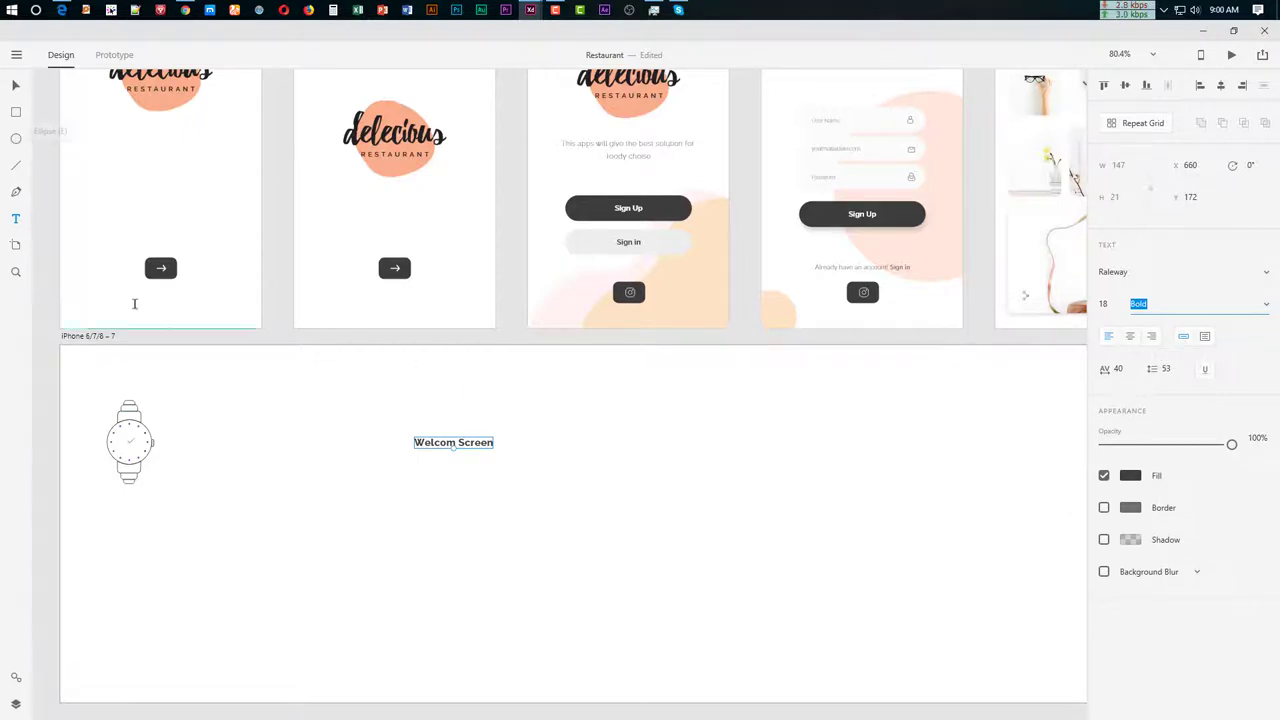
Draw an area text box about 424 by 216 directly beneath the "Welcom Screen" heading
left_click(15, 218)
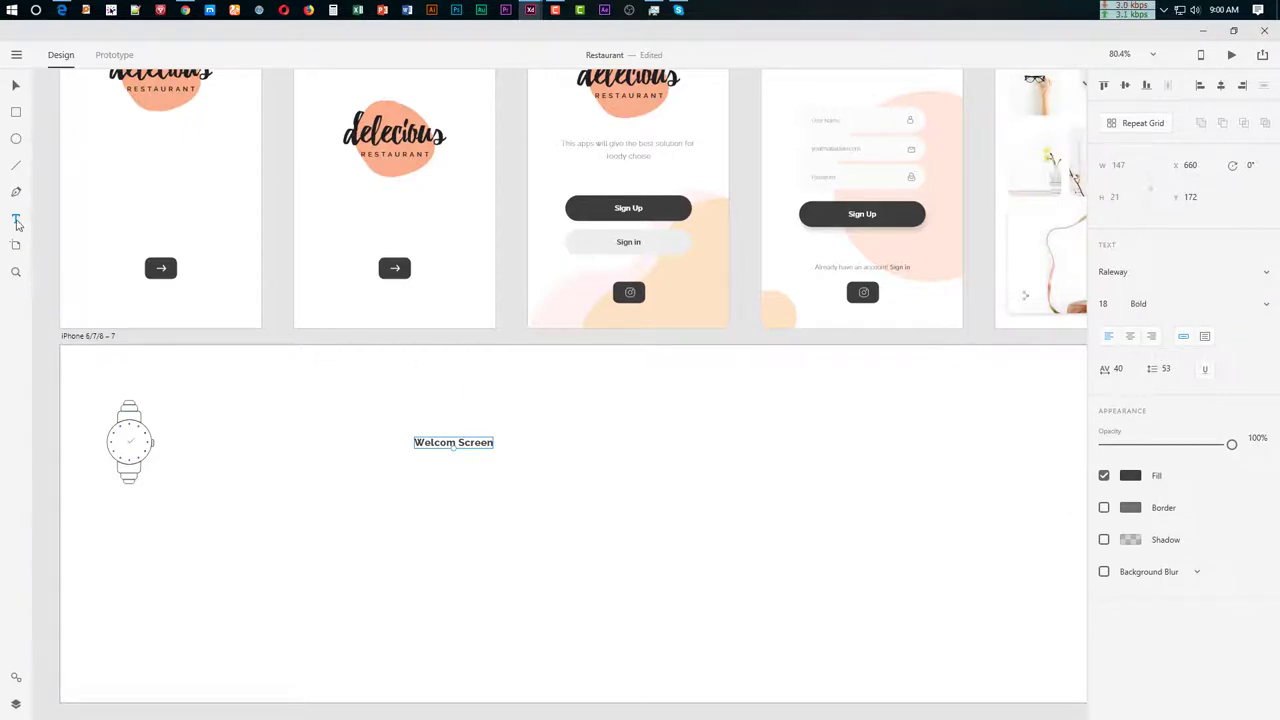
left_click_drag(415, 462, 642, 582)
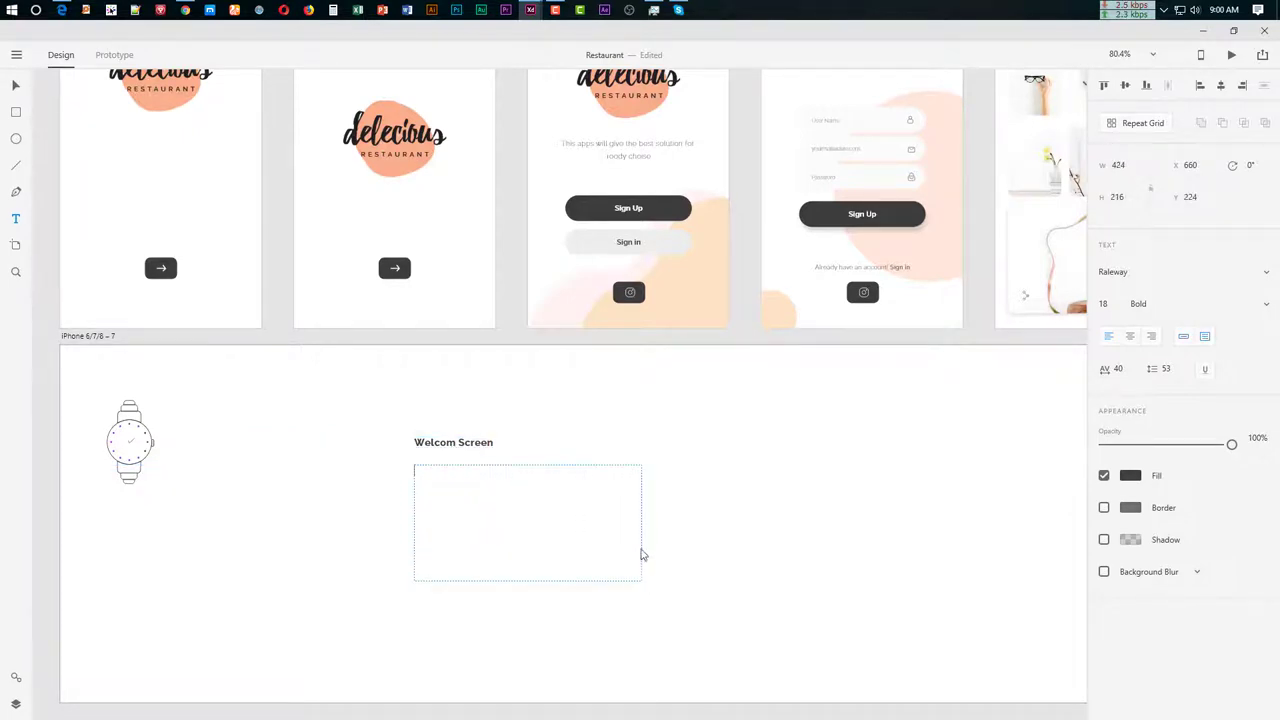
Switch to Chrome, view the "lorem ipsum" search results and lipsum.com, and highlight the "What is Lorem Ipsum?" paragraph
left_click(185, 10)
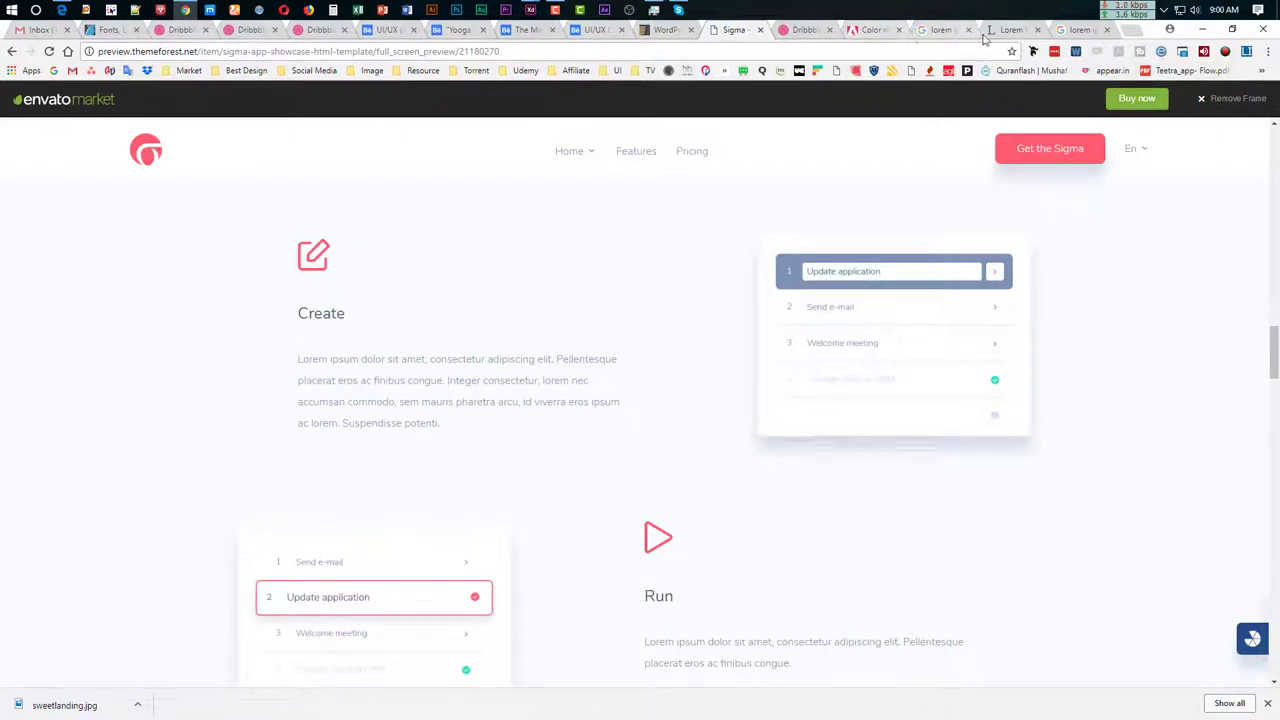
left_click(948, 32)
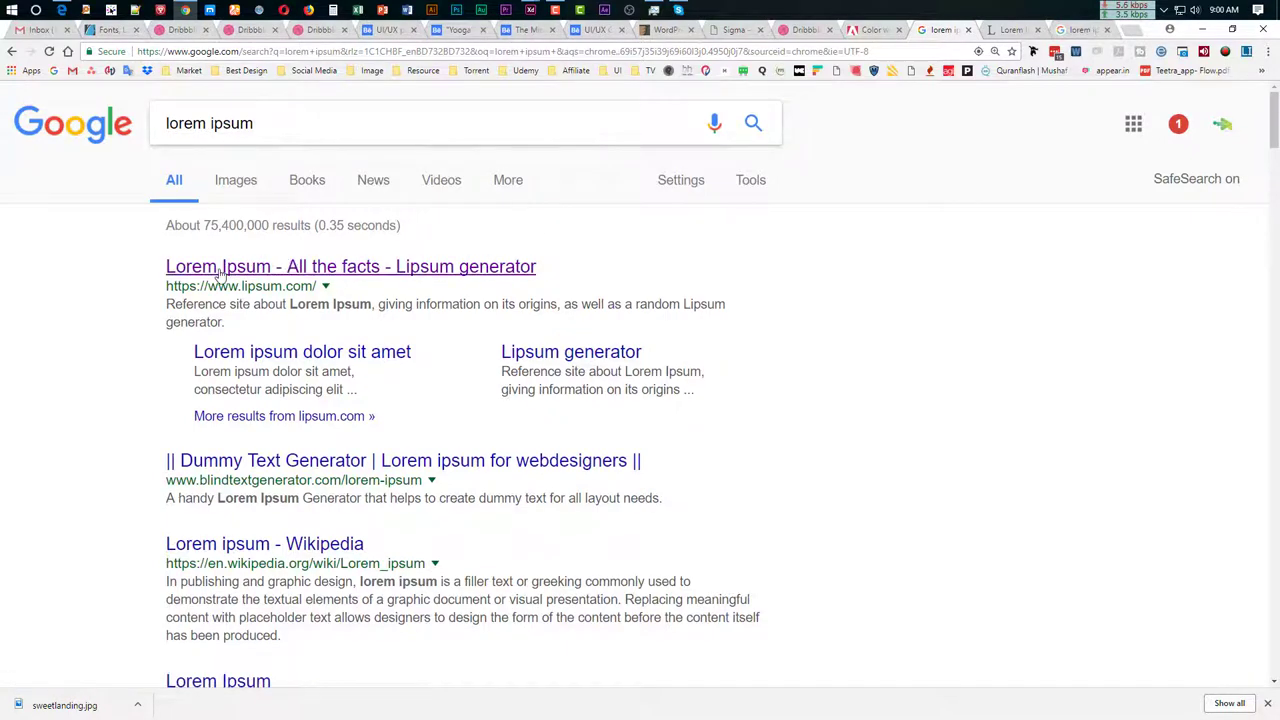
left_click(1007, 28)
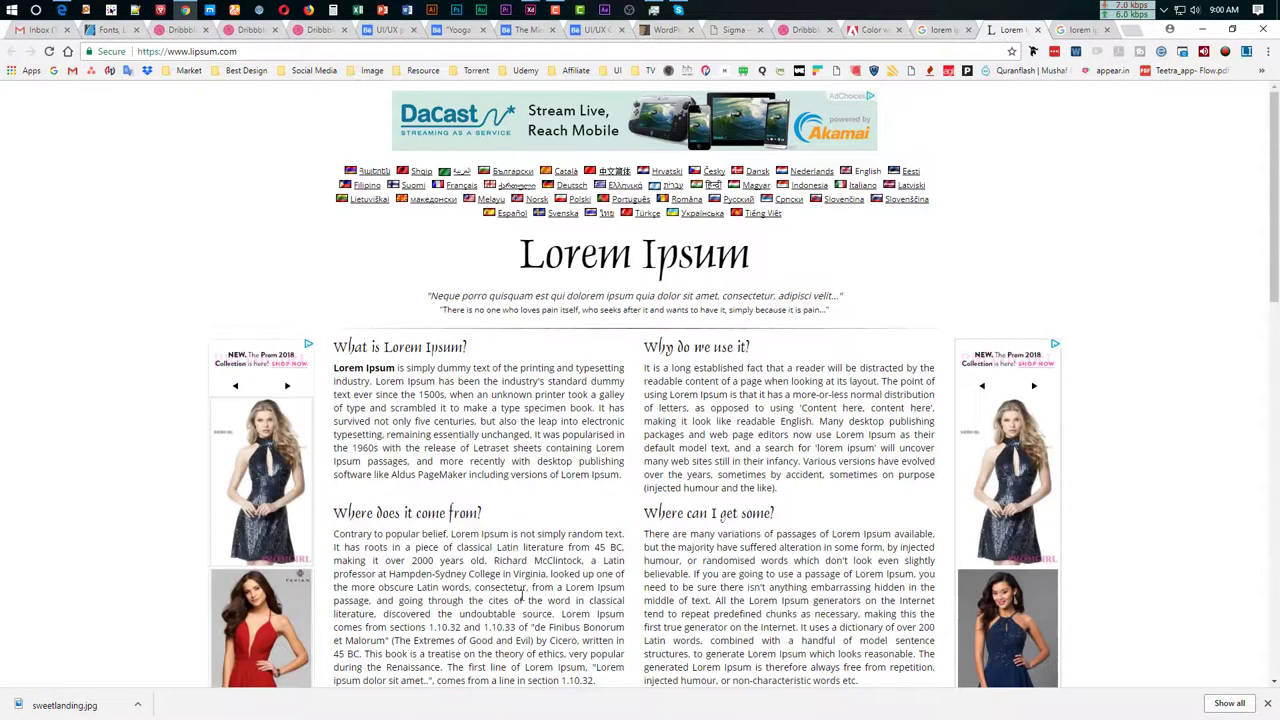
scroll(787, 490, "down", 2)
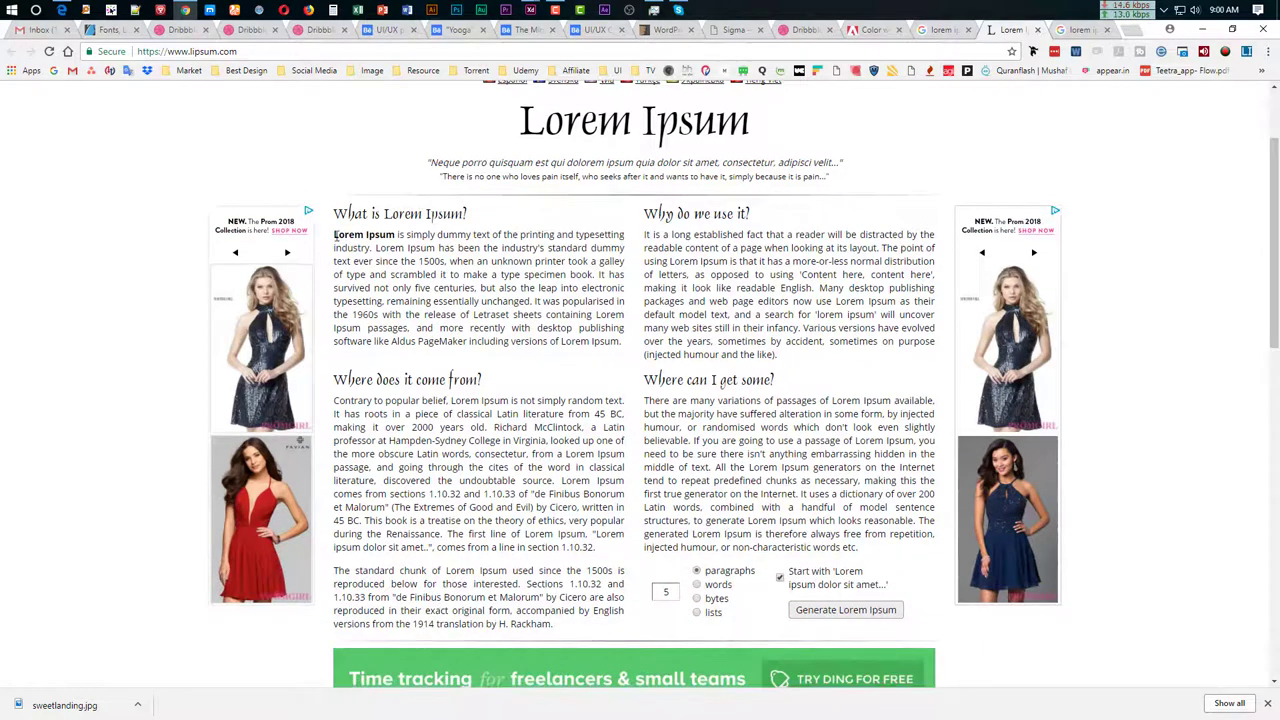
left_click_drag(334, 234, 496, 344)
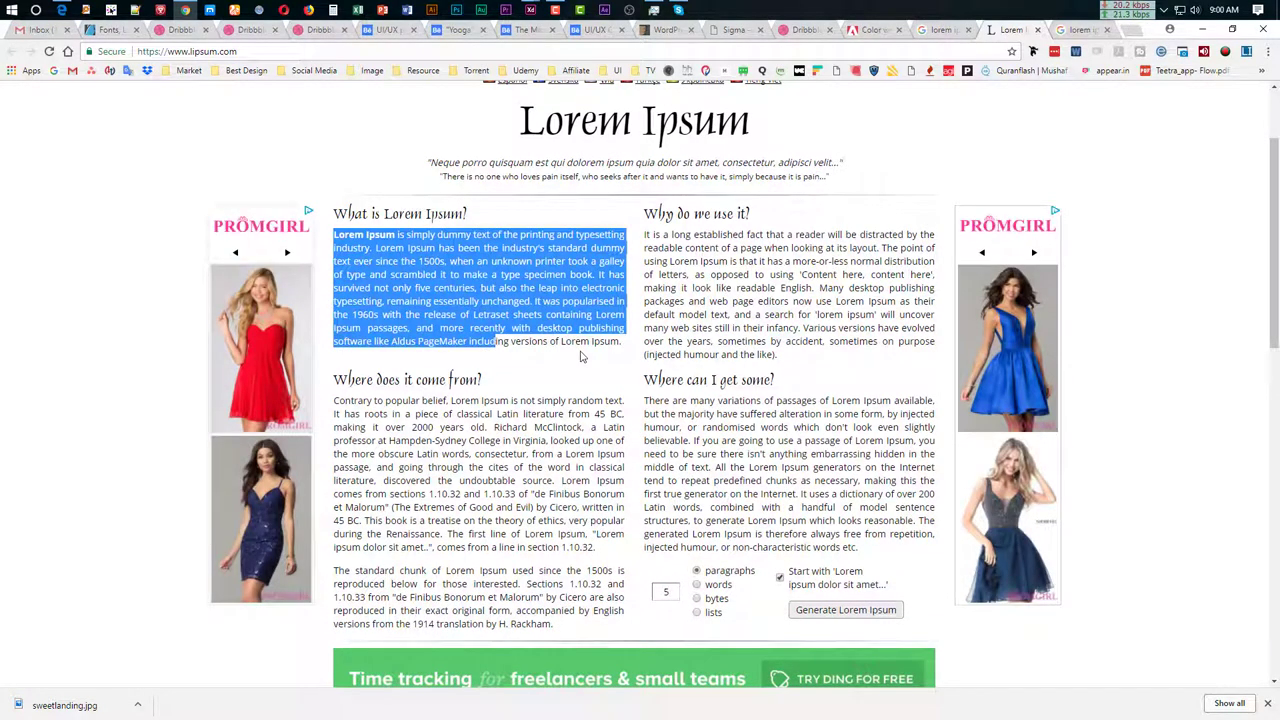
From the "lorem ipsum extension chrome" search results, open the Lorem Ipsum Generator (Default Text) web store page in a new tab
left_click(1078, 30)
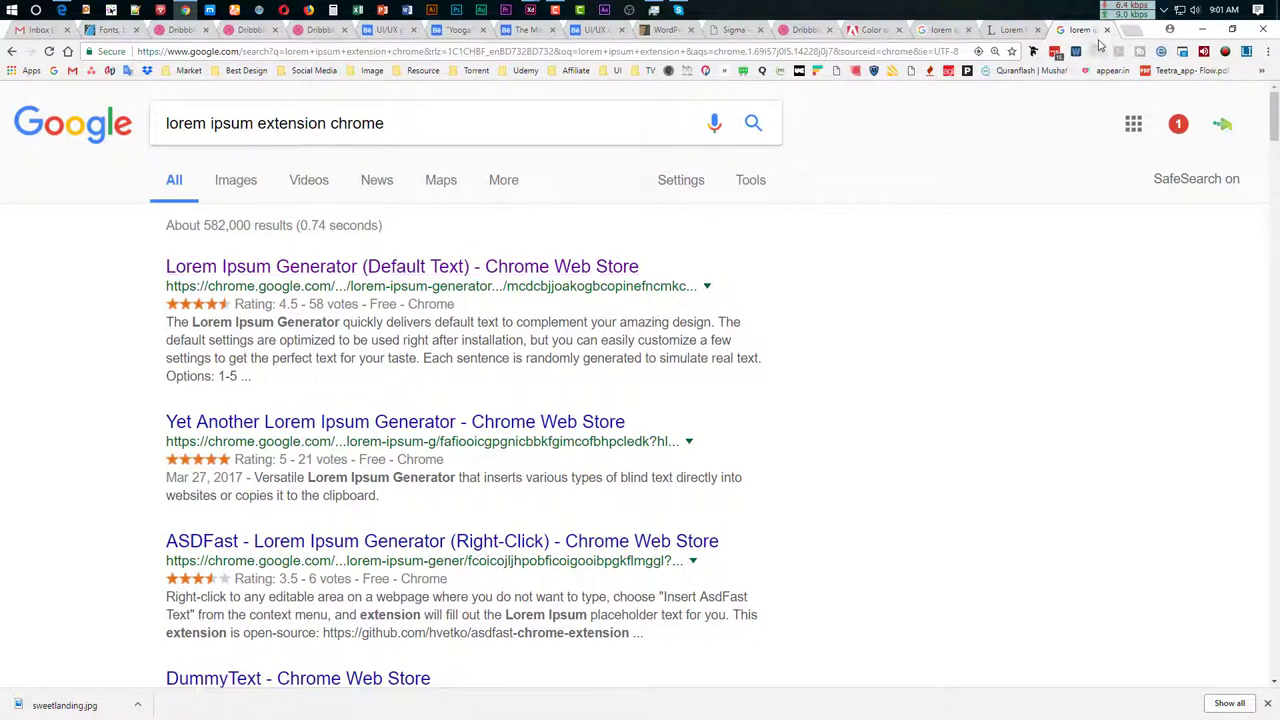
right_click(612, 266)
left_click(640, 277)
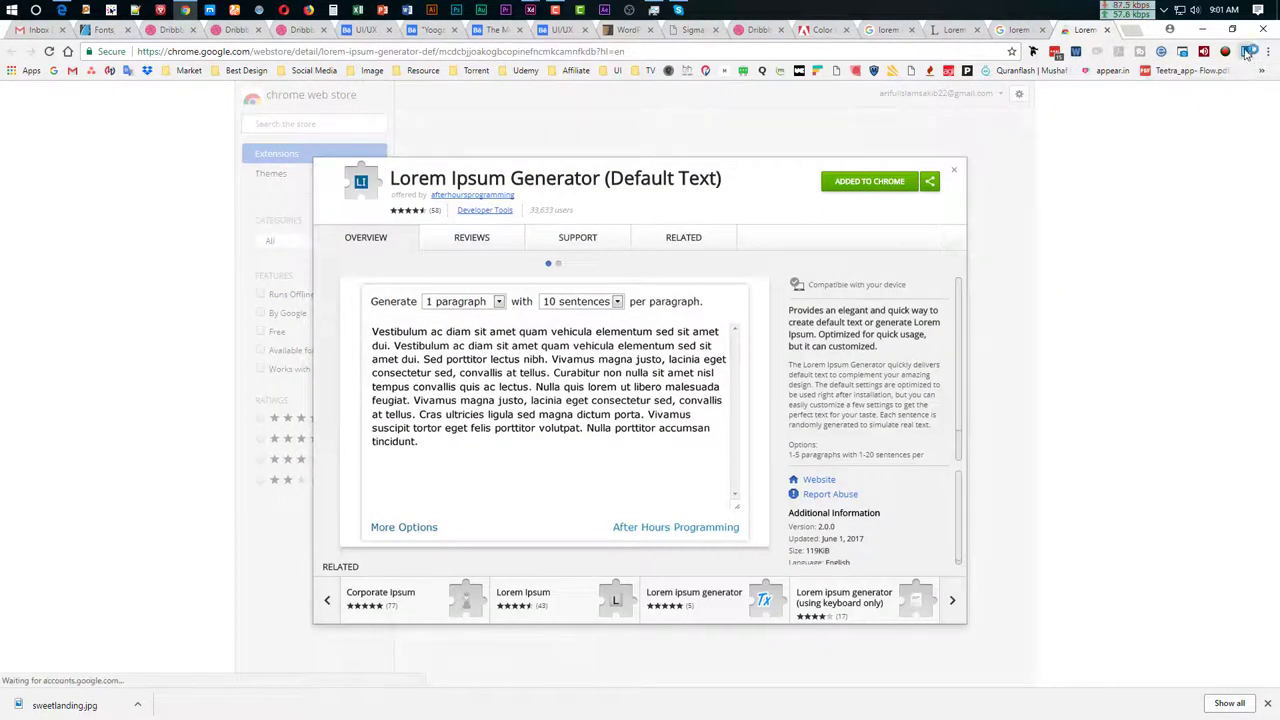
Generate one paragraph of four sentences with the Lorem Ipsum Generator extension and copy the whole text
left_click(1247, 52)
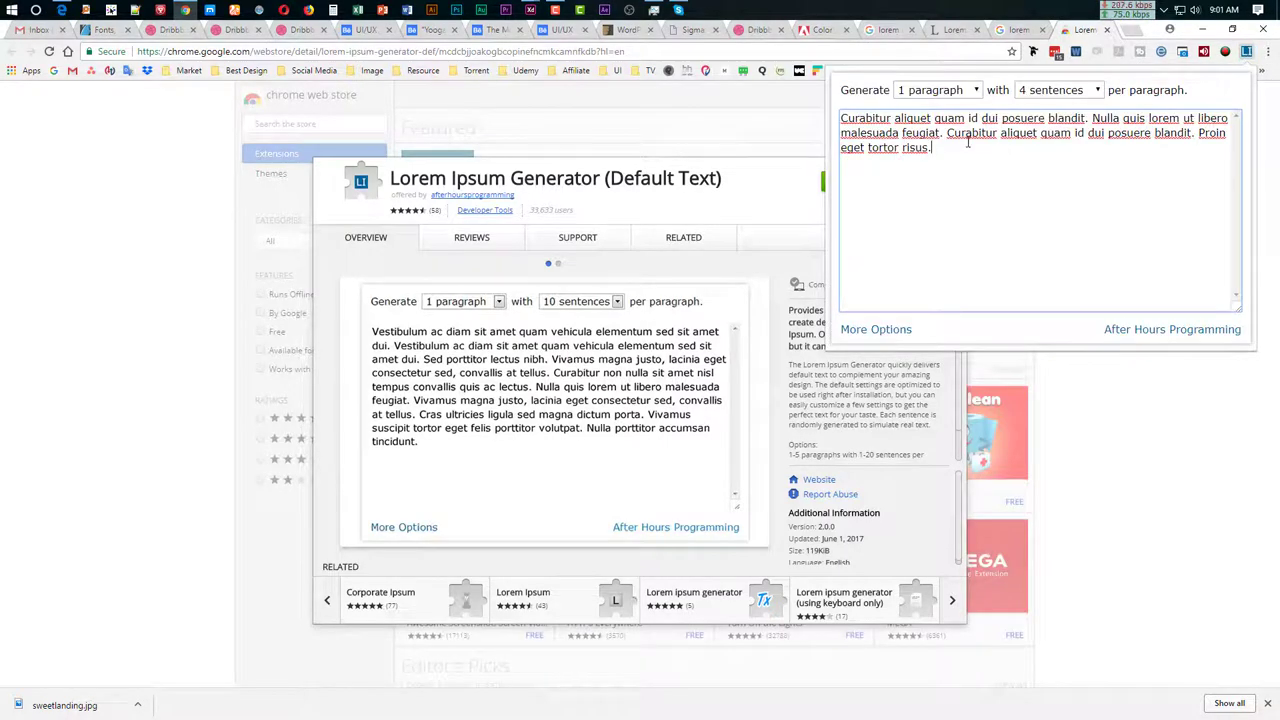
left_click_drag(1020, 155, 842, 118)
key("ctrl+c")
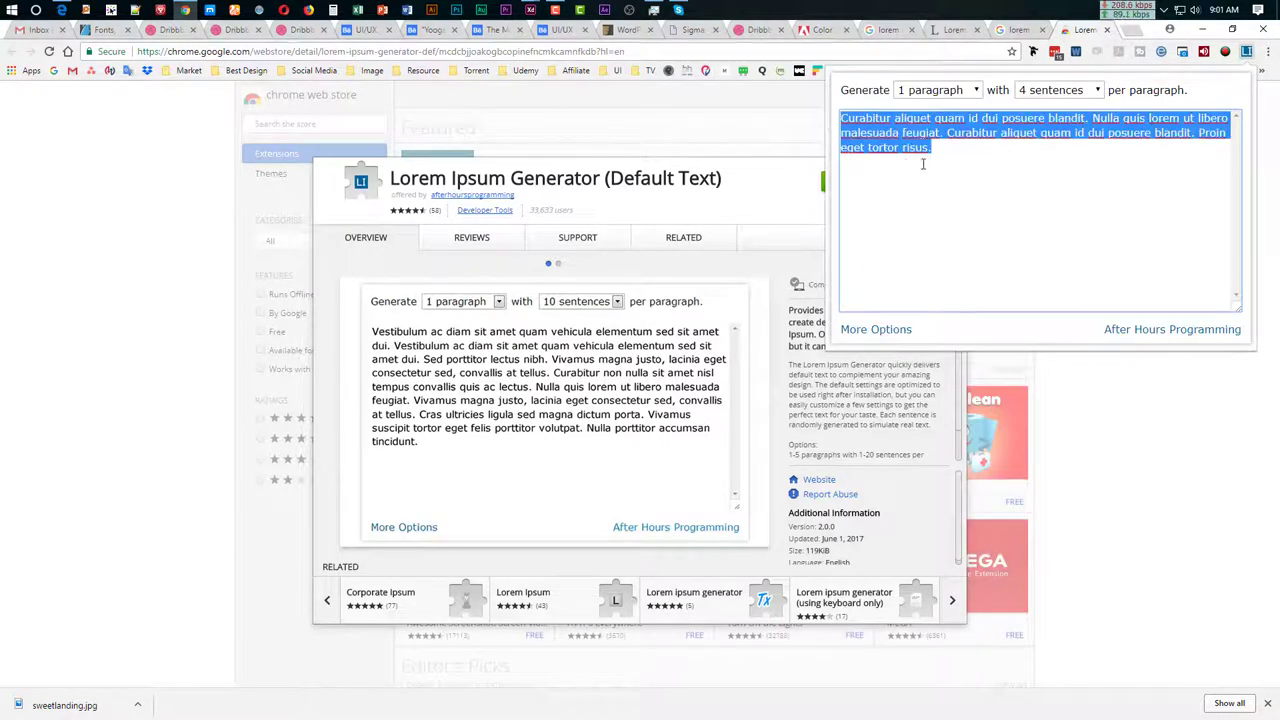
Return to Adobe XD and paste the copied paragraph into the empty text box beneath the "Welcom Screen" heading
key("alt+Tab")
double_click(427, 476)
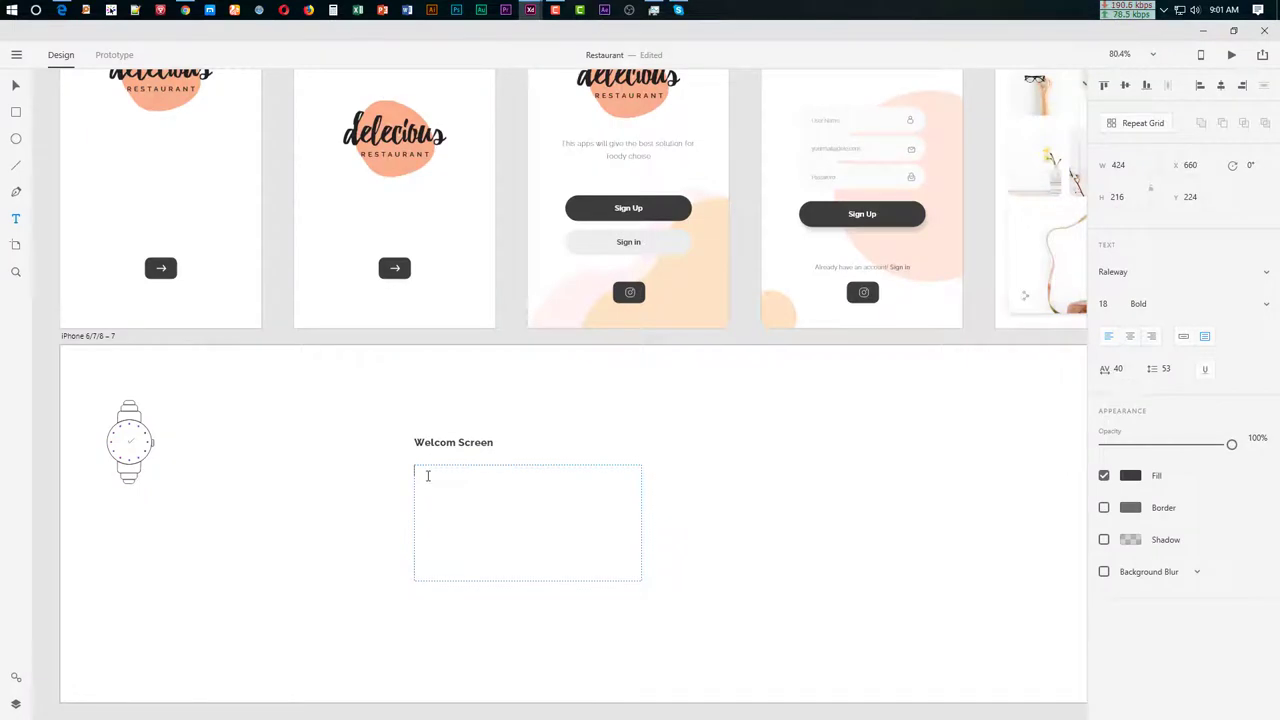
key("ctrl+v")
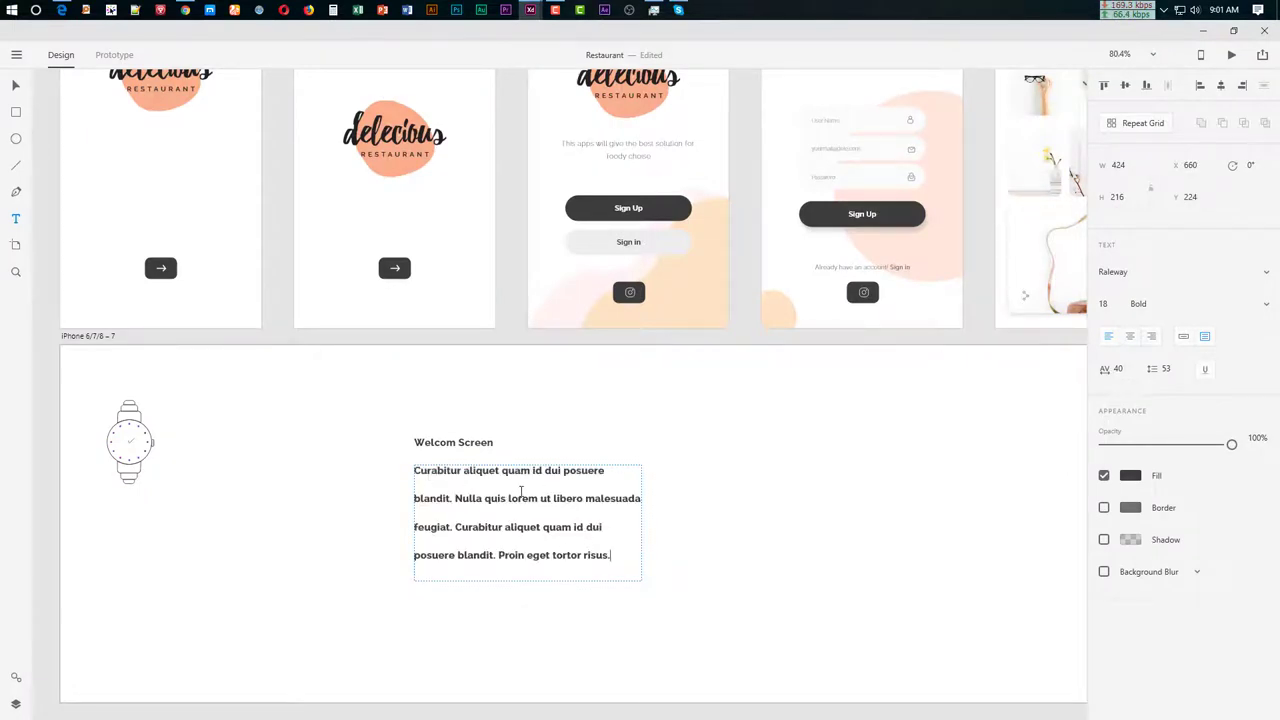
Highlight the pasted paragraph to examine its area text and spacing settings, and finish editing with the text box selected
key("ctrl+a")
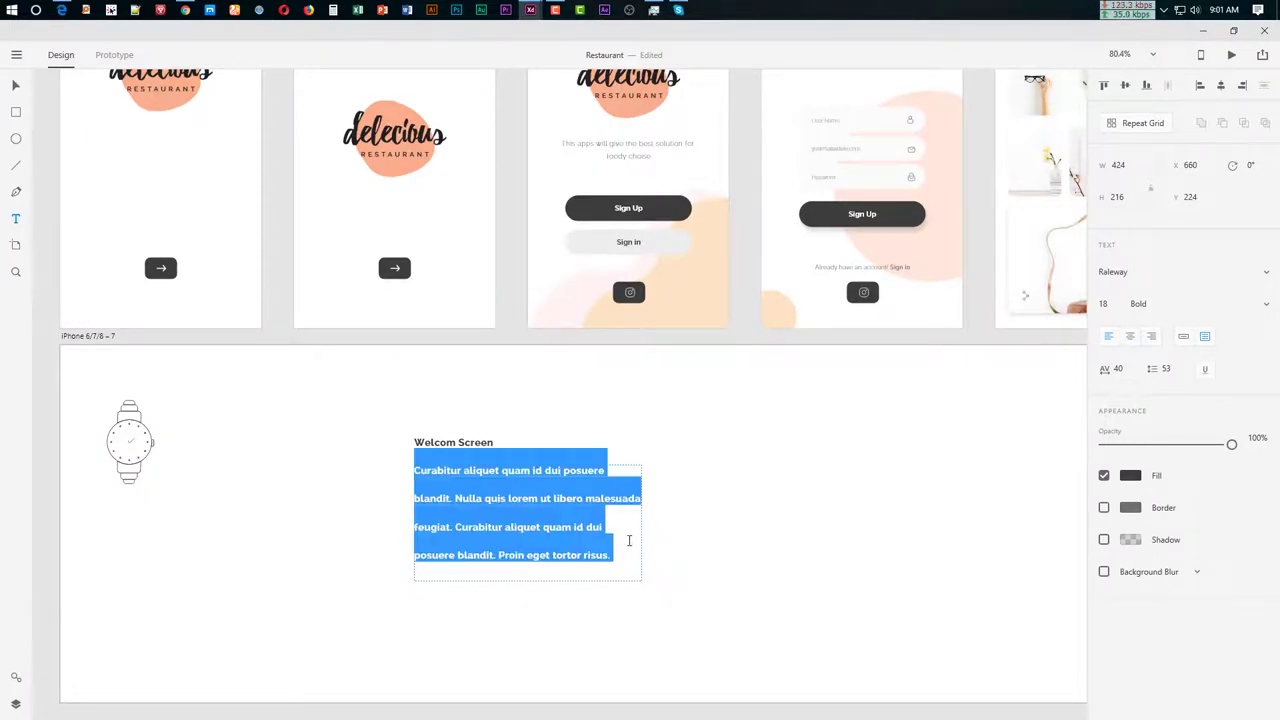
left_click(470, 480)
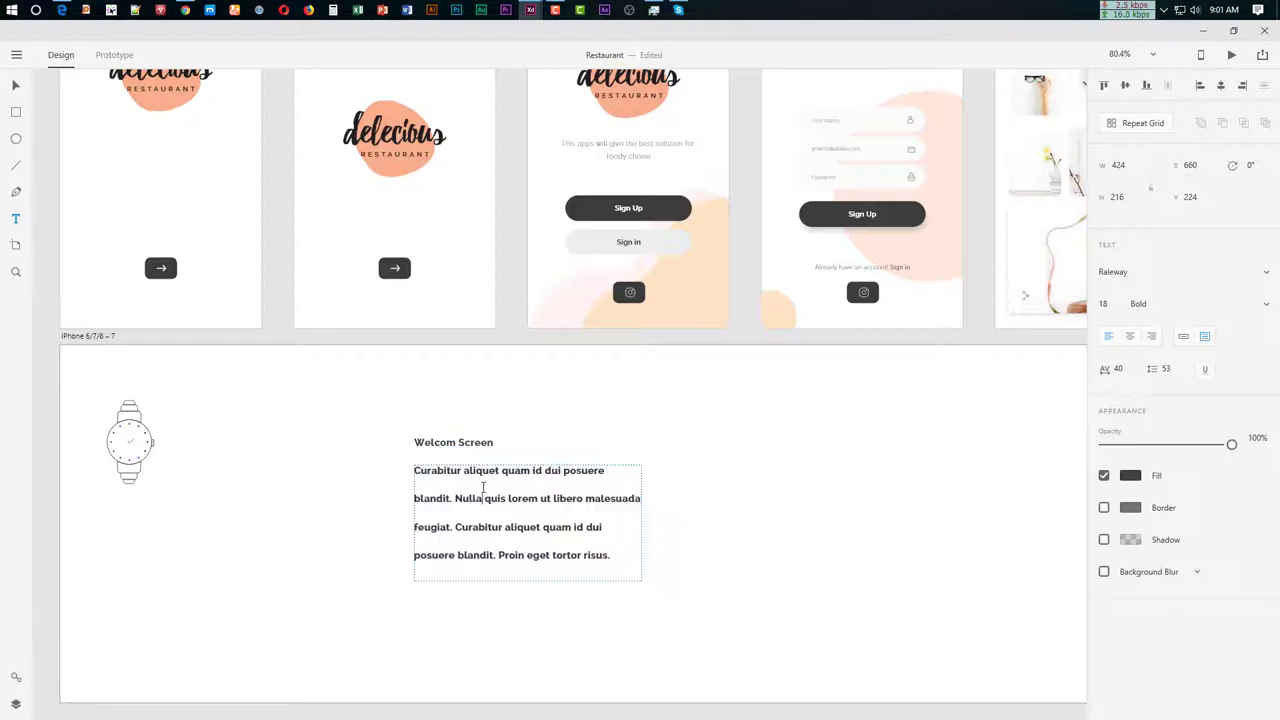
left_click_drag(612, 556, 409, 478)
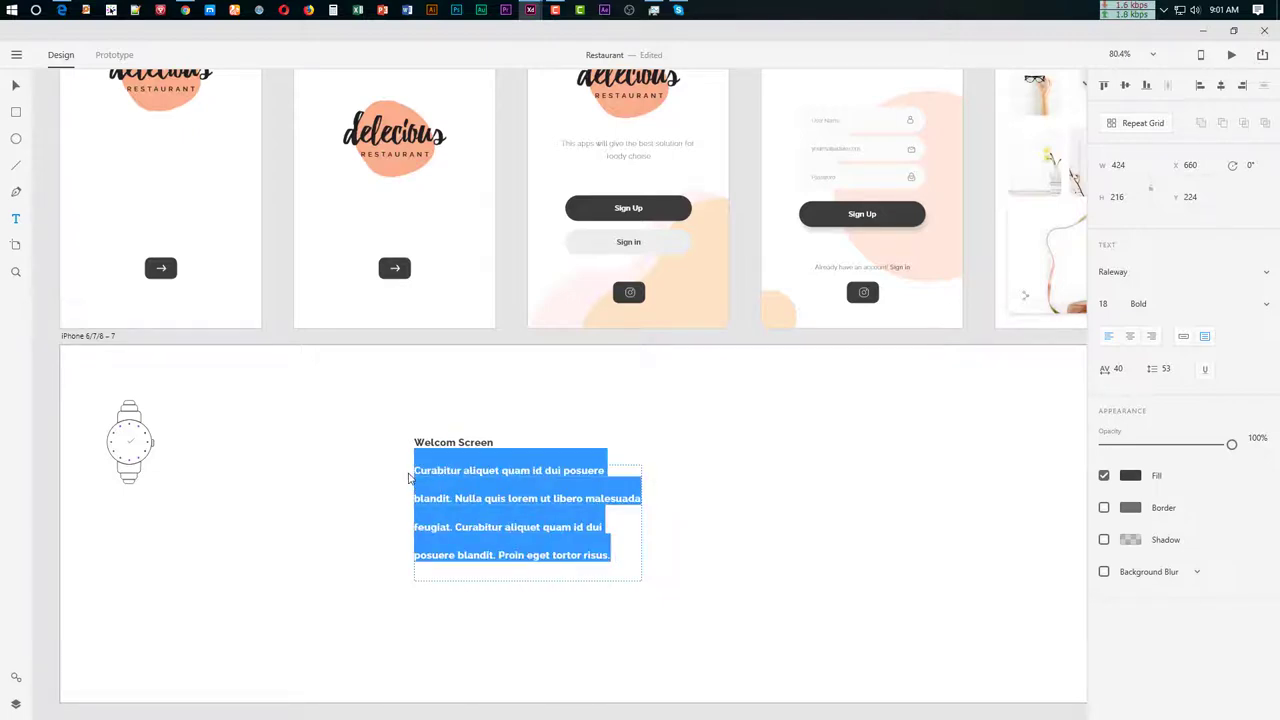
left_click(543, 527)
left_click_drag(615, 567, 410, 474)
left_click(509, 500)
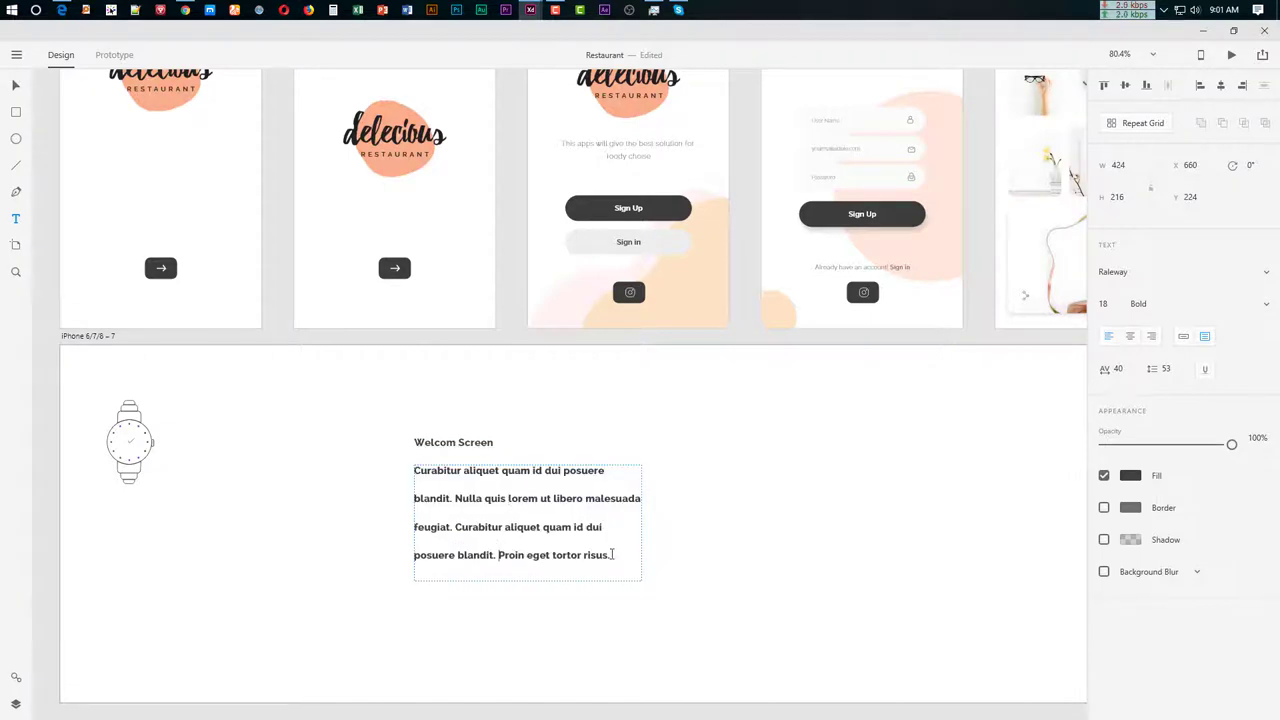
left_click_drag(612, 555, 408, 476)
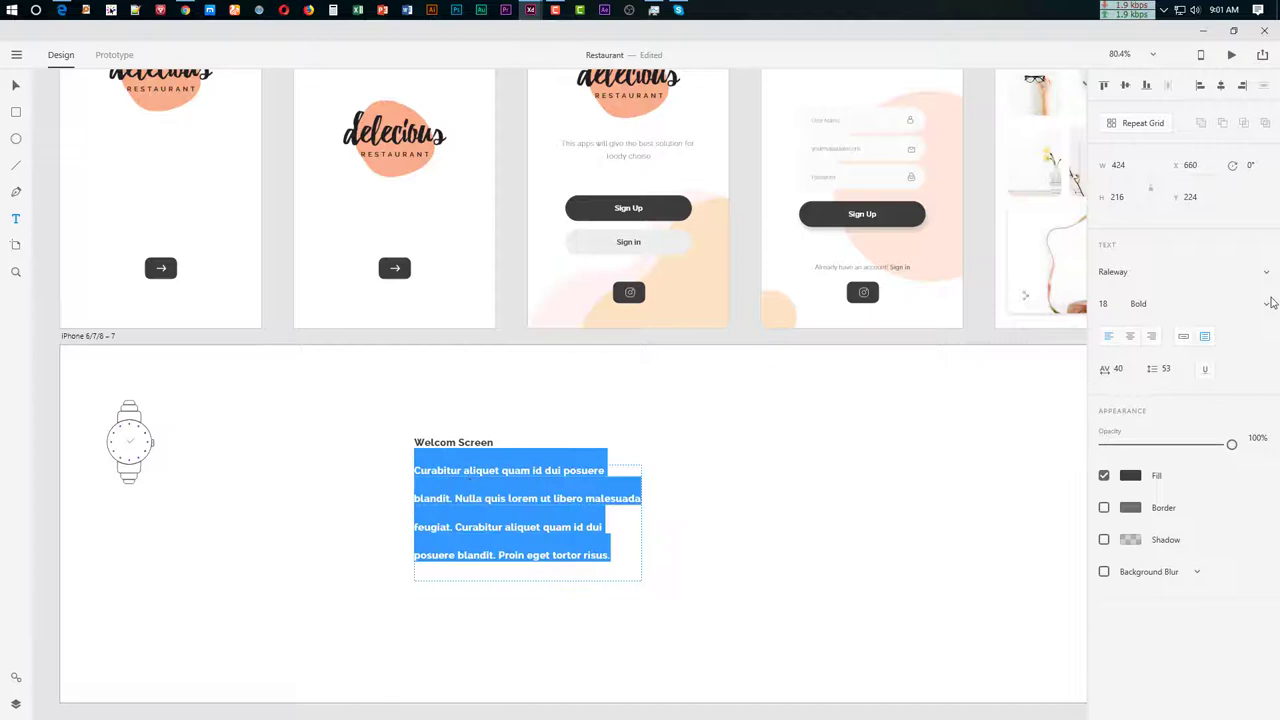
left_click(1205, 337)
left_click(497, 472)
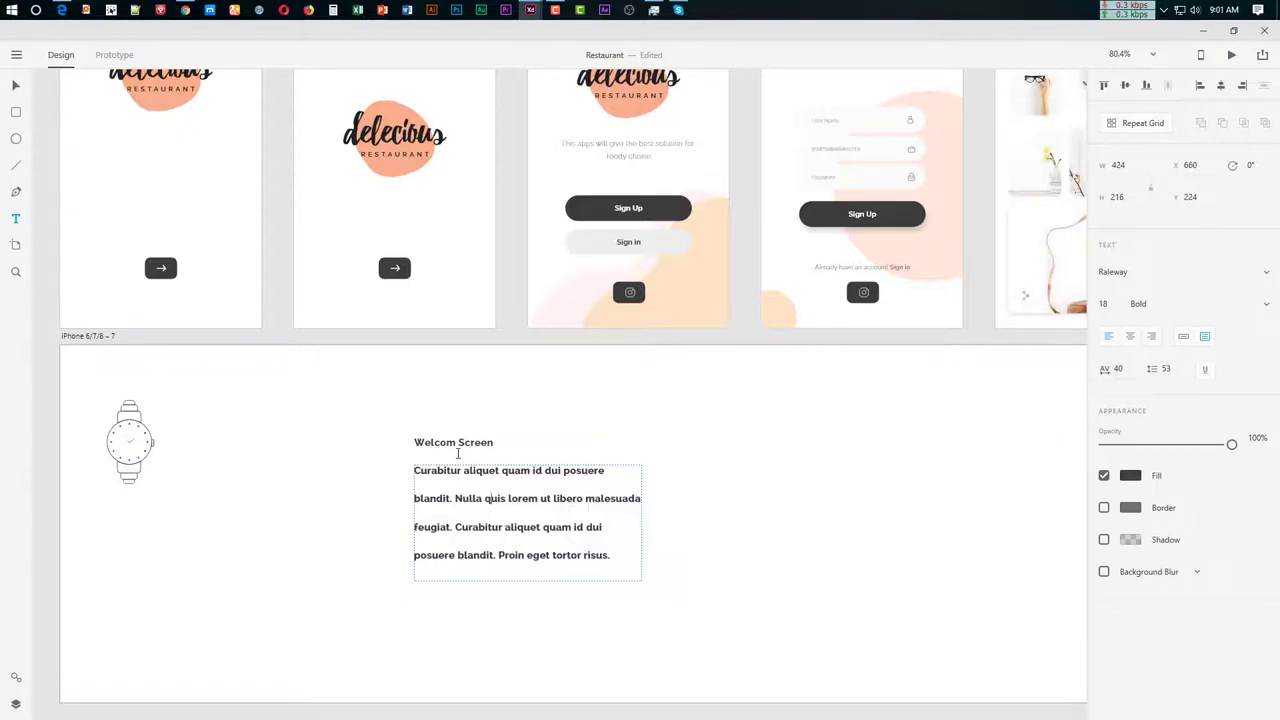
key("Escape")
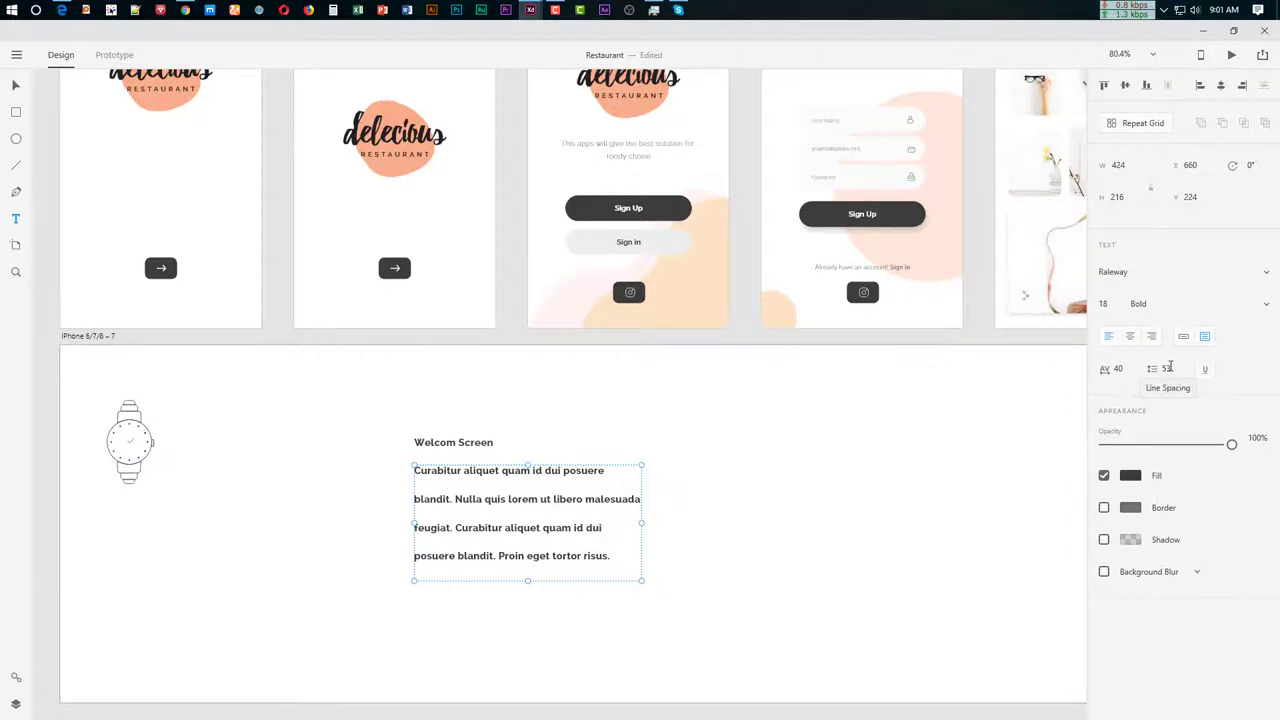
Set the line spacing of the lorem ipsum paragraph beneath the "Welcom Screen" heading to 30
double_click(559, 483)
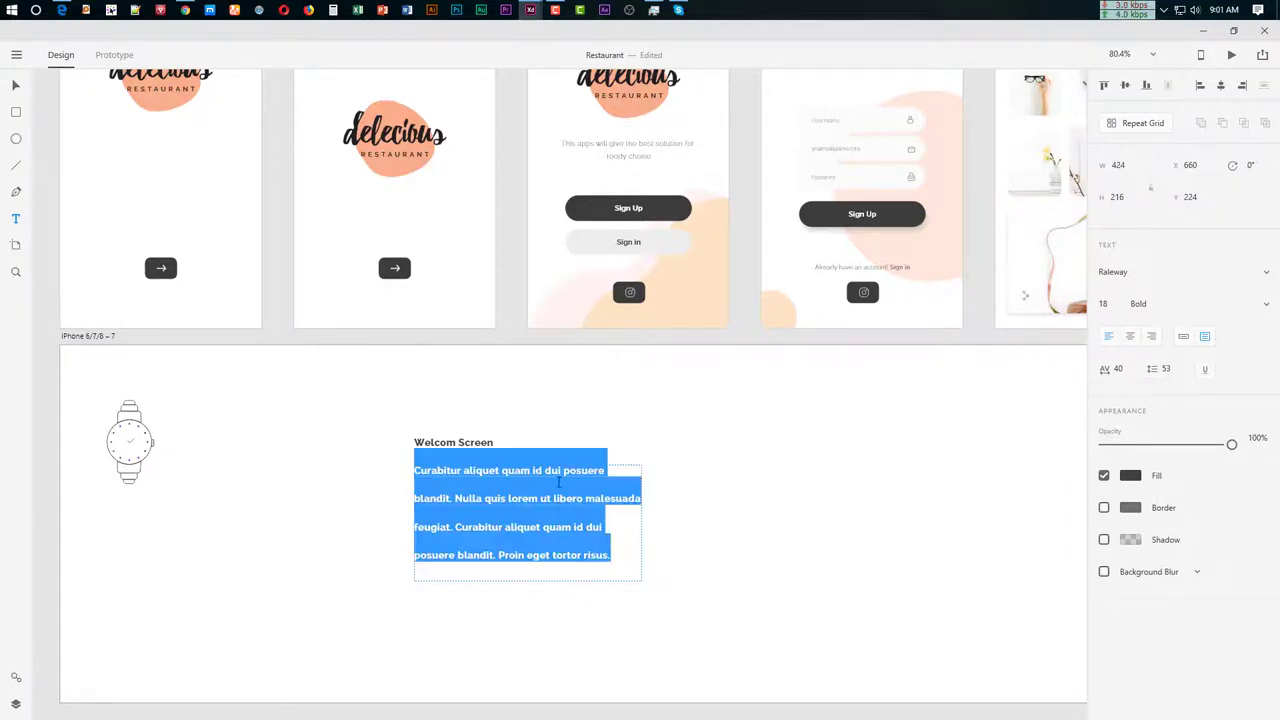
left_click(1170, 369)
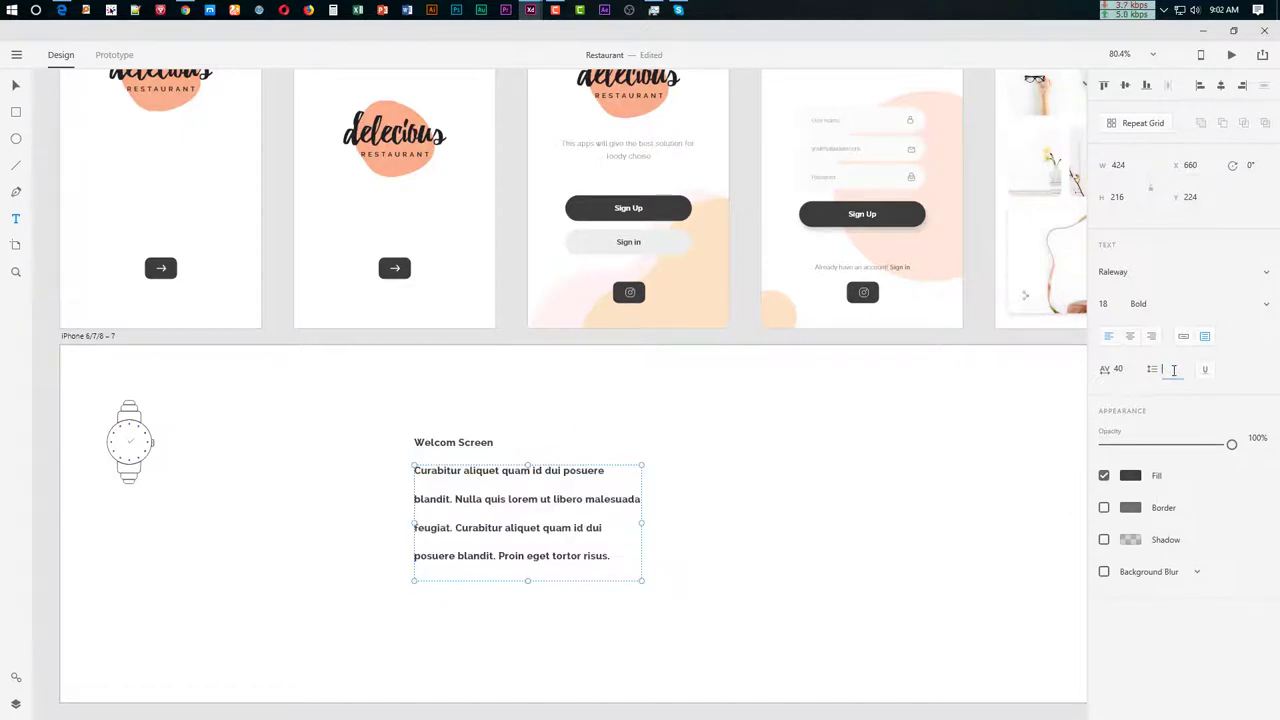
type("30")
key("Return")
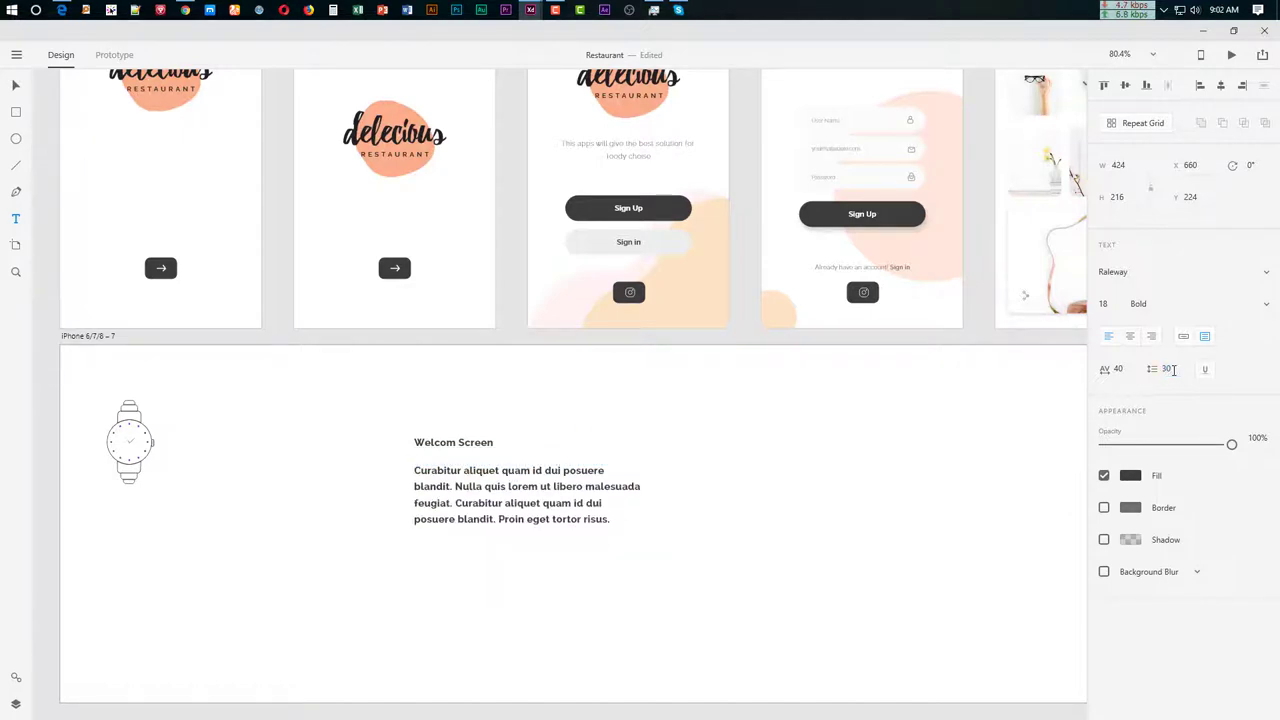
double_click(577, 519)
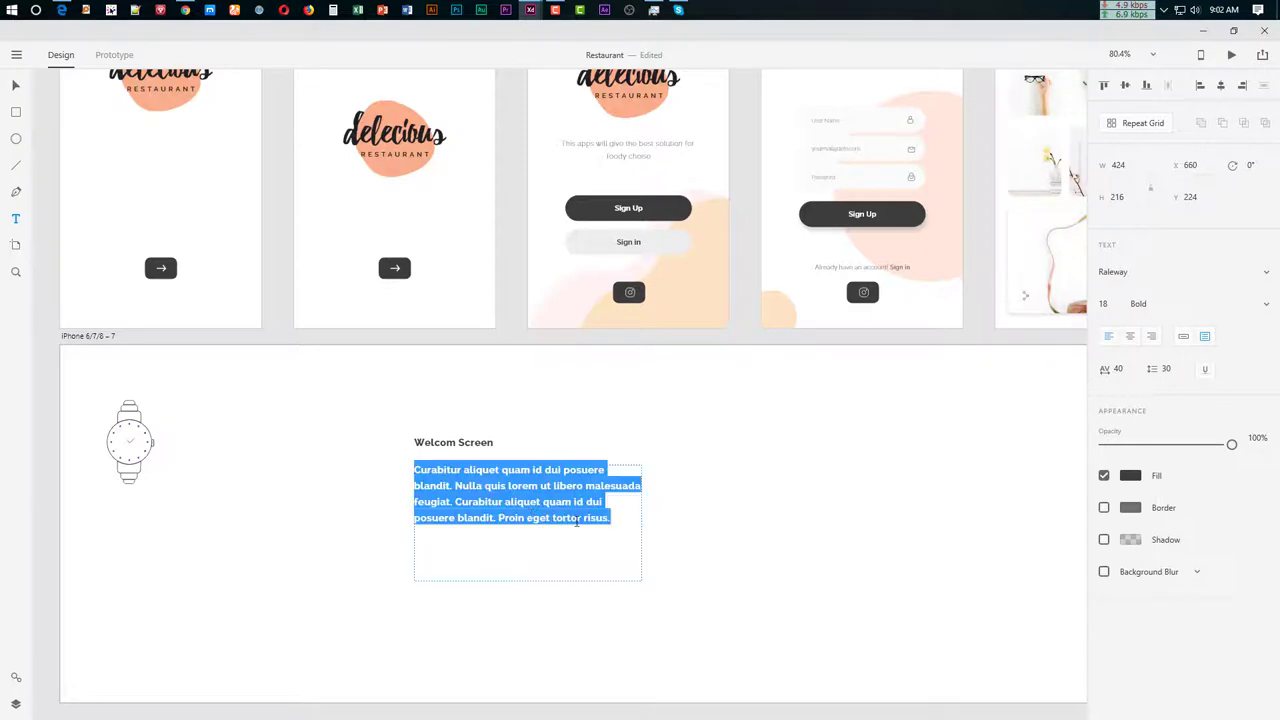
key("Escape")
Enlarge the "Welcom Screen" heading to size 32 and line its left edge up with the paragraph below
double_click(468, 446)
left_click(456, 442)
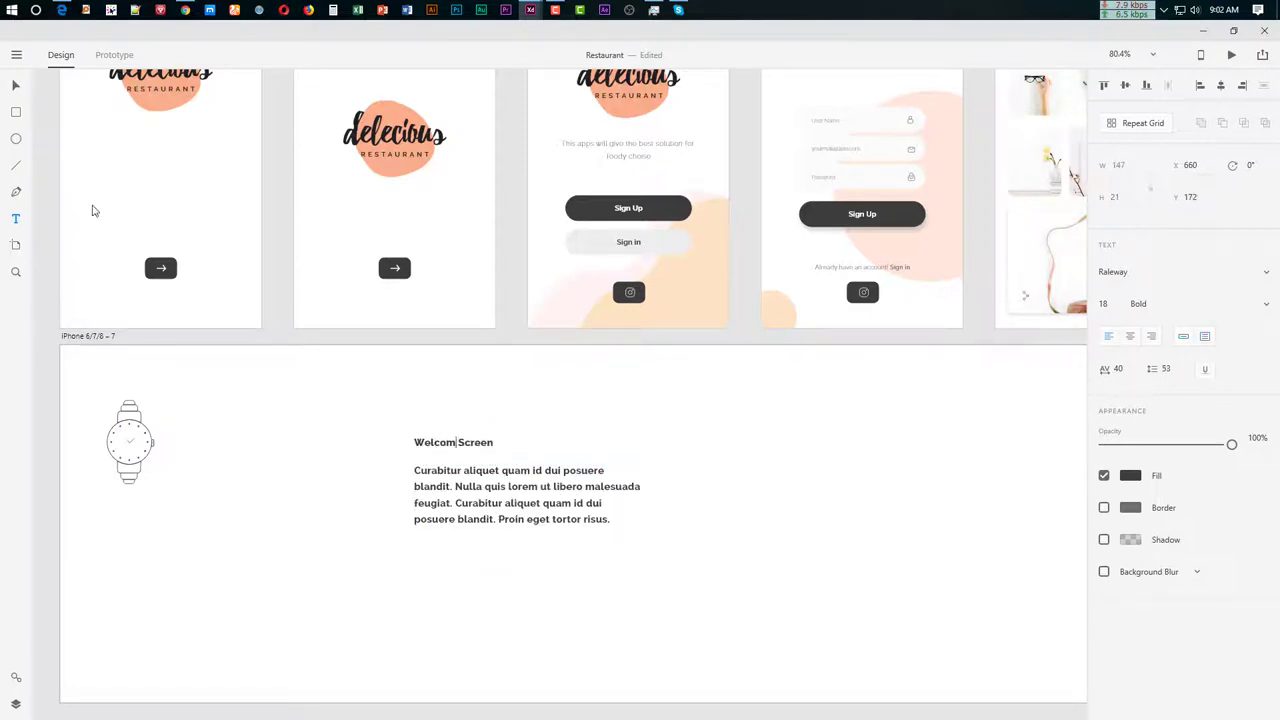
left_click(16, 86)
key("ctrl+shift+period")
key("ctrl+shift+period")
key("ctrl+shift+period")
key("ctrl+shift+period")
key("ctrl+shift+period")
key("ctrl+shift+period")
key("ctrl+shift+period")
key("ctrl+shift+period")
key("ctrl+shift+period")
key("ctrl+shift+period")
key("ctrl+shift+period")
key("ctrl+shift+period")
key("ctrl+shift+period")
key("ctrl+shift+period")
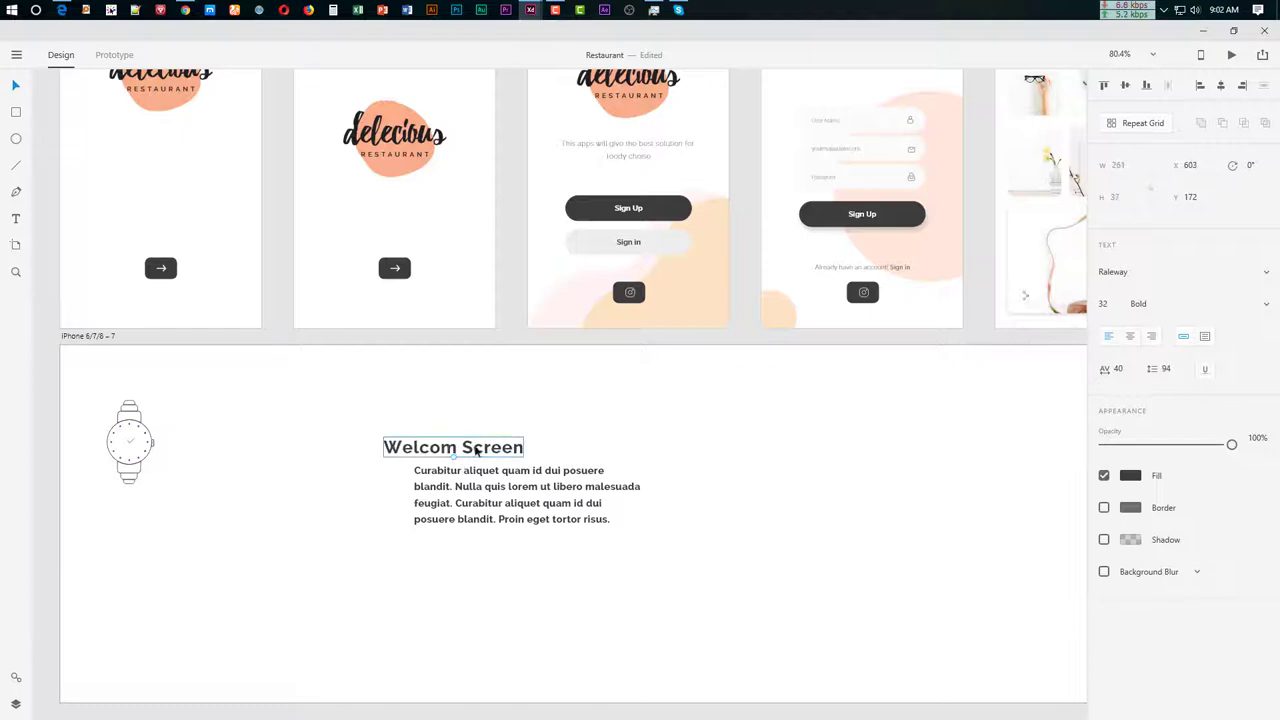
left_click_drag(471, 451, 503, 449)
Switch to Chrome and examine the heading and body text styles in the Yooga PSD template and The Mindfulness App projects on Behance
left_click(503, 509)
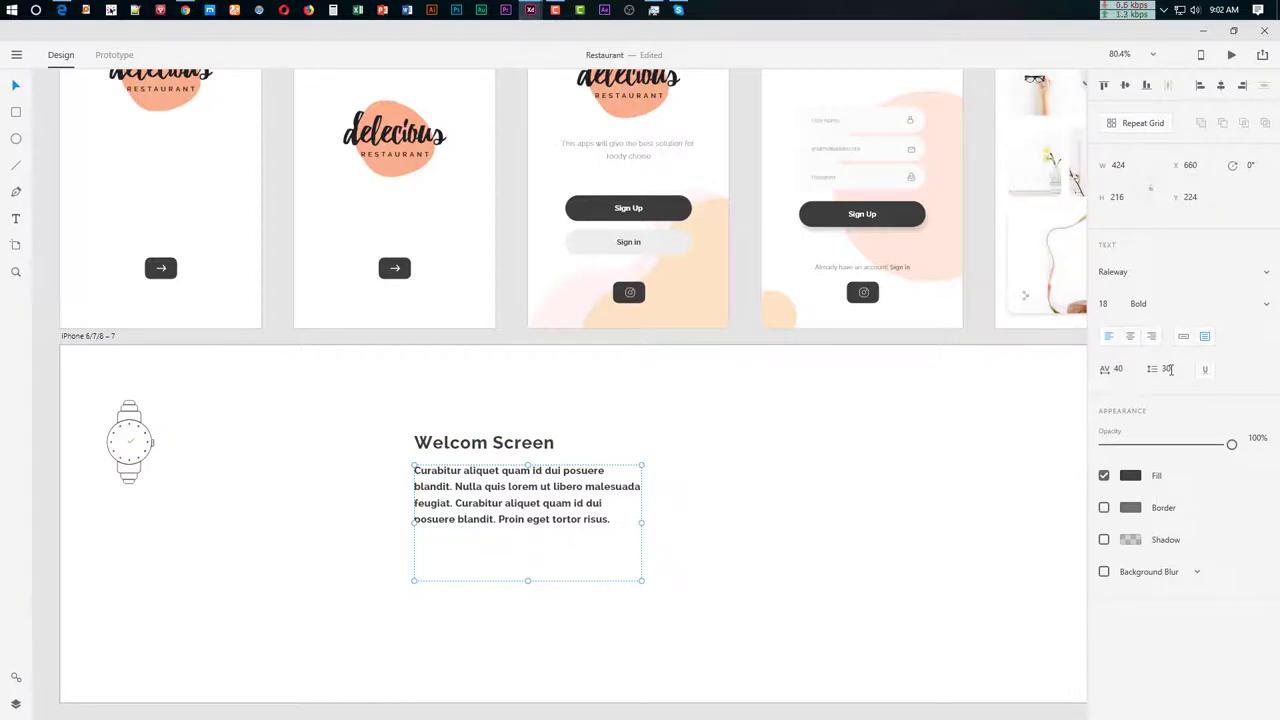
key("alt+Tab")
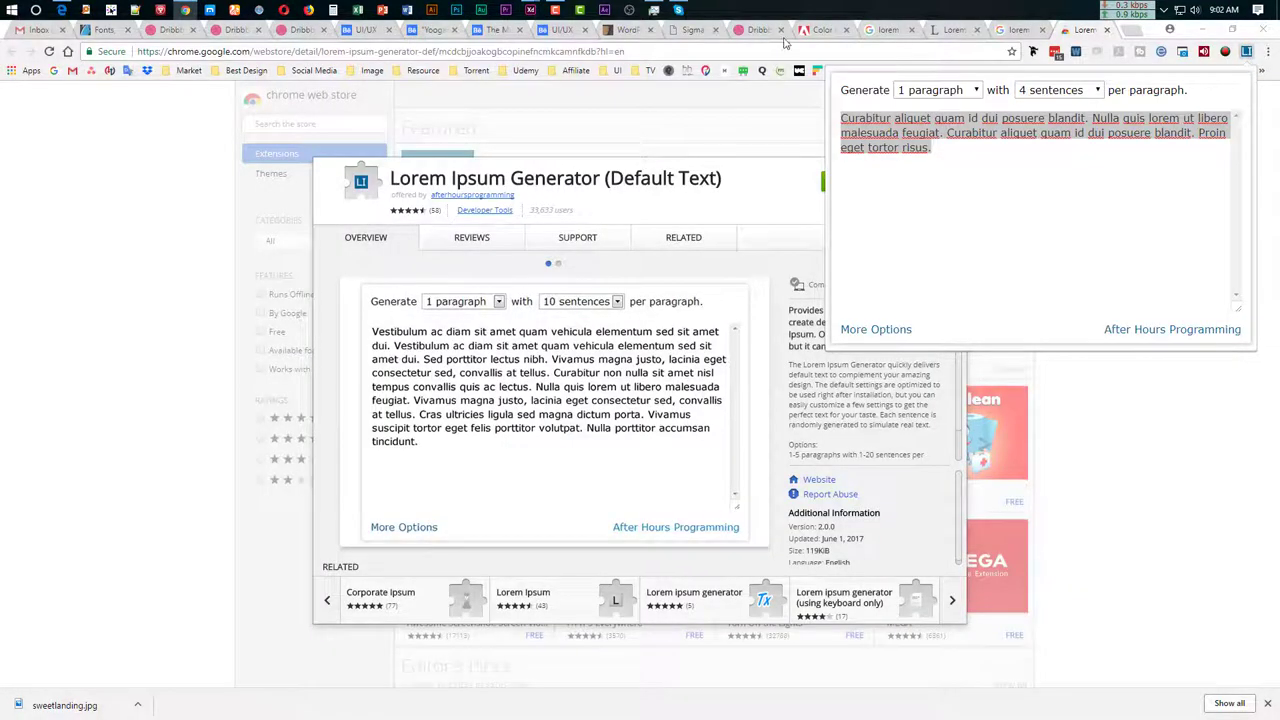
left_click(434, 32)
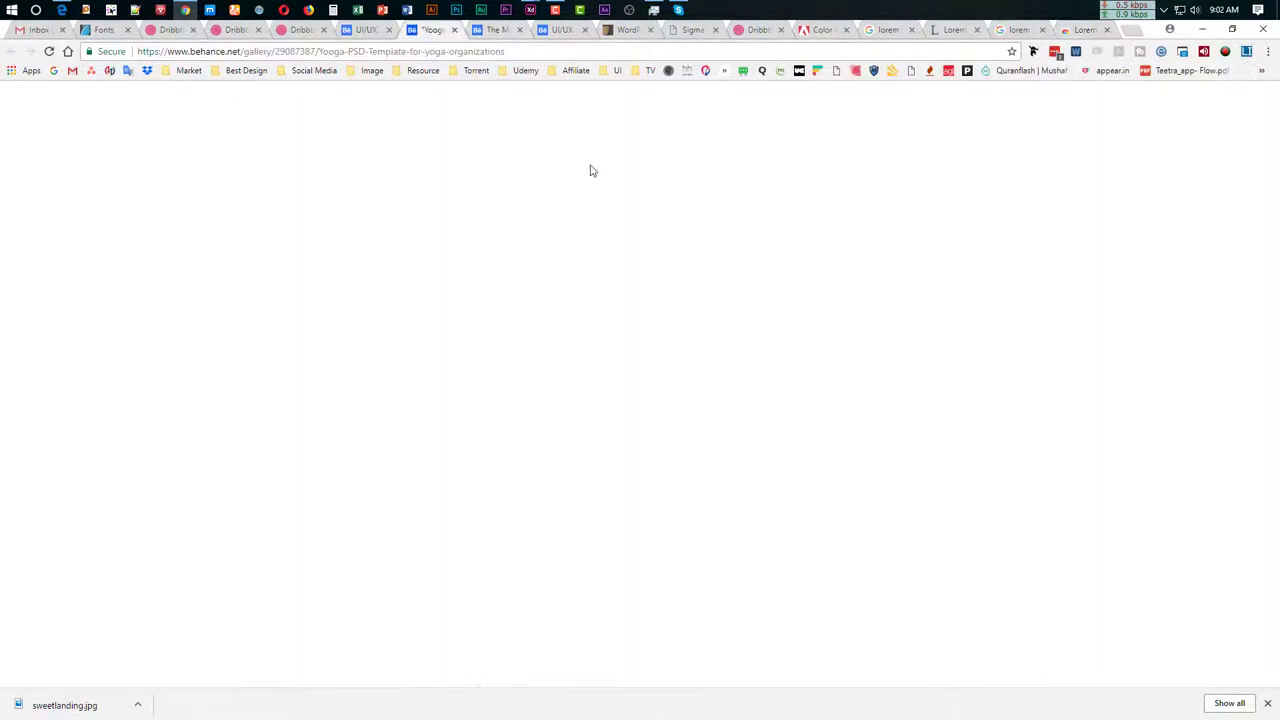
scroll(647, 423, "down", 4)
scroll(647, 423, "down", 10)
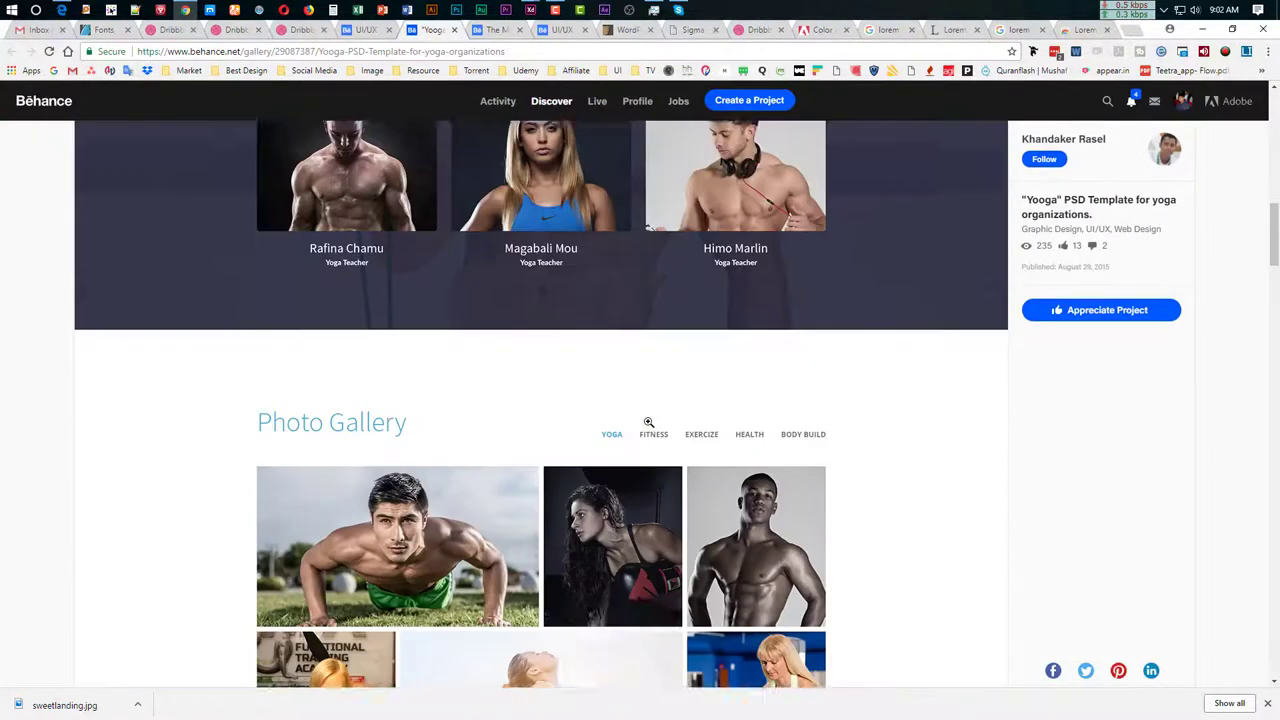
scroll(649, 421, "down", 3)
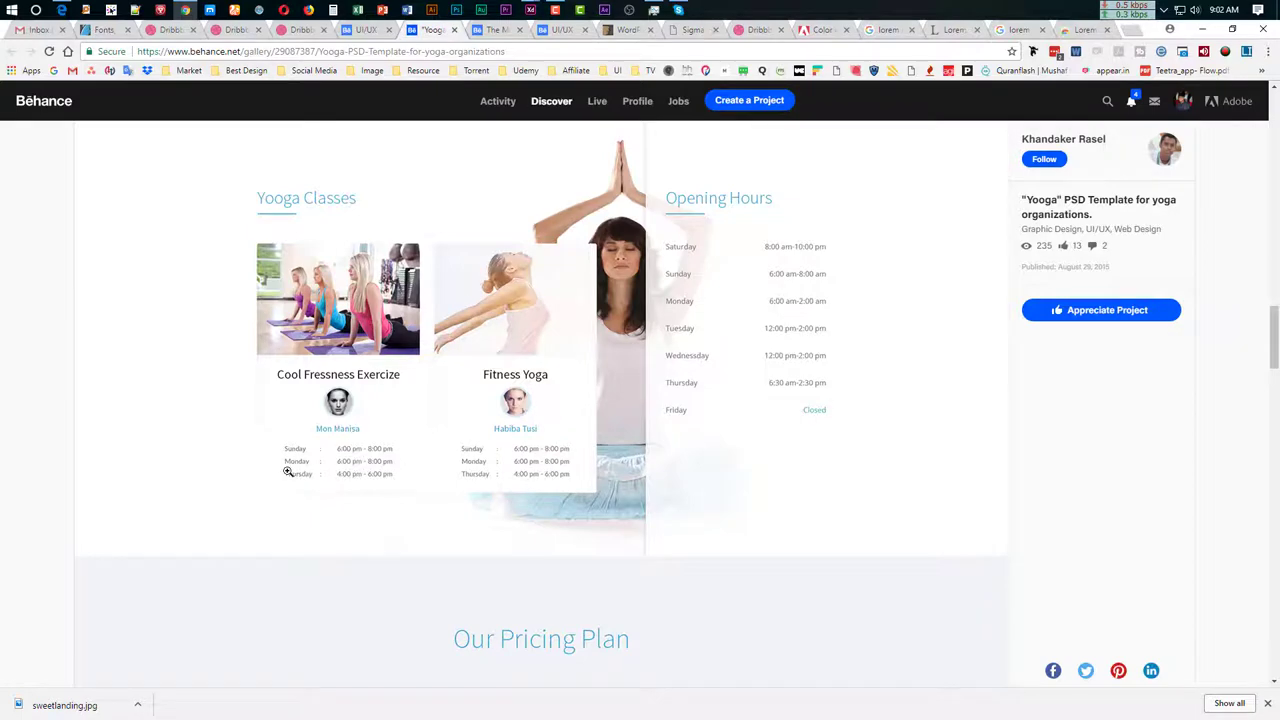
scroll(370, 460, "up", 1)
left_click(493, 33)
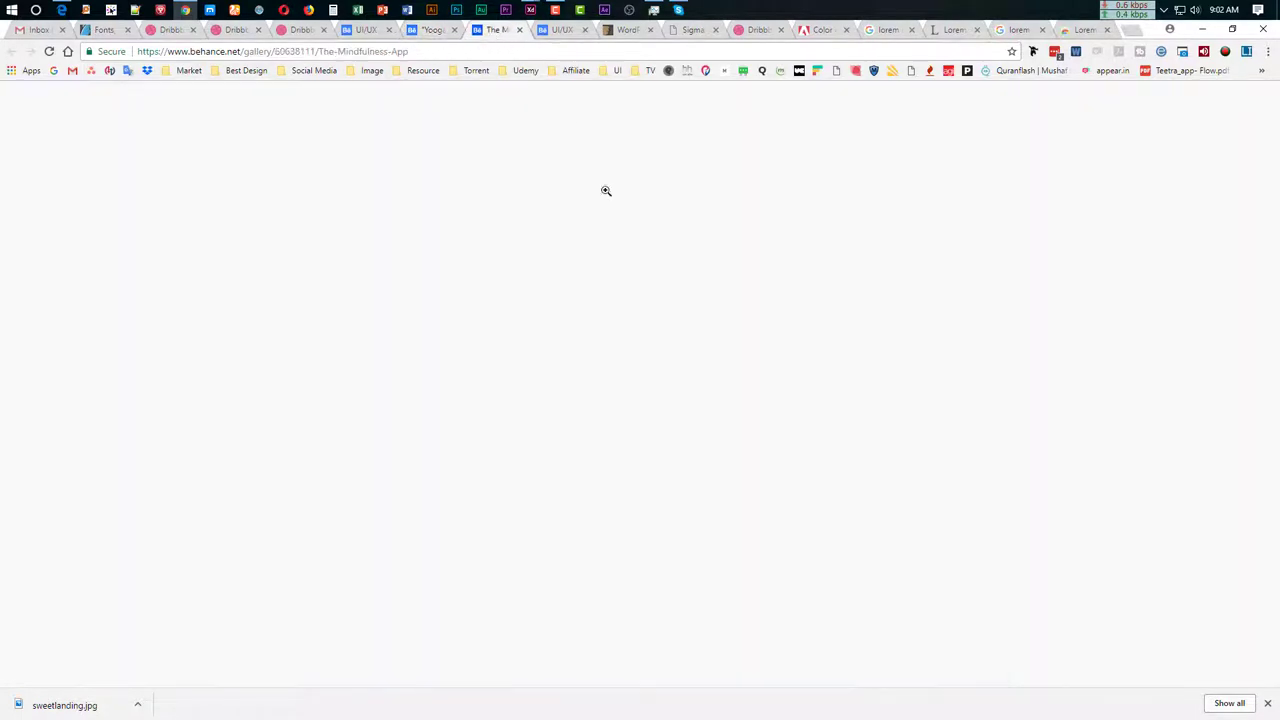
scroll(623, 306, "down", 2)
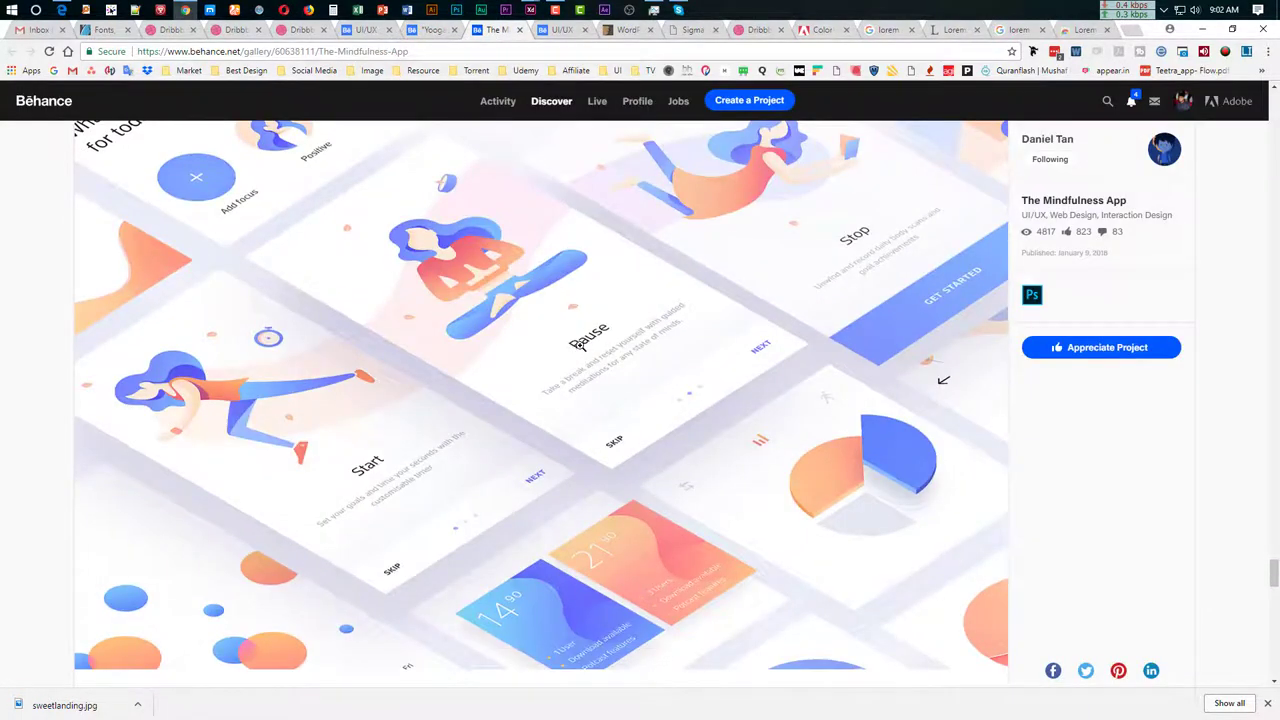
Return to Adobe XD and give the paragraph the Raleway Light weight and a grey #A1A1A1 fill
key("alt+Tab")
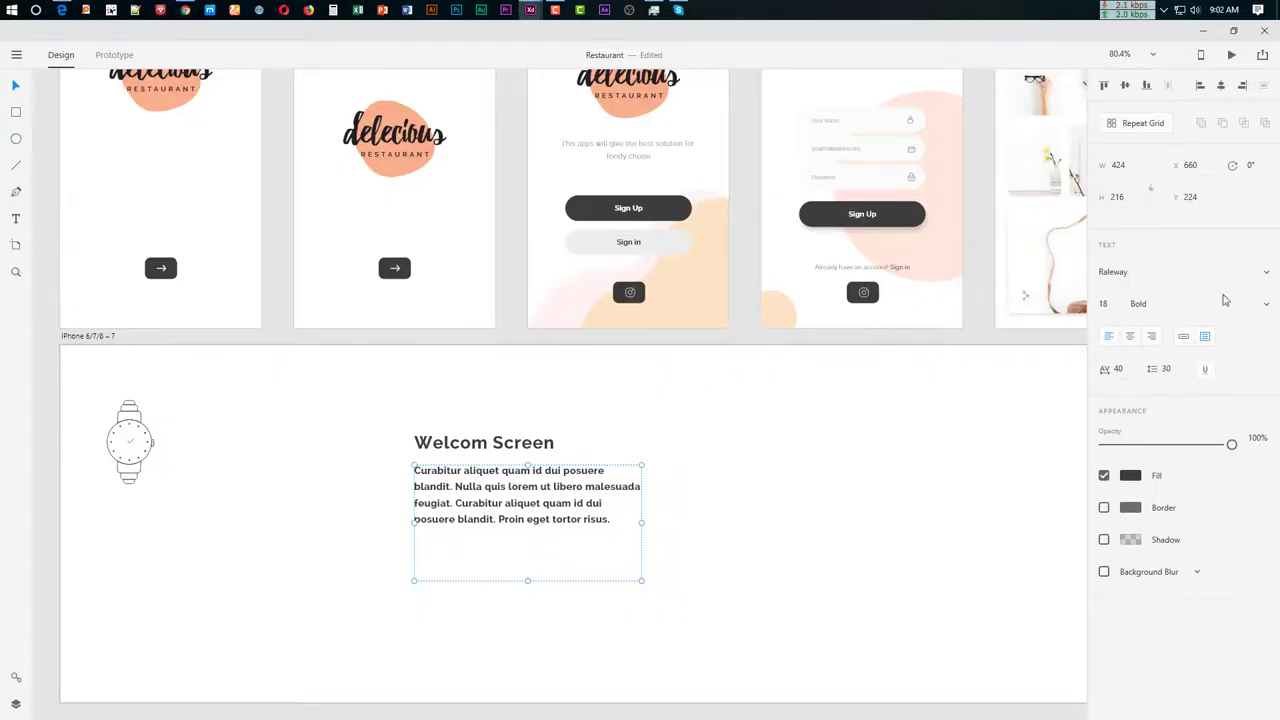
left_click(1267, 304)
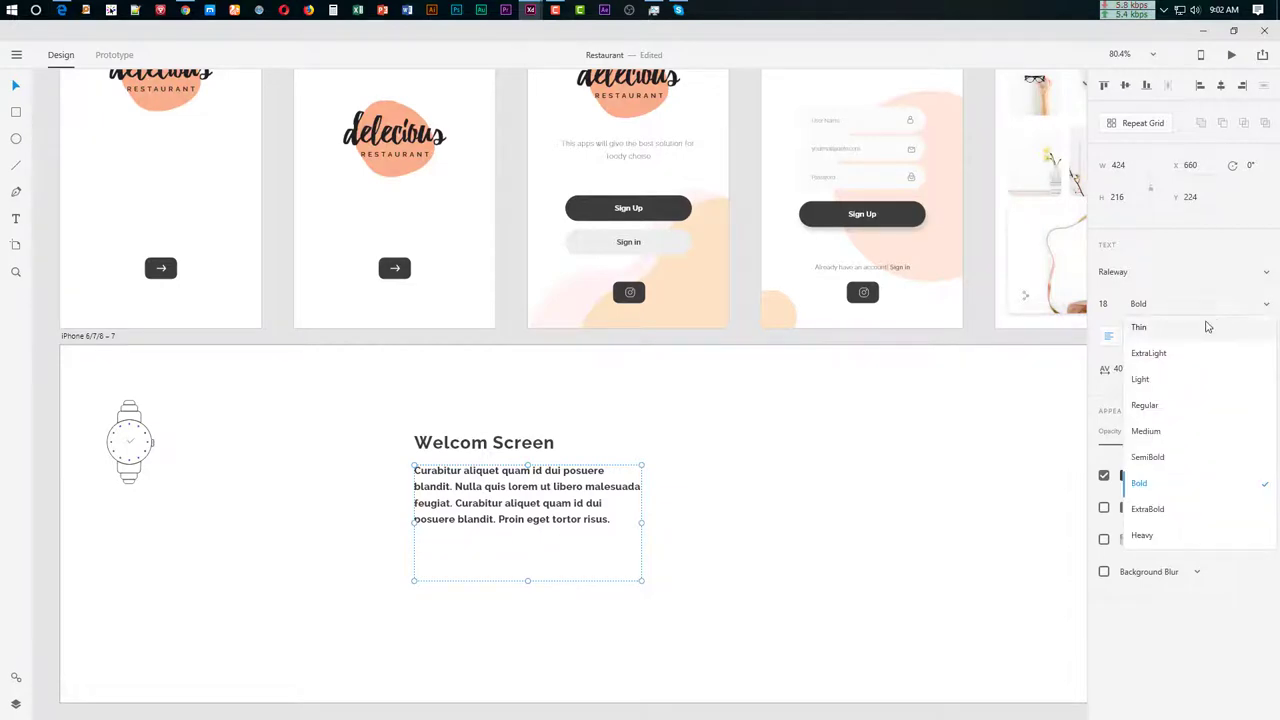
left_click(1171, 377)
left_click(578, 540)
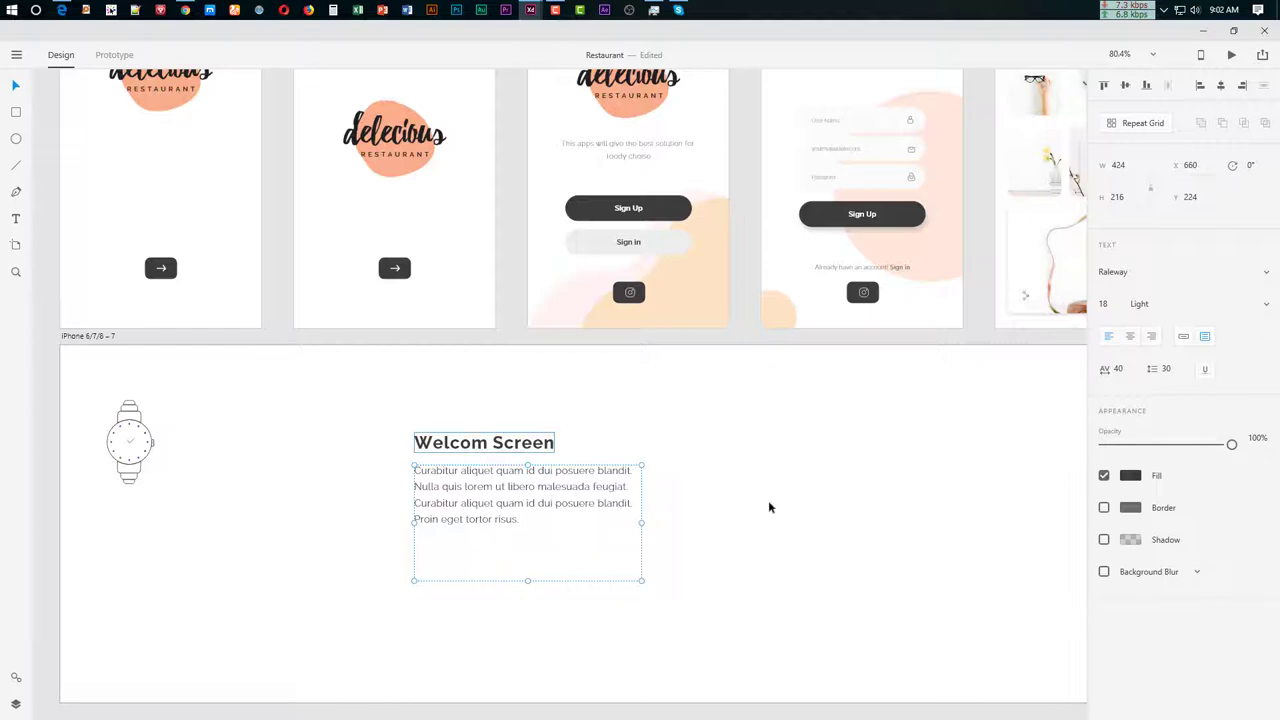
left_click(1130, 476)
left_click_drag(967, 434, 916, 417)
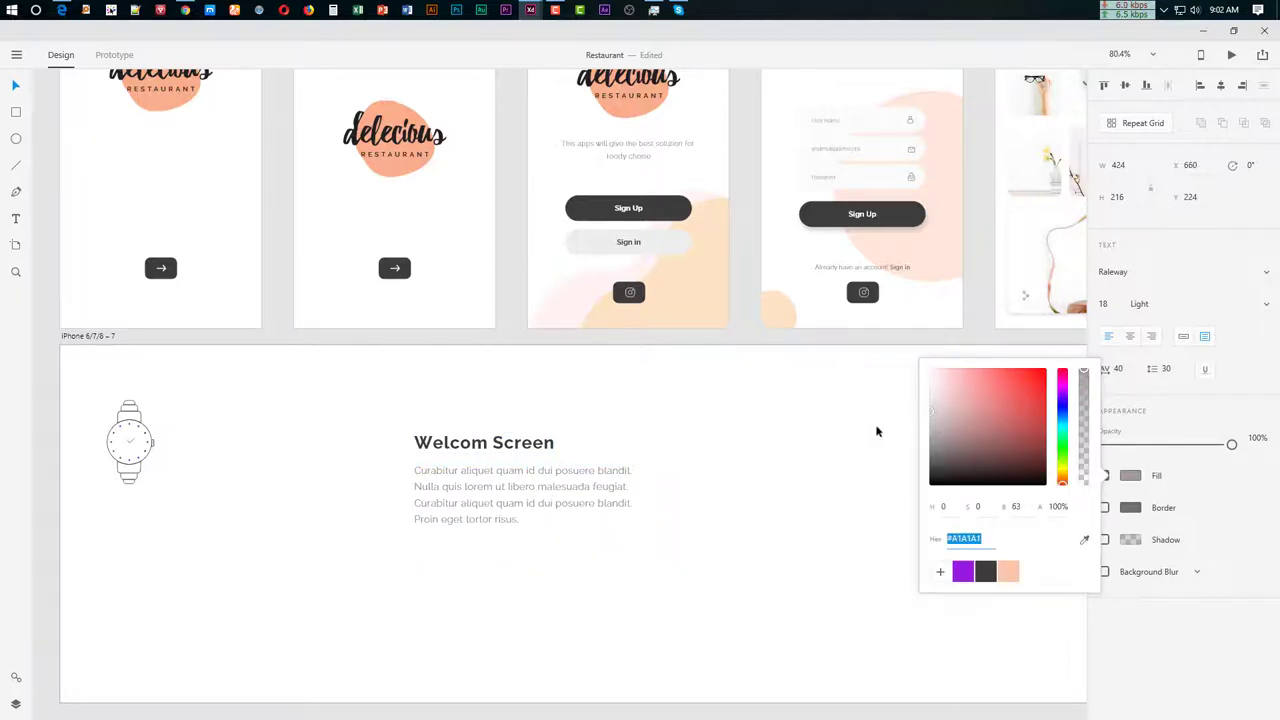
Widen the paragraph's text box to about 544 so its lines rewrap beneath the heading
left_click(619, 514)
left_click_drag(643, 522, 706, 517)
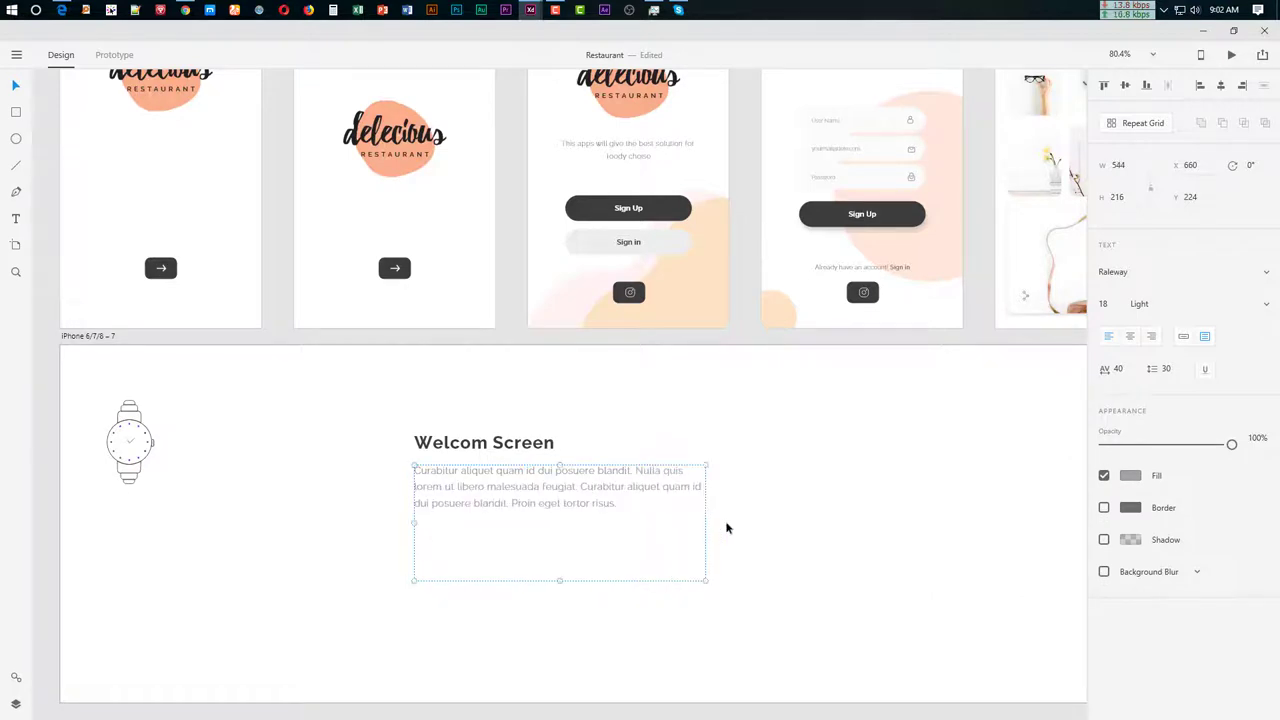
left_click(726, 526)
scroll(528, 443, "down", 1)
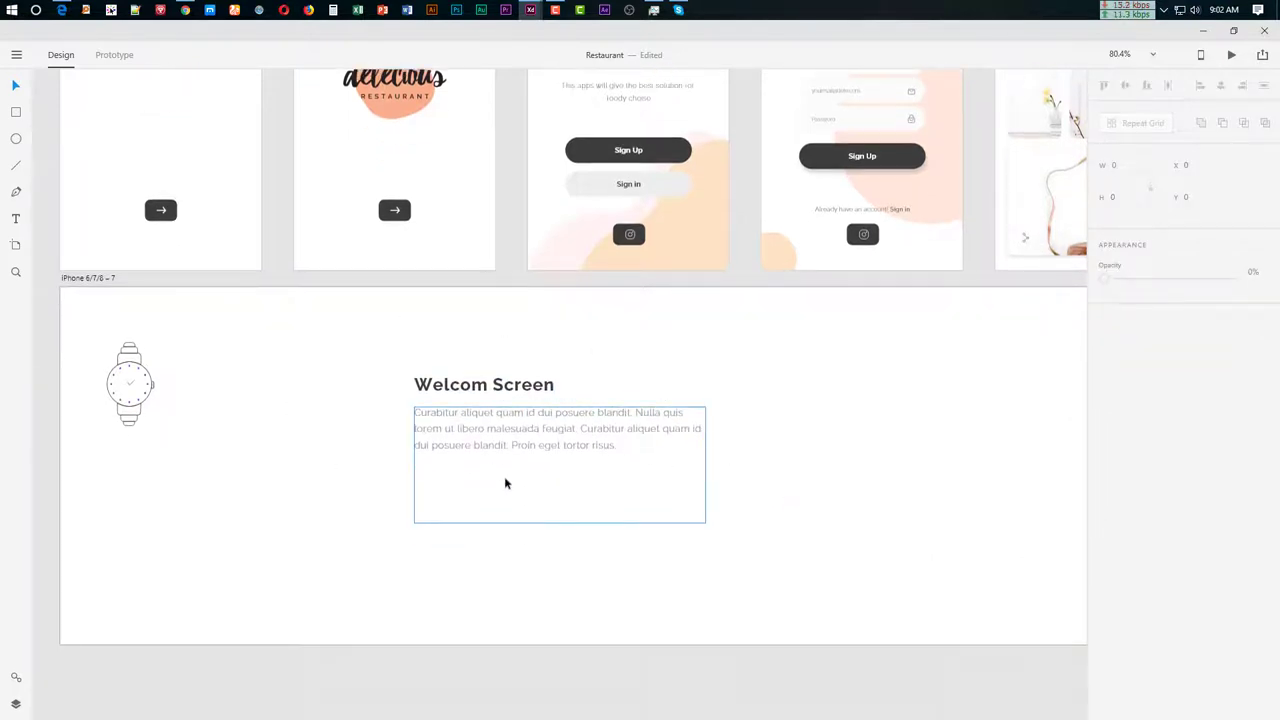
left_click(546, 433)
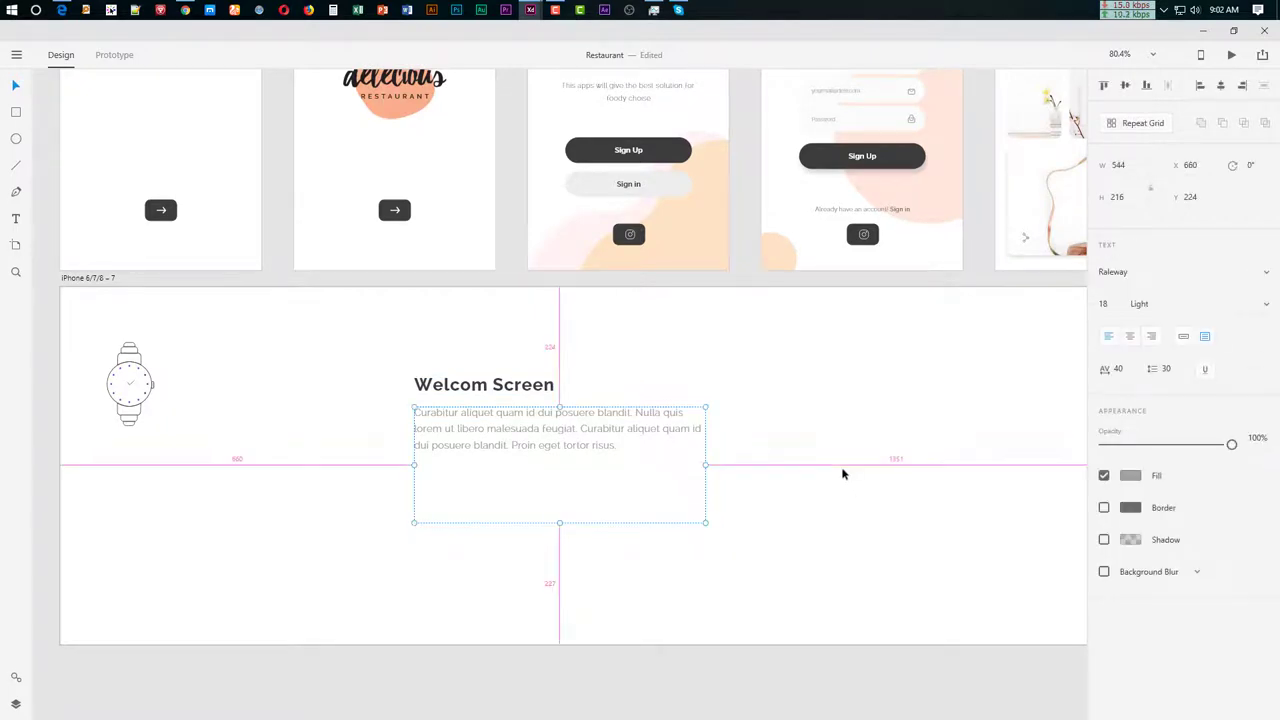
Switch between Chrome and Adobe XD to compare the heading and paragraph with the onboarding text of The Mindfulness App
key("alt+Tab")
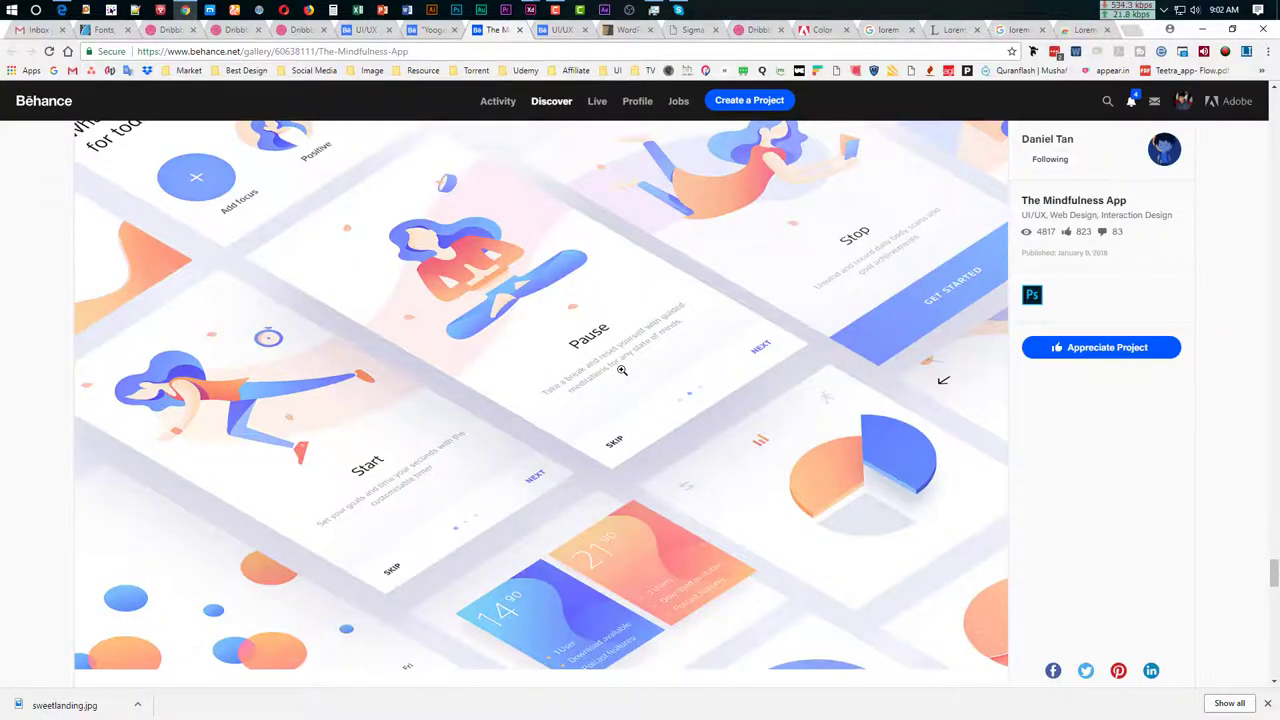
key("alt+Tab")
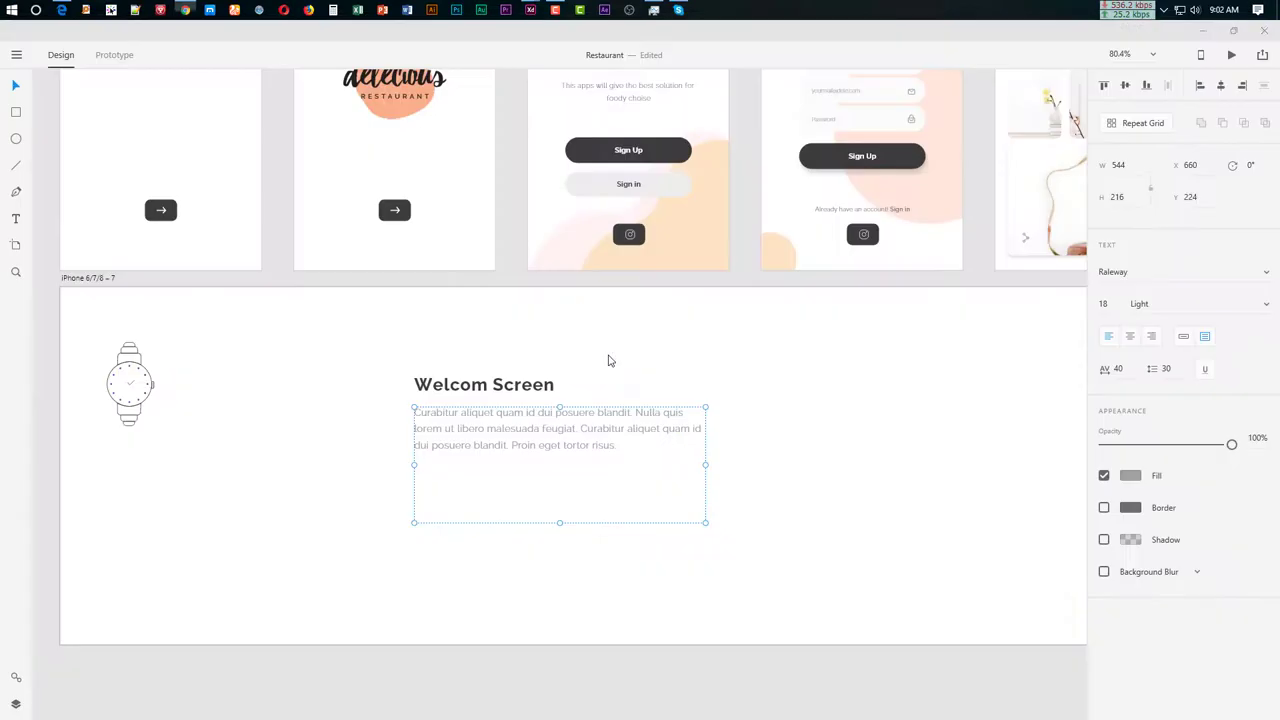
key("alt+Tab")
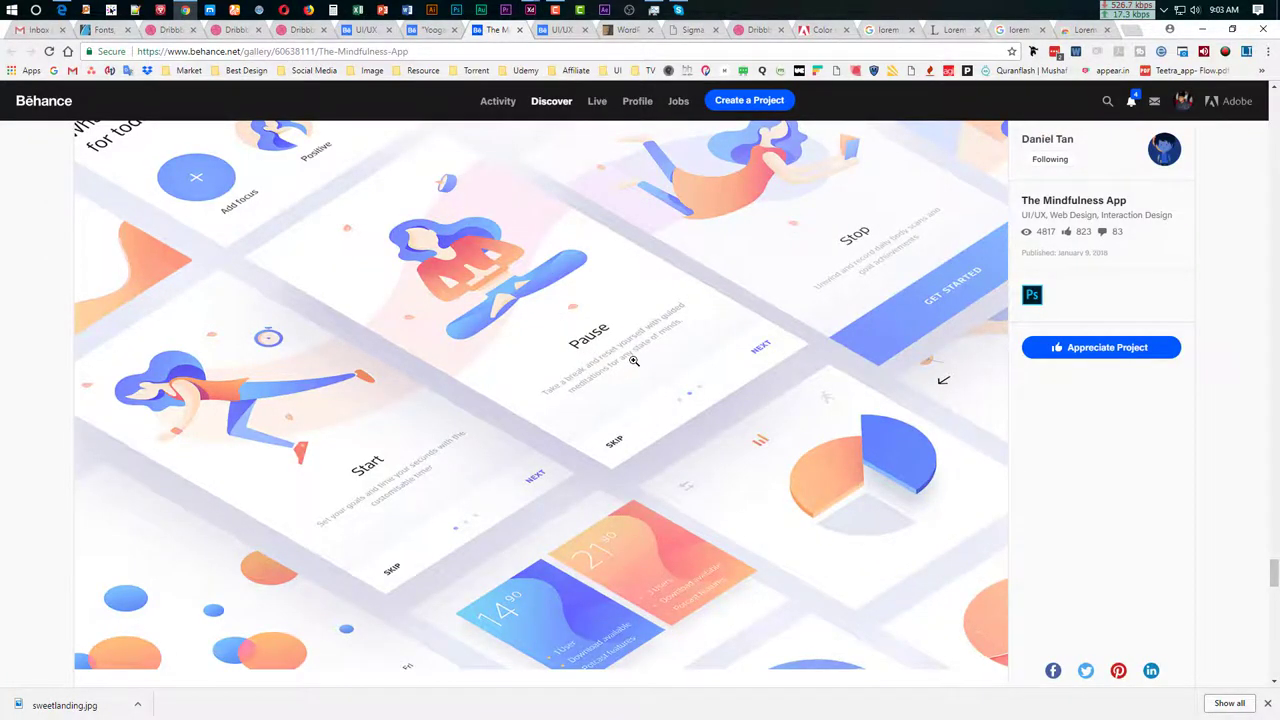
key("alt+Tab")
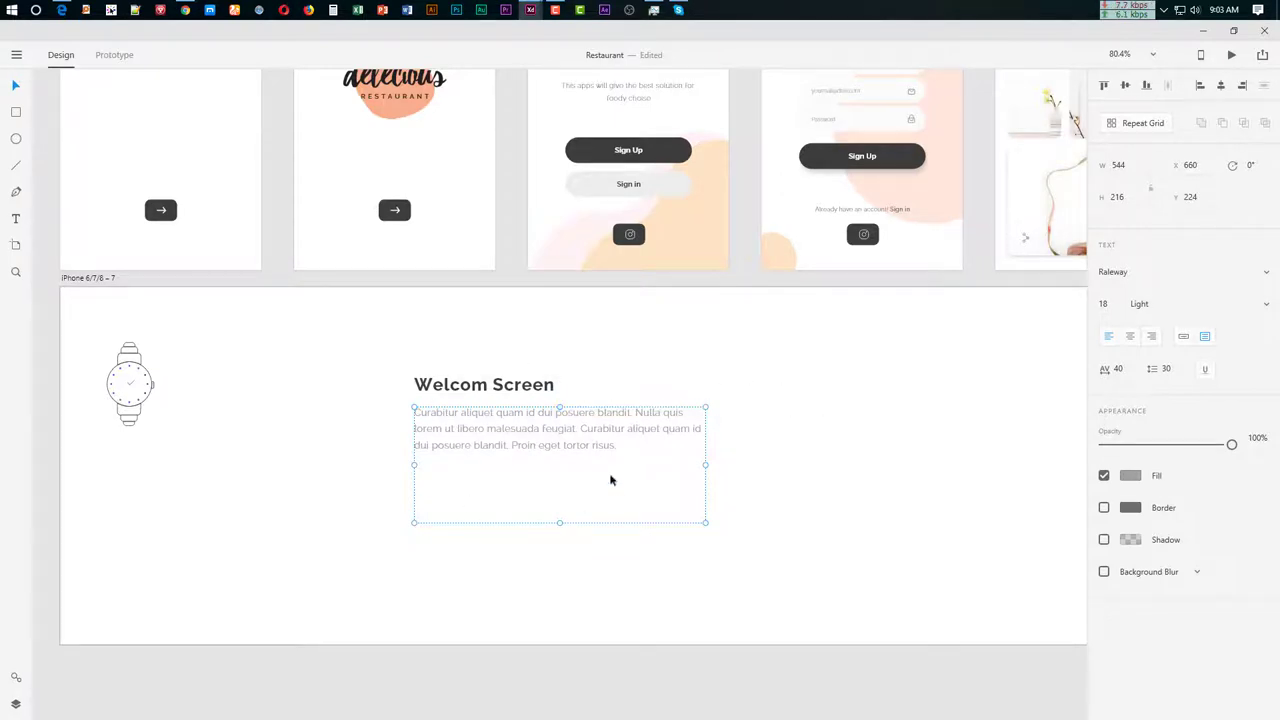
Centre-align the paragraph's text and centre the "Welcom Screen" heading horizontally above it
scroll(574, 503, "up", 1)
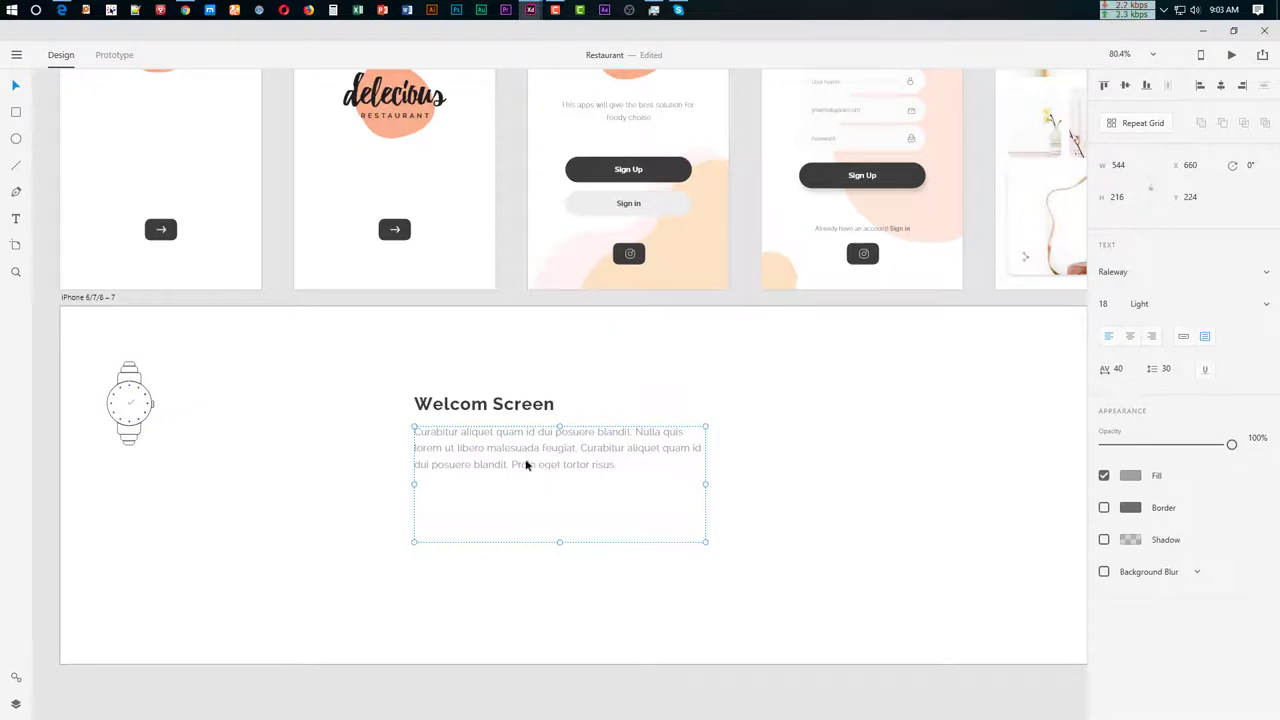
key("alt")
left_click(1131, 338)
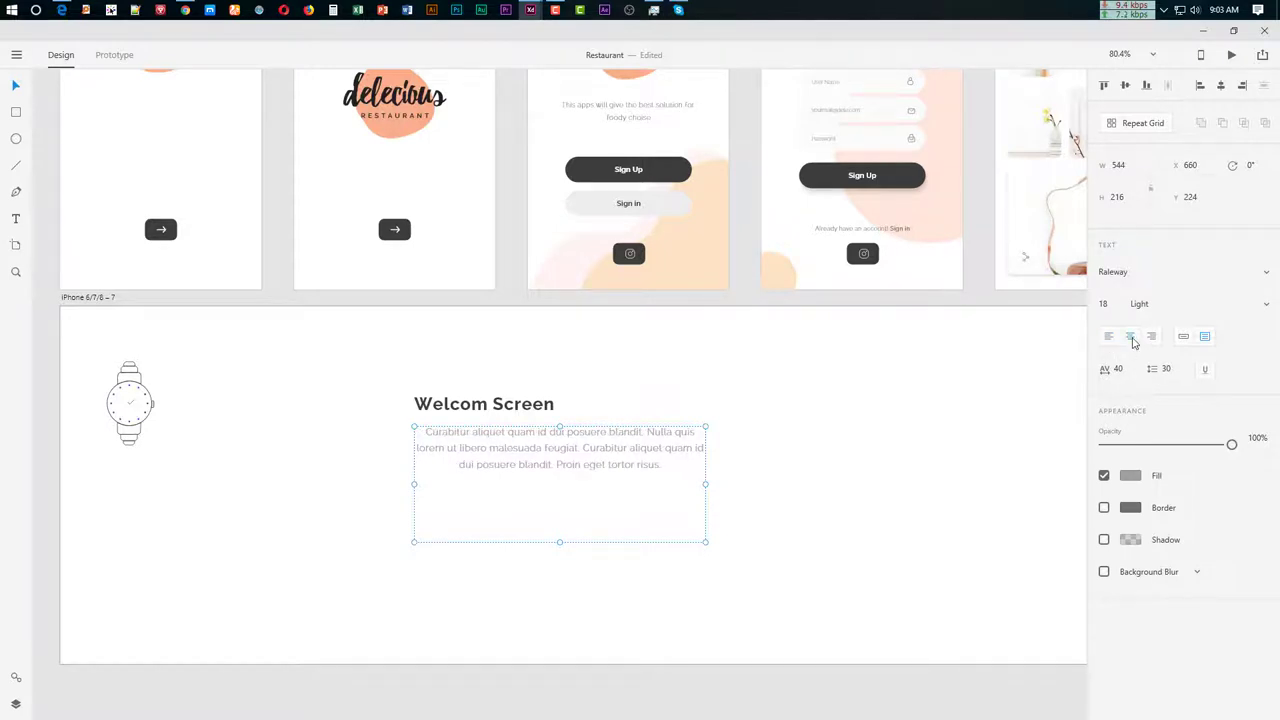
left_click_drag(471, 371, 603, 491)
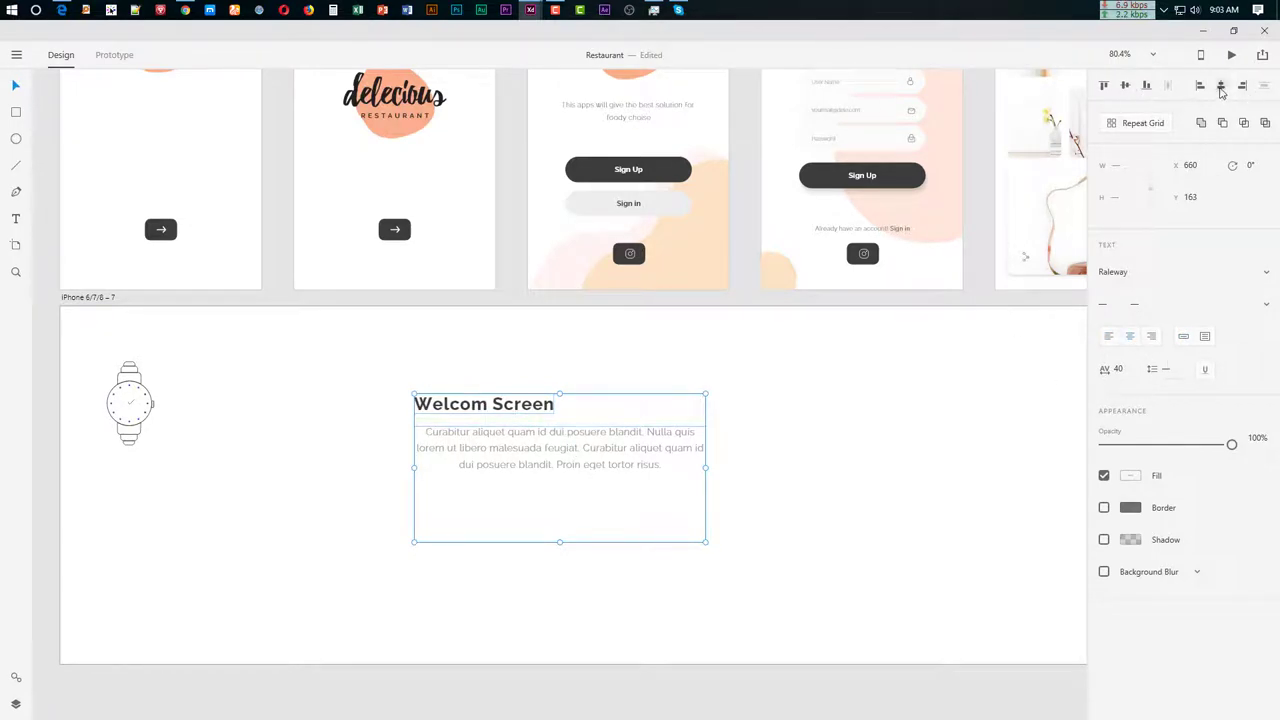
left_click(1220, 85)
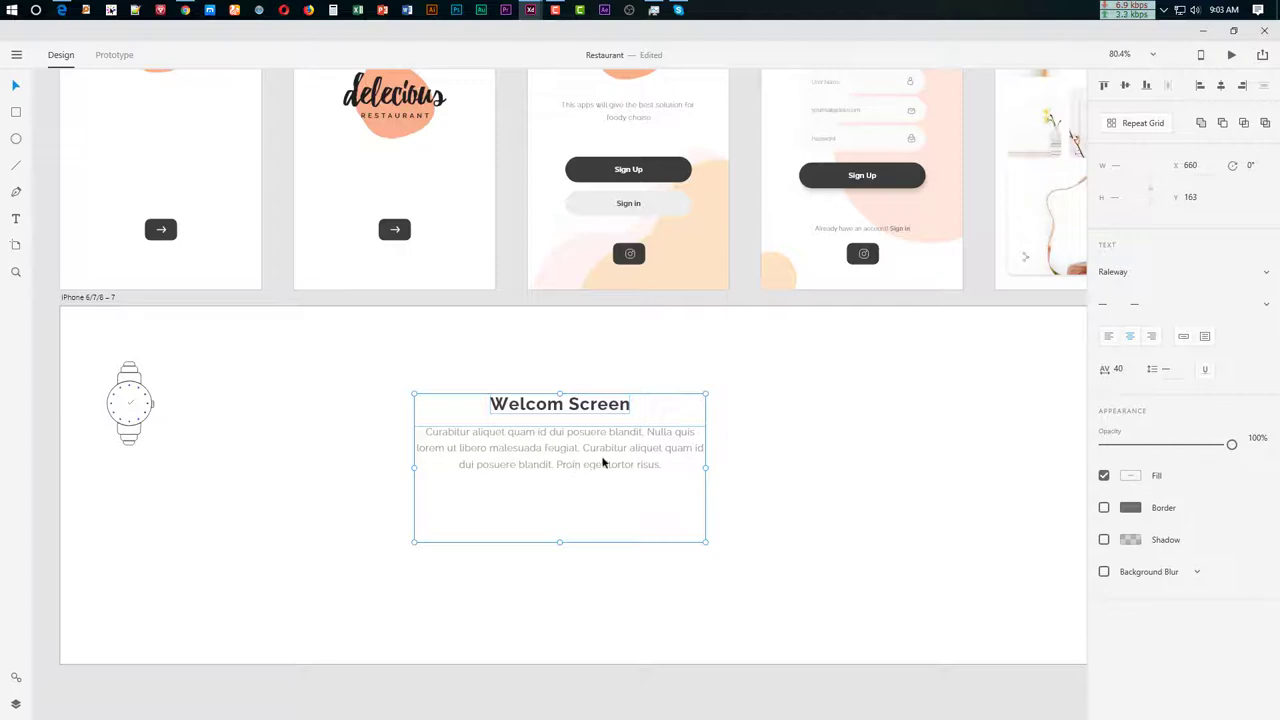
Duplicate the centred heading and paragraph, and space the two blocks side by side at about X 319 and X 963
left_click_drag(603, 457, 351, 443)
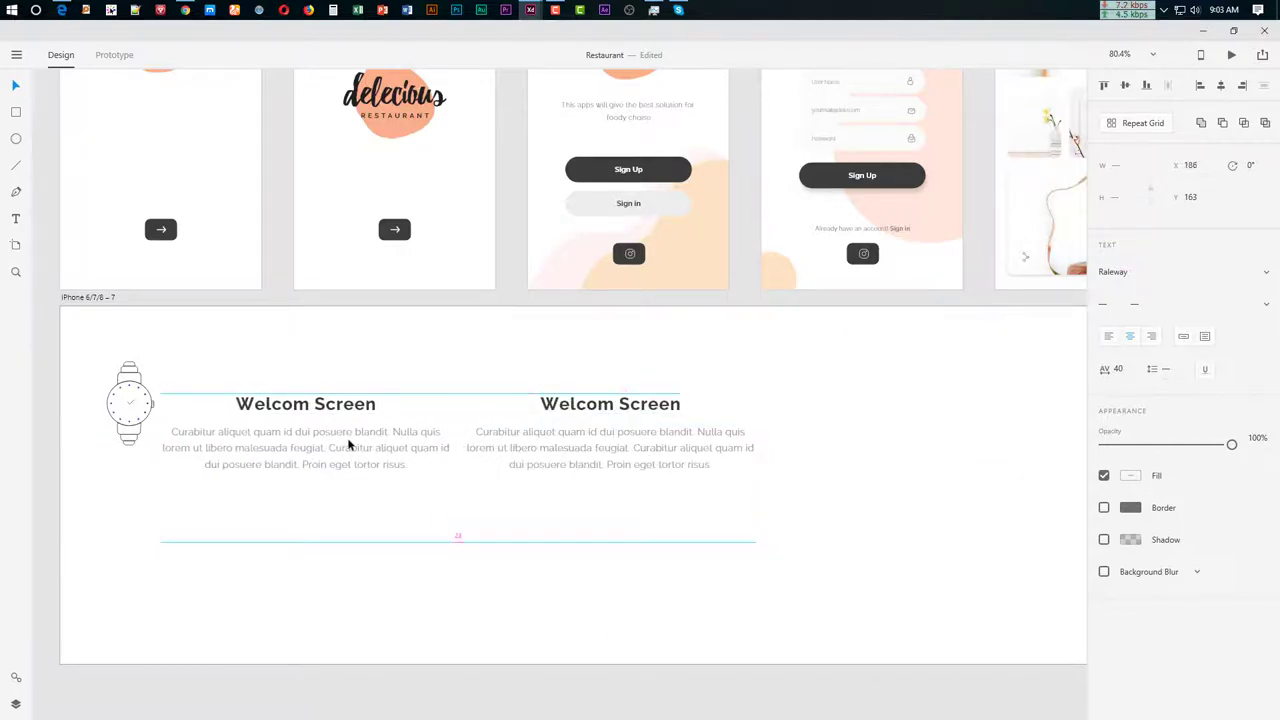
left_click_drag(772, 574, 393, 450)
key("shift+c")
left_click(469, 577)
left_click(434, 449)
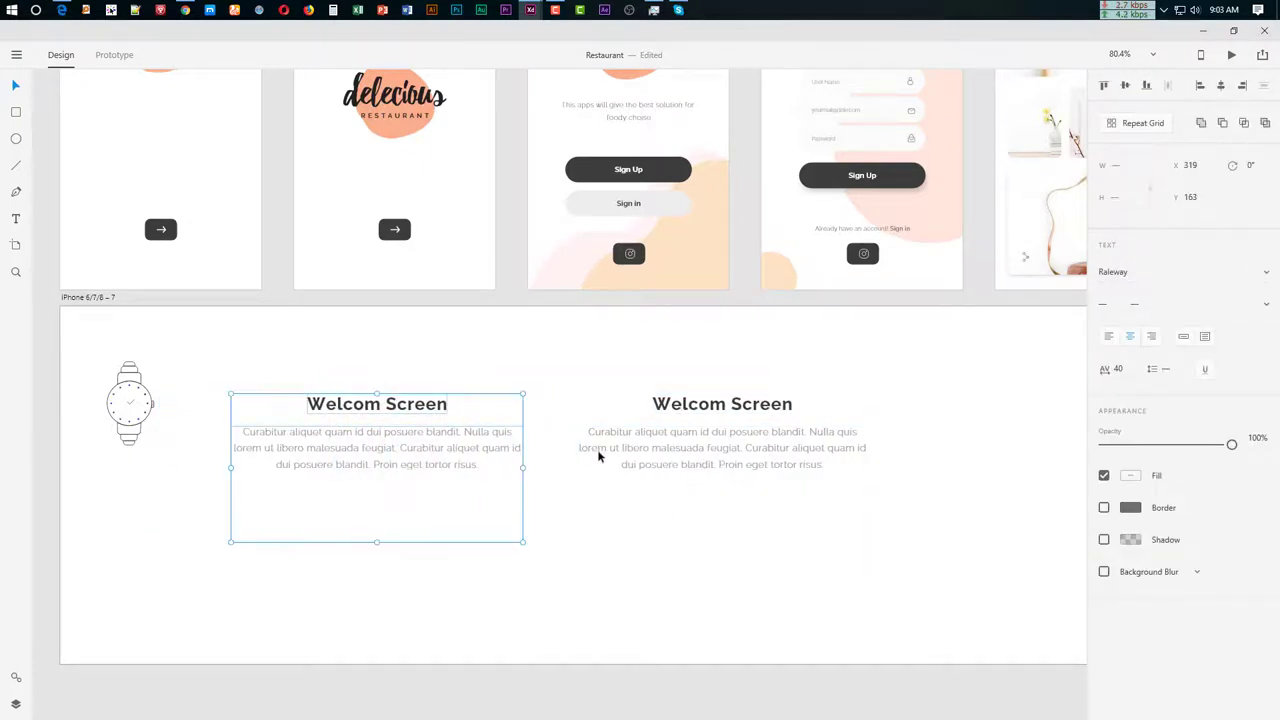
Left-align the paragraph text of the block beside the watch icon and align its heading to the same left edge
left_click(1109, 337)
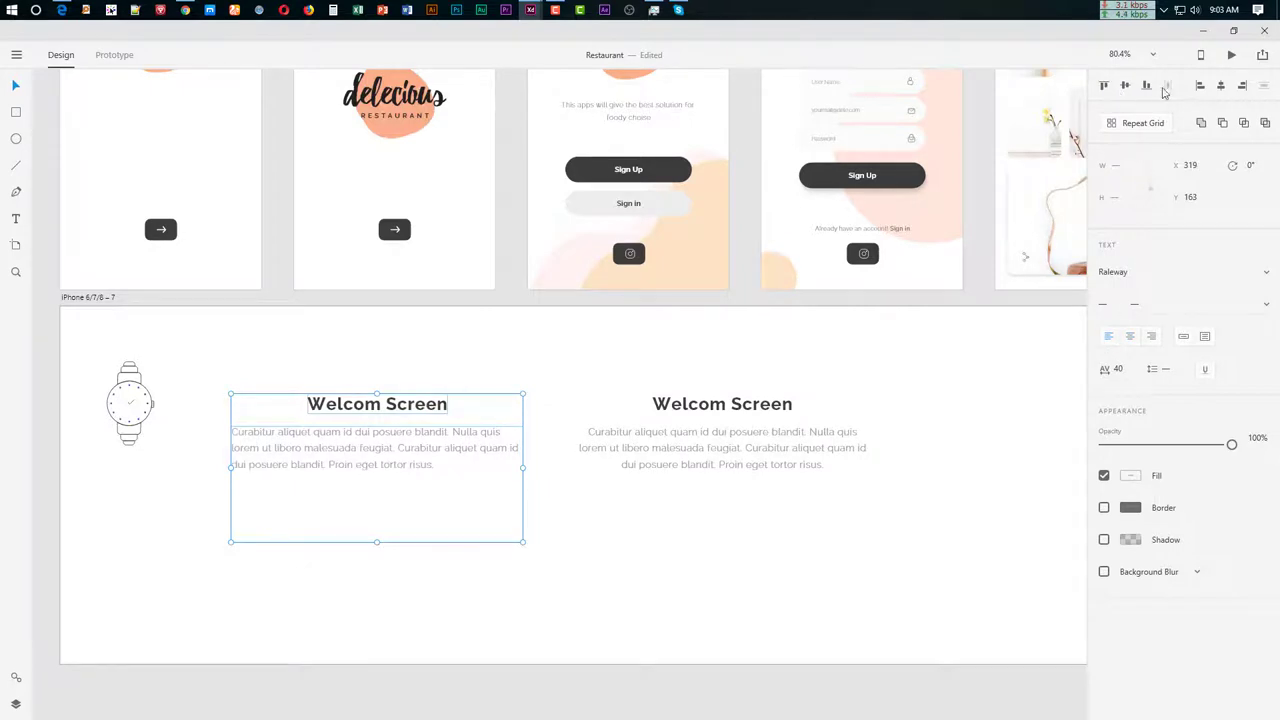
left_click(1200, 86)
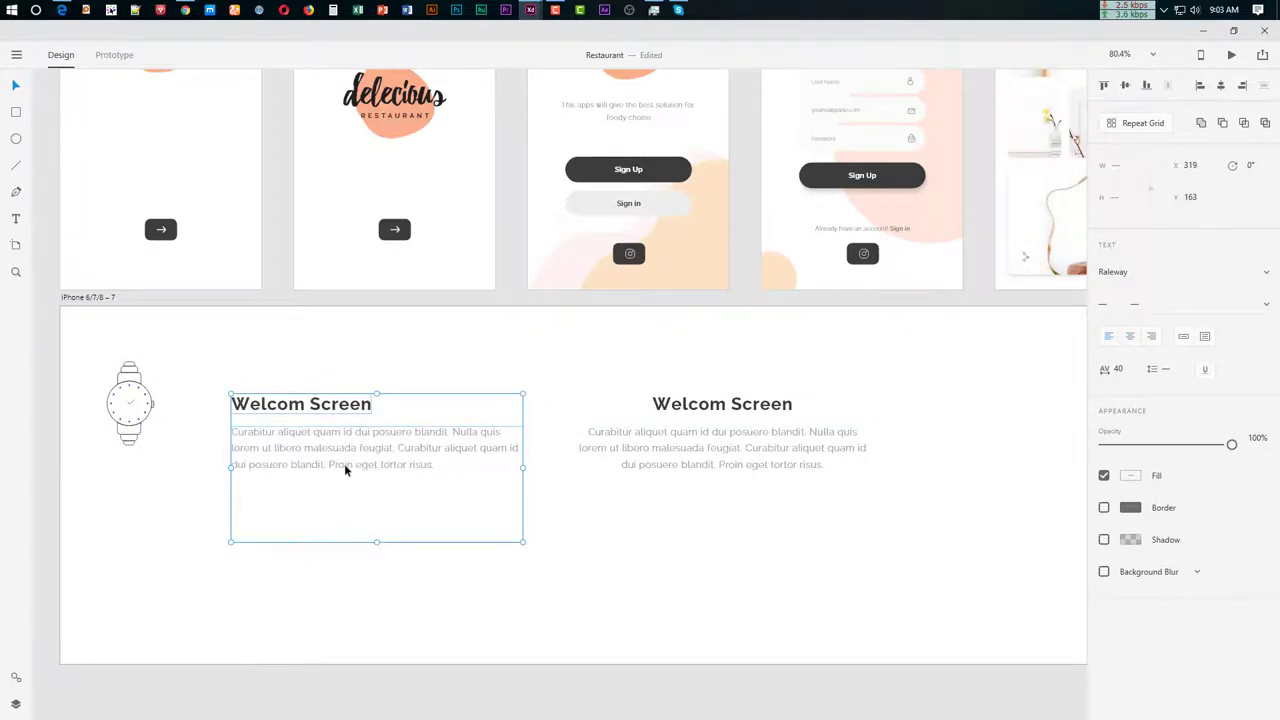
left_click(521, 619)
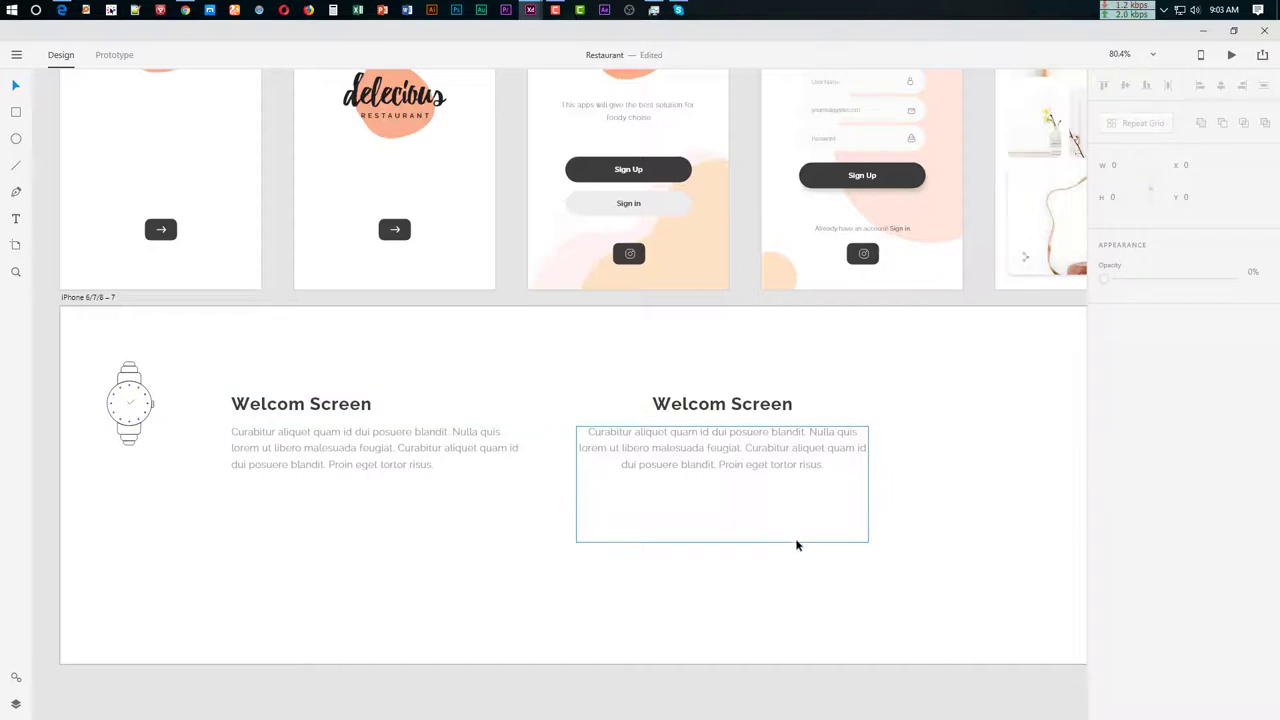
Duplicate the centred heading and paragraph block as a third column at about X 1636
left_click(737, 449)
scroll(826, 466, "right", 3)
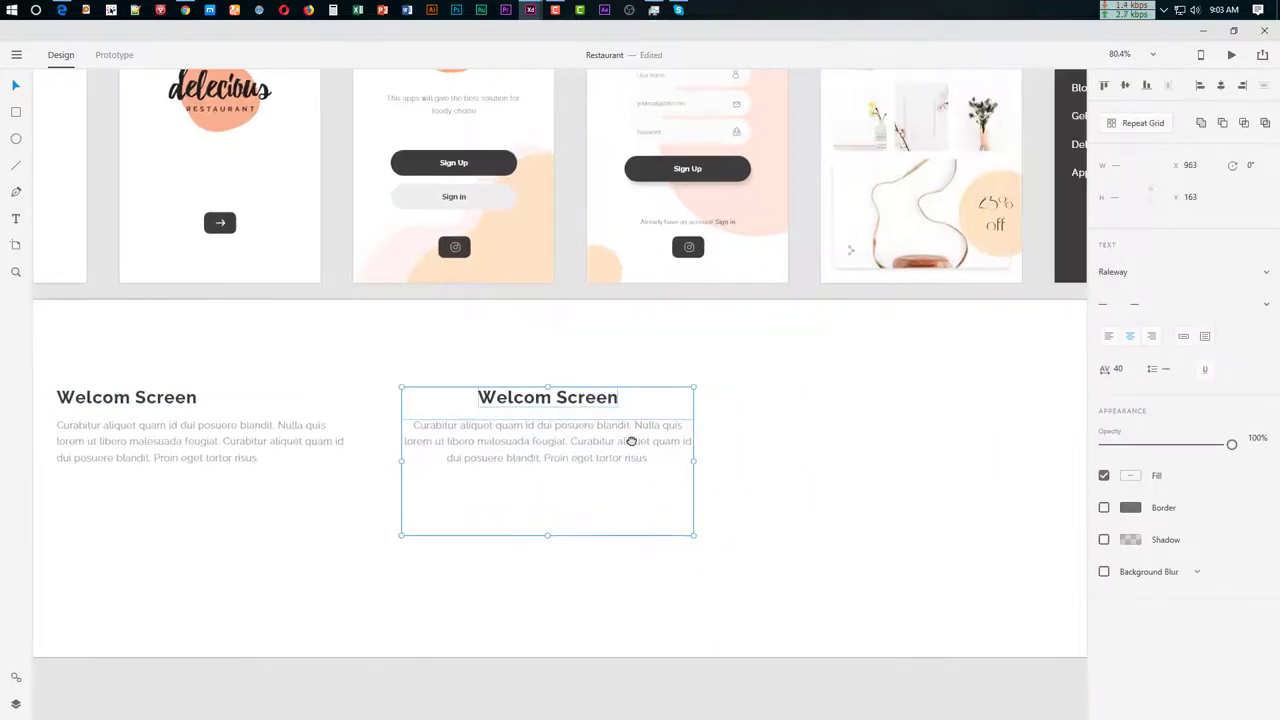
left_click_drag(631, 441, 960, 442)
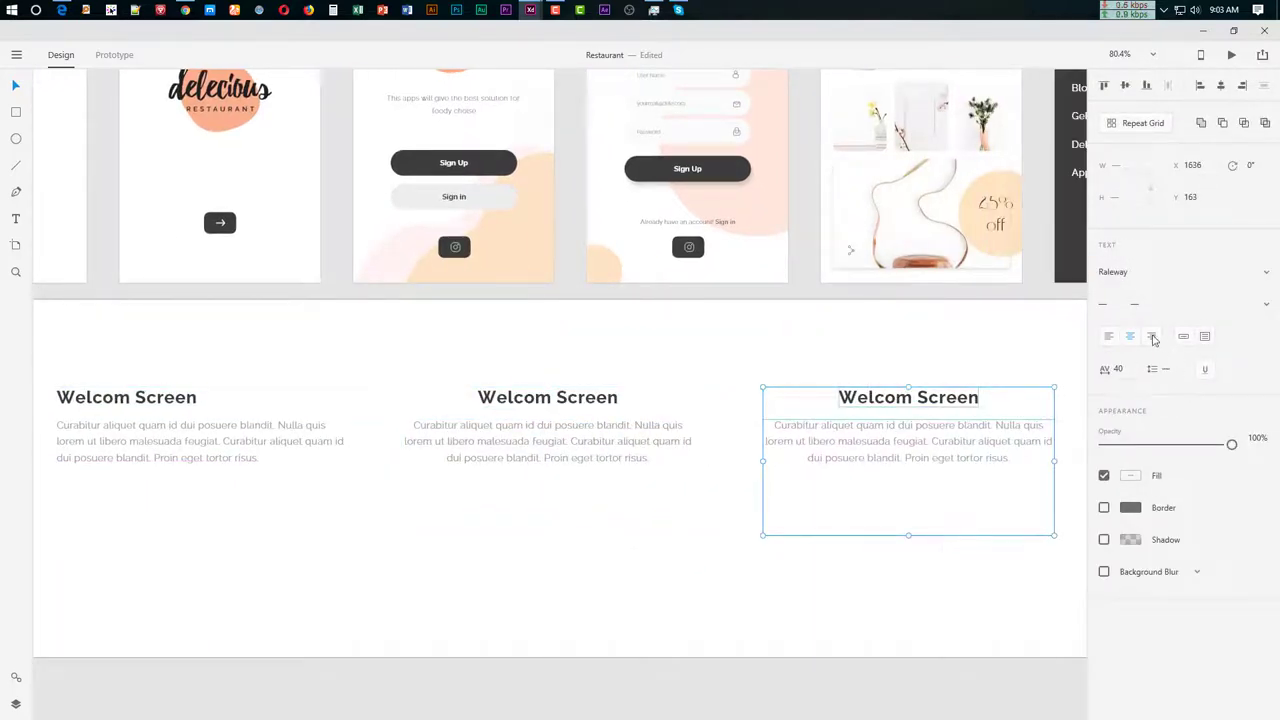
Right-align the third column's paragraph text and line up its heading with the same right edge
left_click(1152, 337)
left_click(1242, 85)
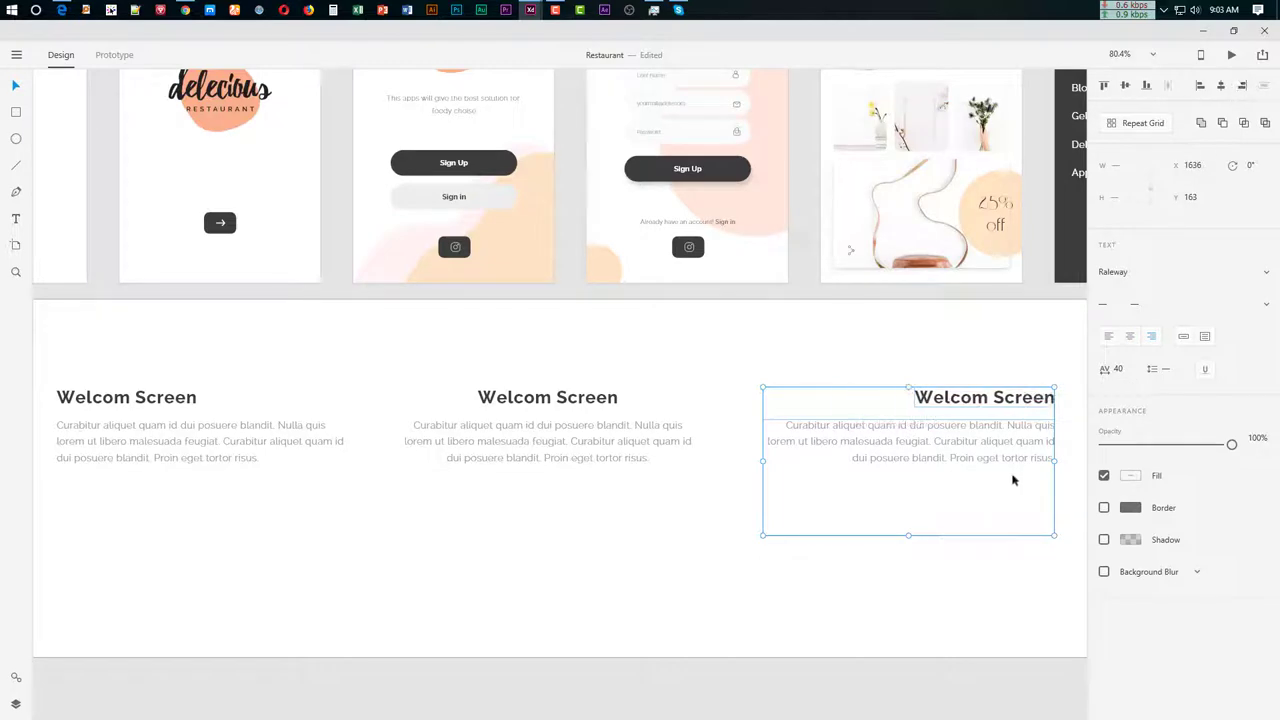
scroll(1012, 480, "right", 2)
scroll(1012, 480, "down", 2)
left_click(763, 568)
key("ctrl+0")
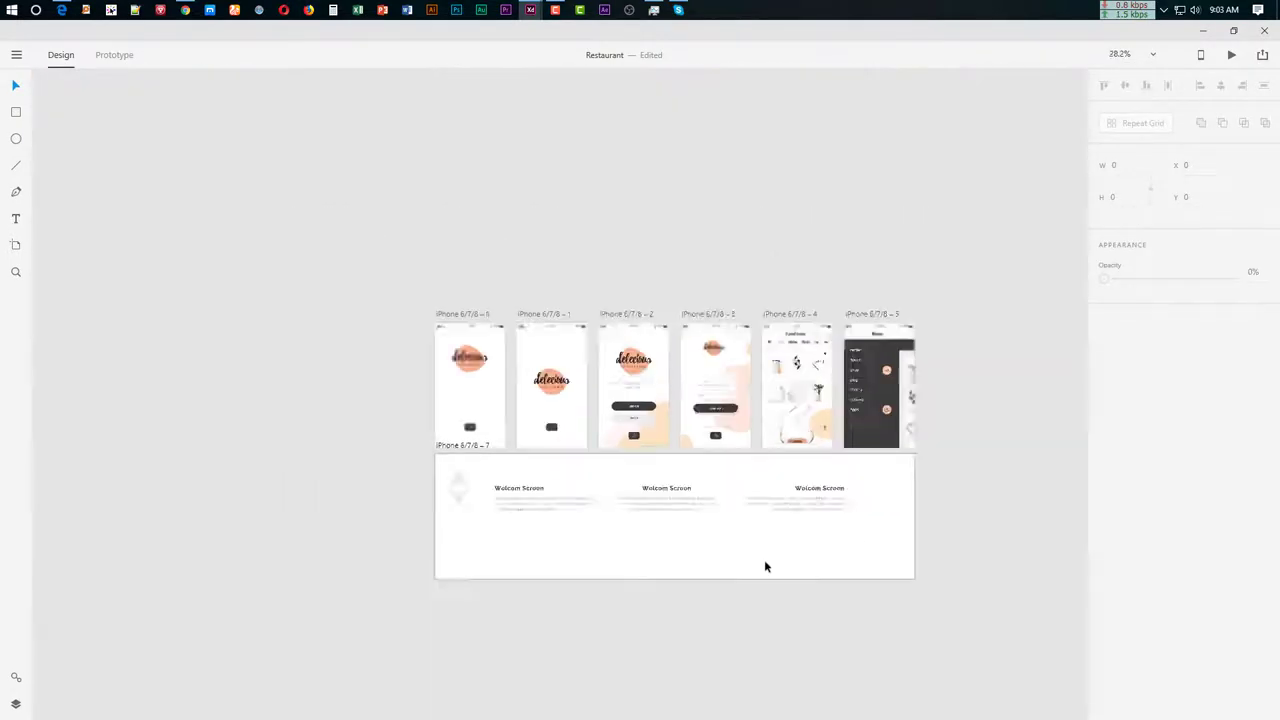
Set the character spacing of the right-aligned paragraph to 0
scroll(764, 567, "up", 3)
left_click(829, 397)
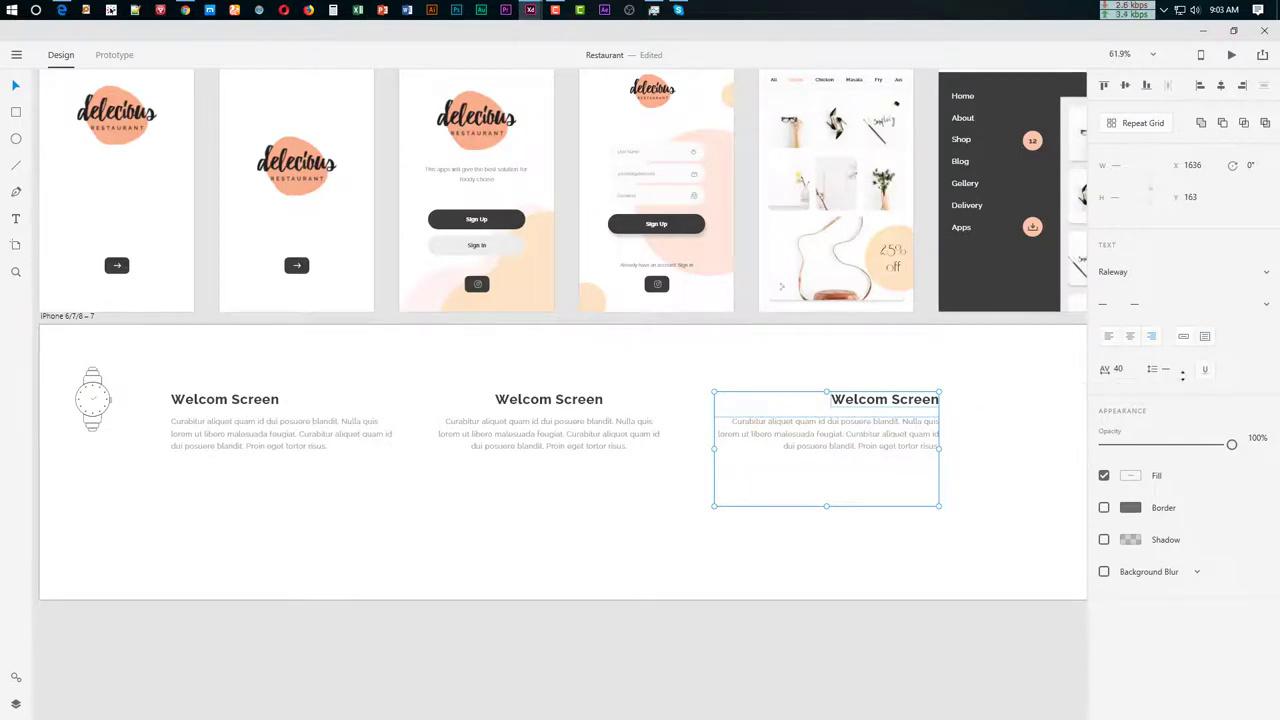
double_click(888, 434)
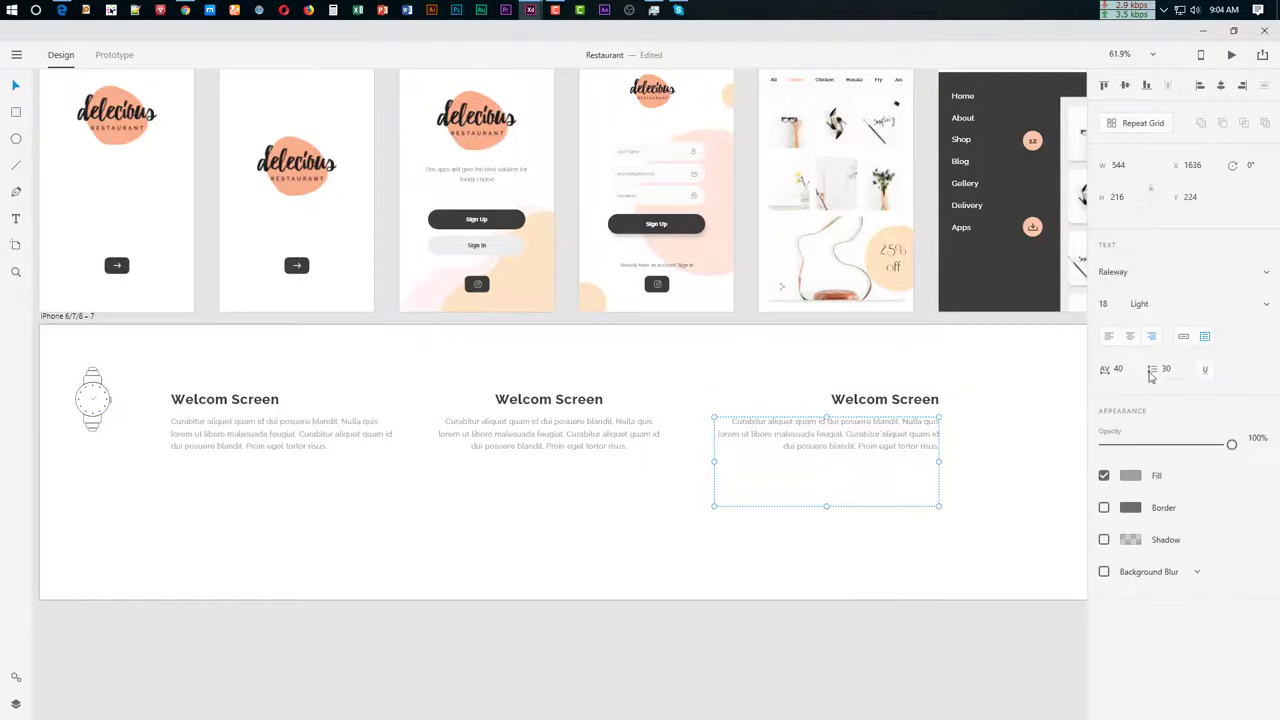
left_click(1131, 372)
key("ctrl+a")
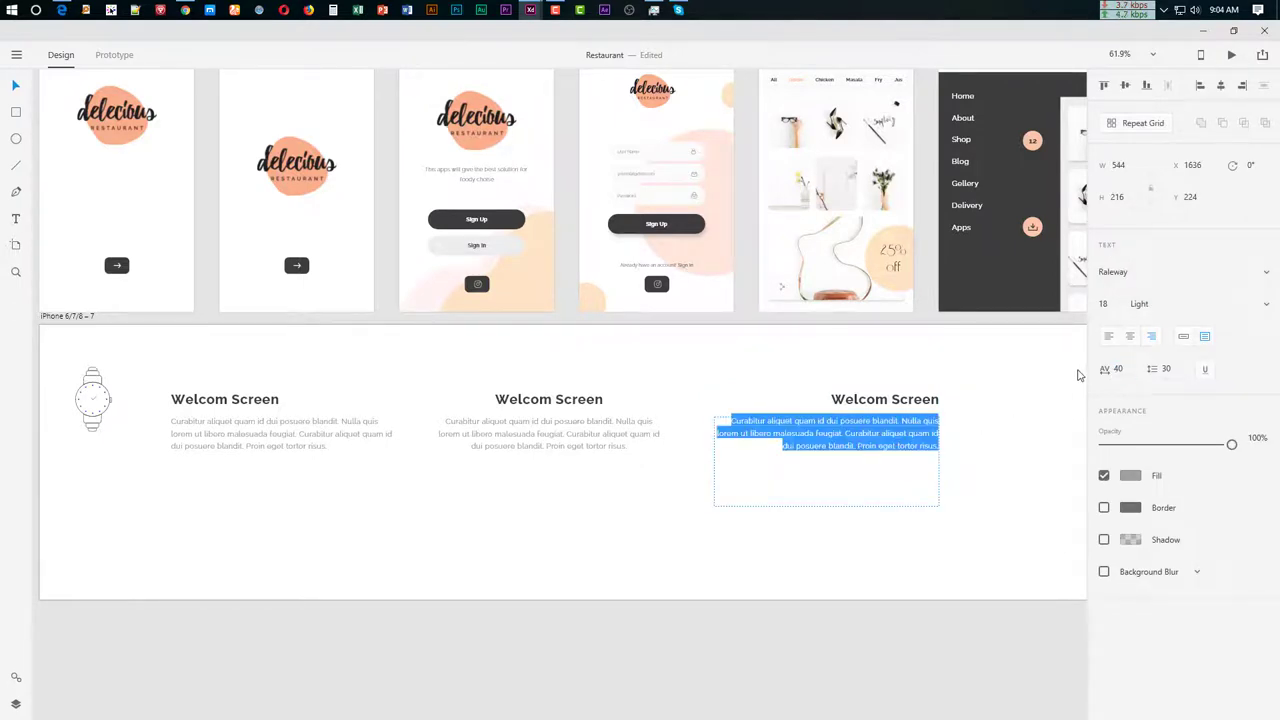
left_click(1118, 370)
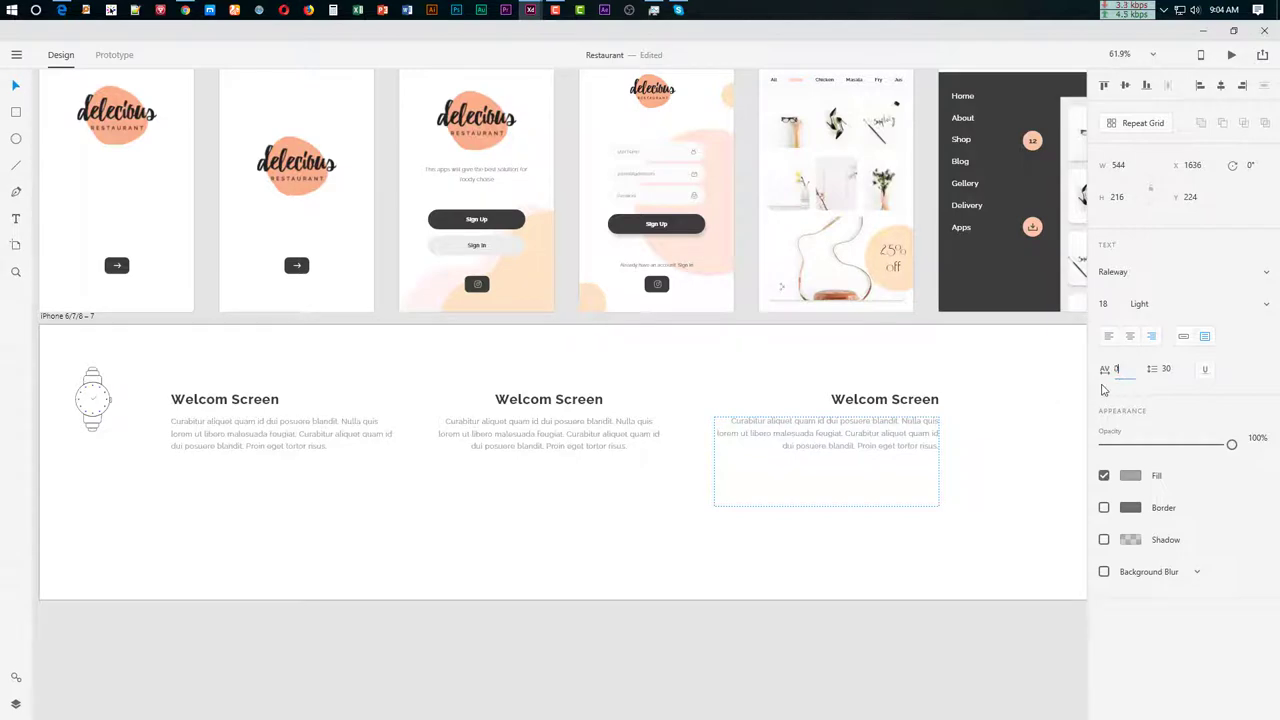
key("Return")
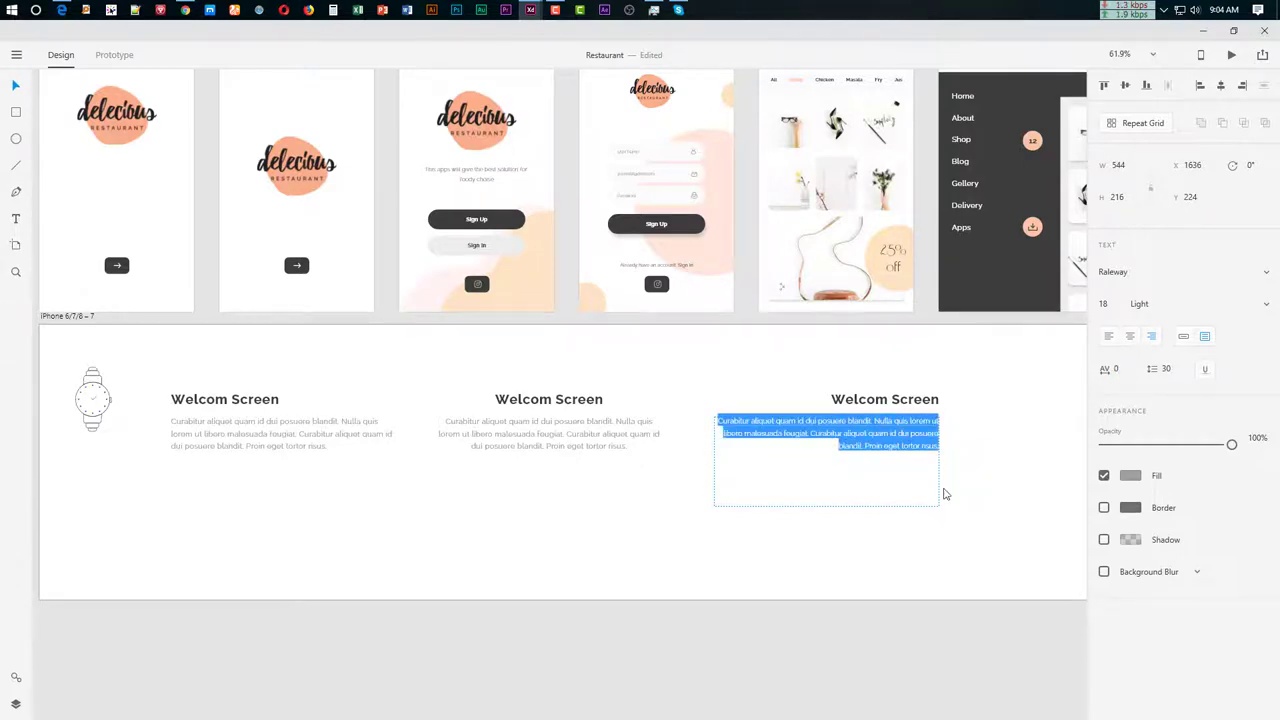
Compare the right-aligned paragraph with the centred one, and set its character spacing back to 40
scroll(897, 457, "up", 3)
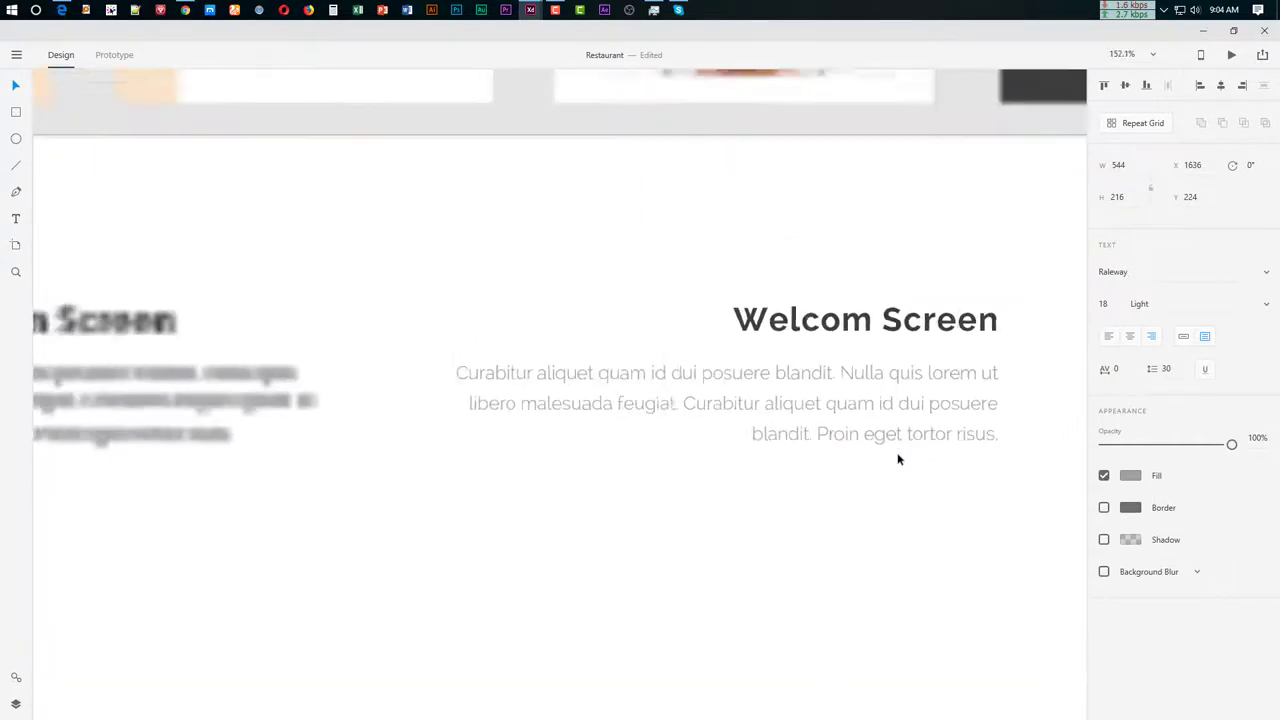
scroll(897, 459, "down", 1)
scroll(857, 440, "down", 2)
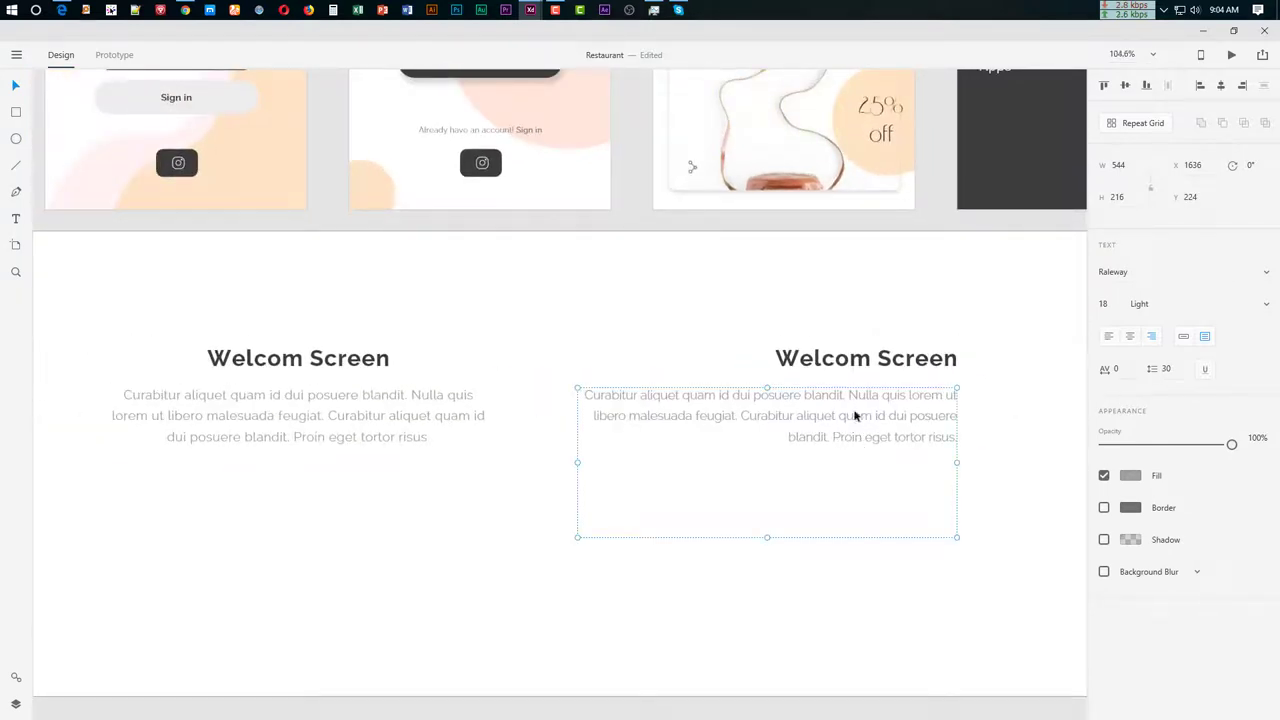
left_click(232, 420)
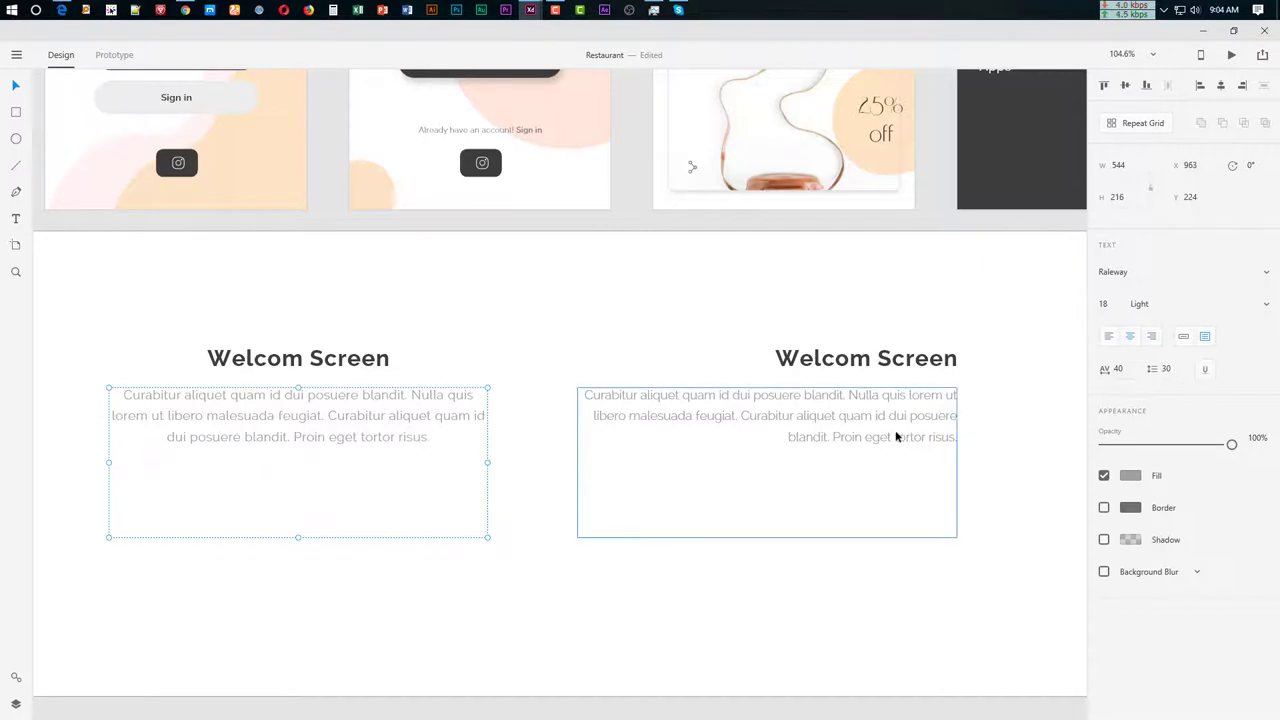
left_click(826, 416)
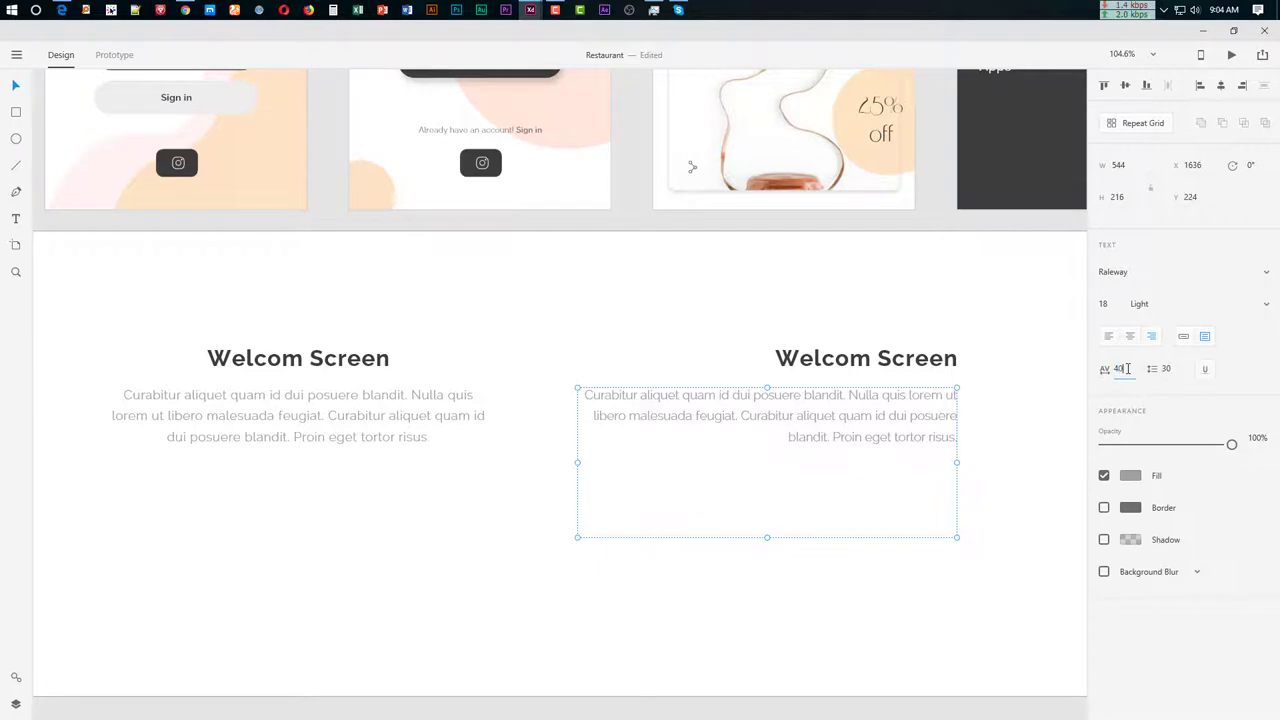
key("Return")
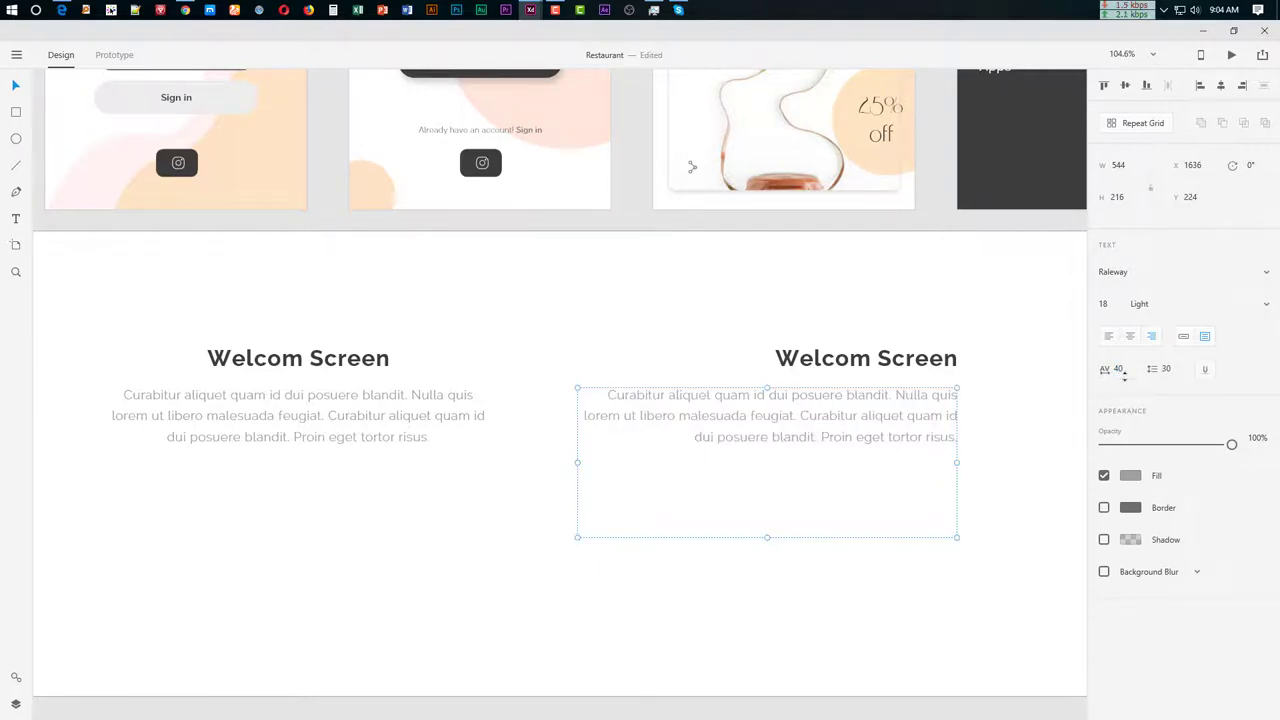
Try underlining the right-aligned paragraph, remove the underline, and set the font weight to Regular
left_click(1206, 370)
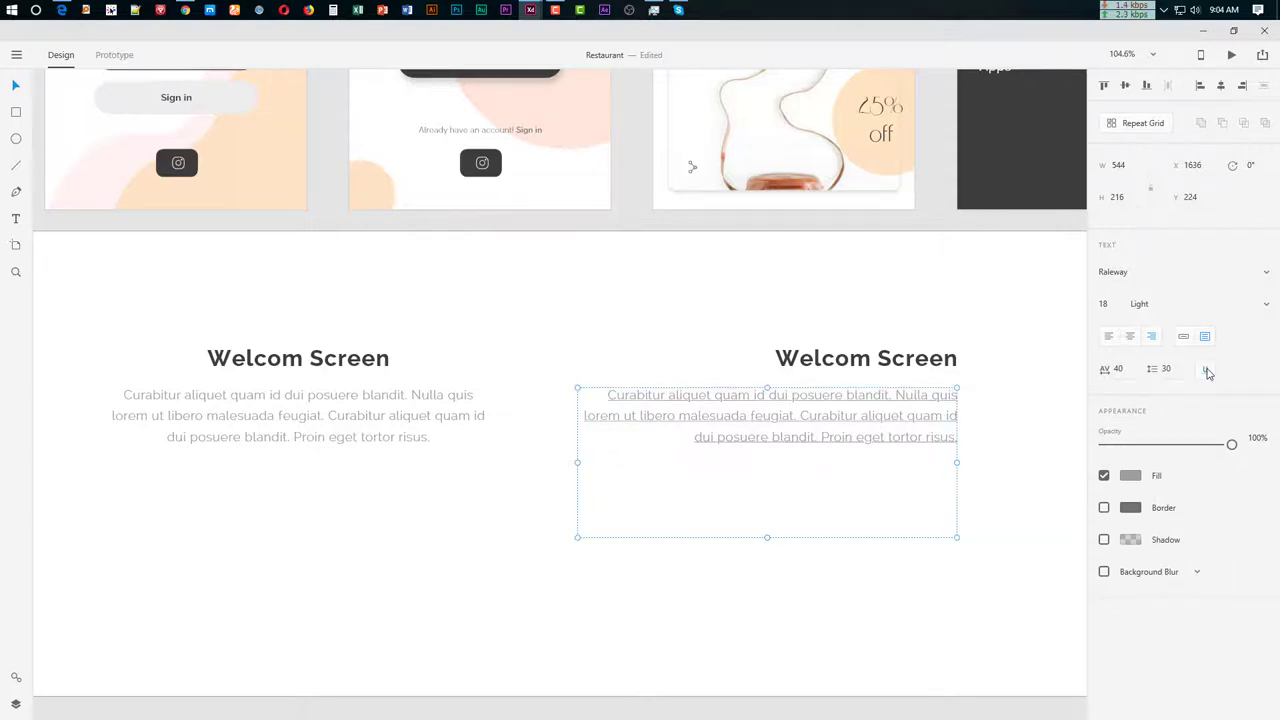
left_click(1206, 370)
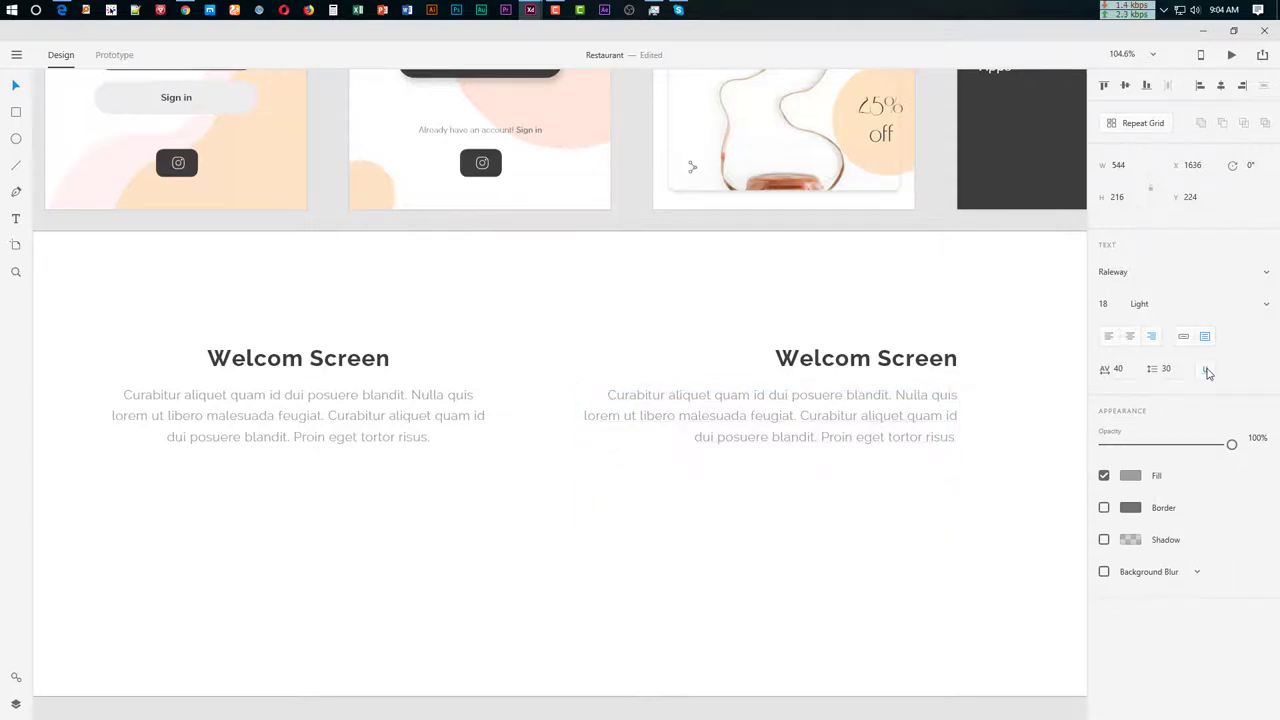
left_click(1266, 305)
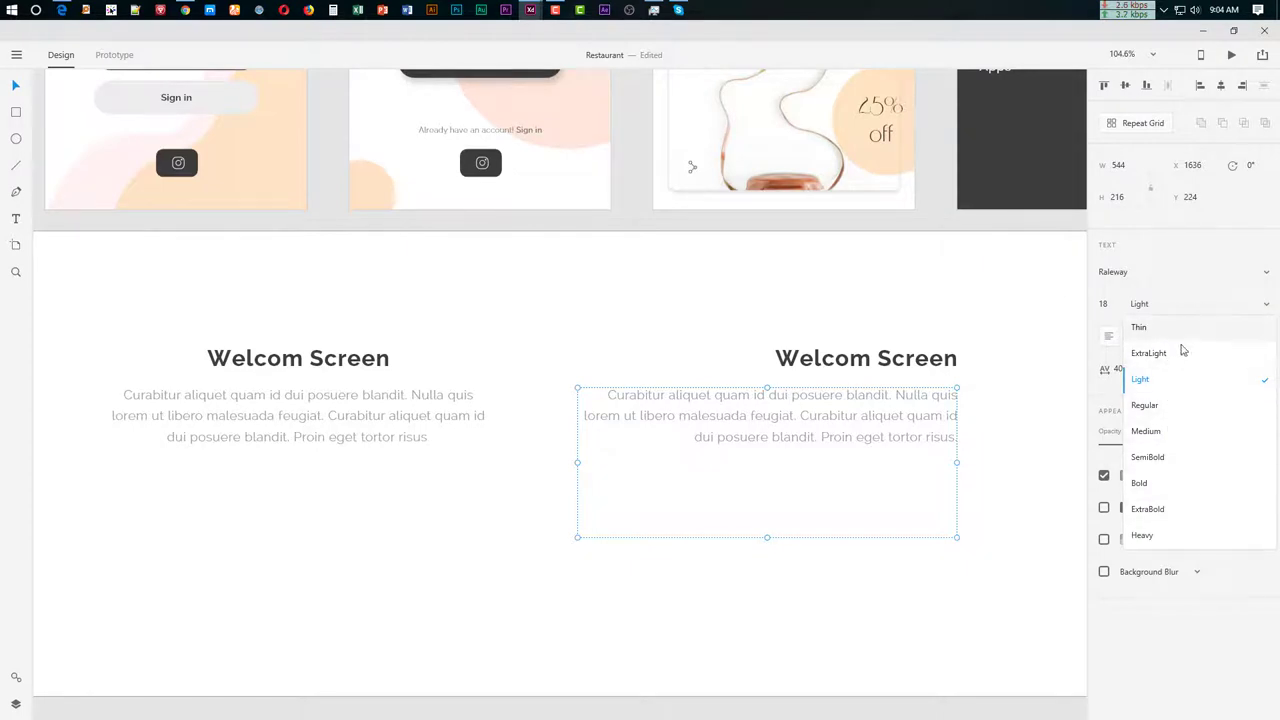
left_click(1170, 406)
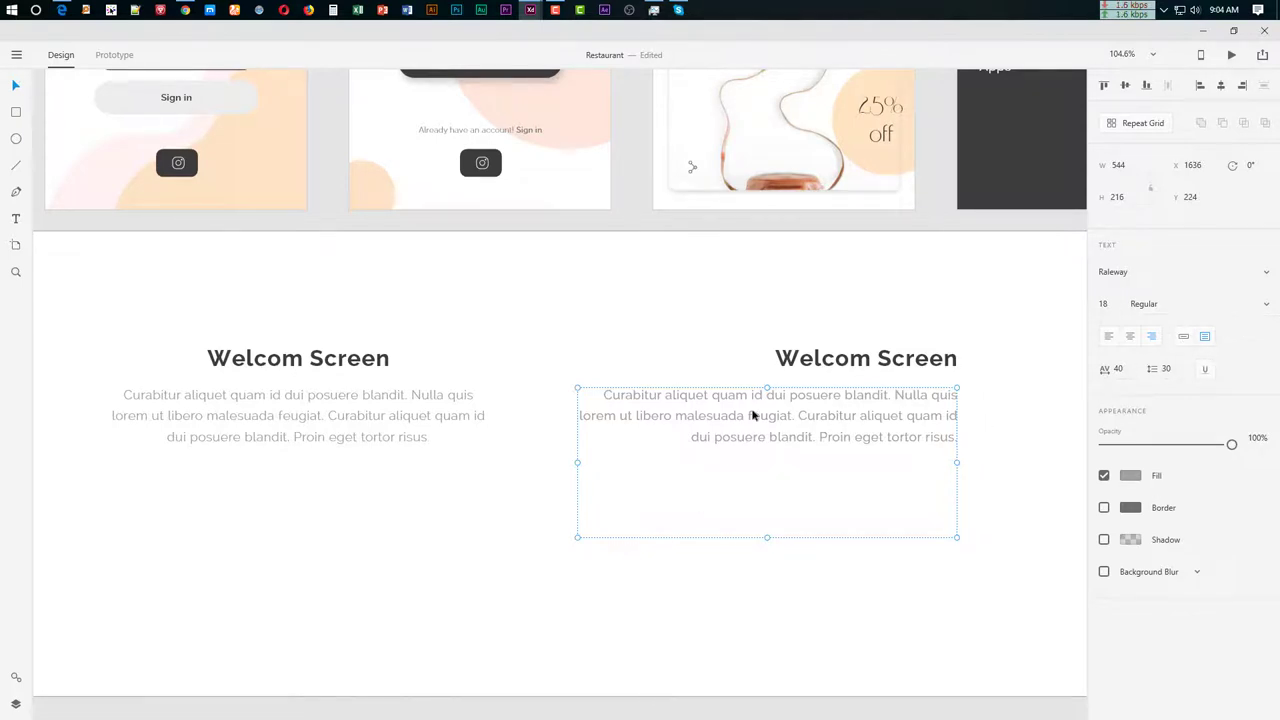
left_click(1127, 167)
left_click(1127, 196)
scroll(497, 409, "down", 5, "ctrl")
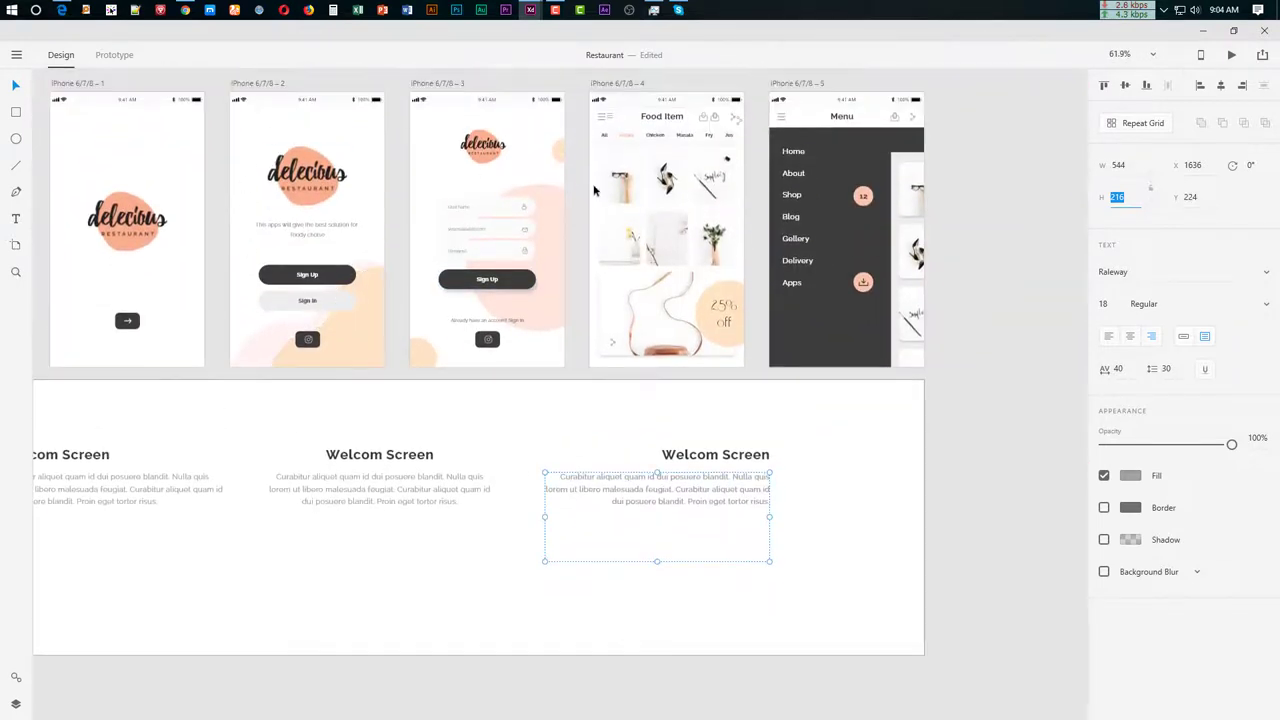
key("BackSpace")
Examine the text alignment of the tagline and button labels on iPhone 6/7/8 – 2 and of the e-mail placeholder on iPhone 6/7/8 – 3
scroll(211, 277, "up", 1)
left_click(308, 270)
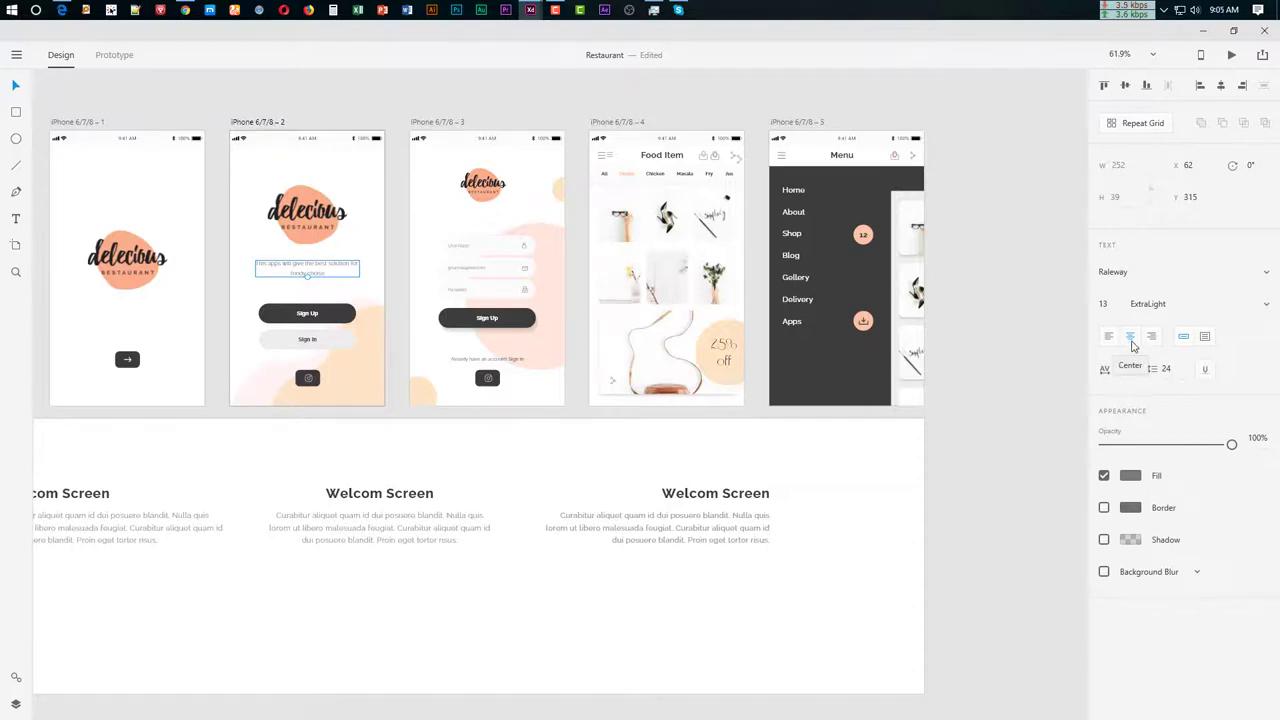
double_click(309, 314)
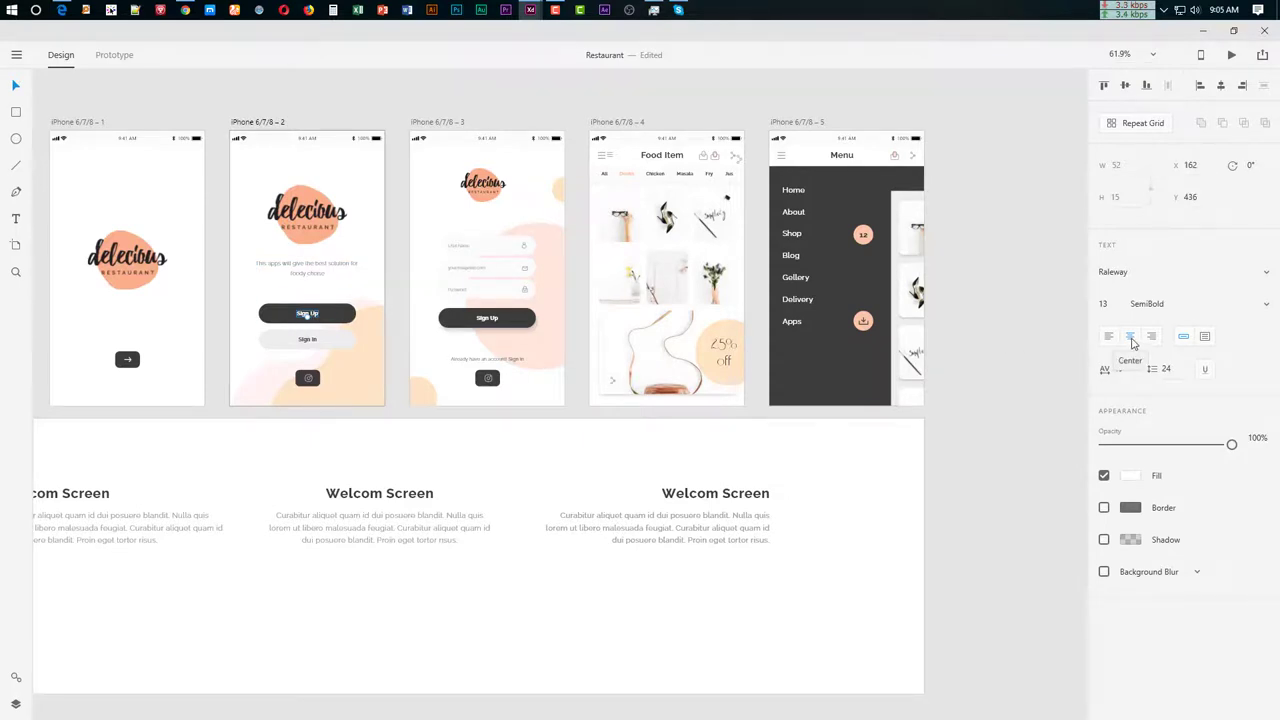
double_click(307, 341)
scroll(497, 374, "up", 1)
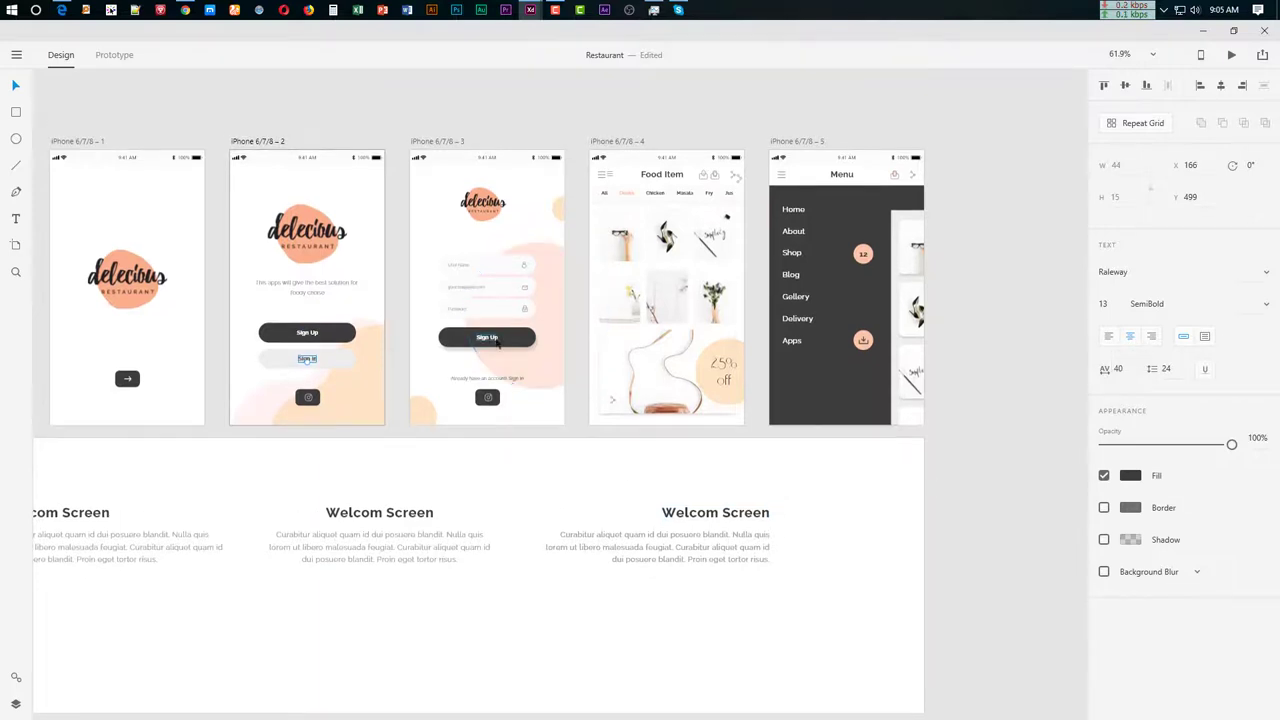
scroll(469, 307, "up", 3, "ctrl")
scroll(469, 307, "up", 1, "ctrl")
left_click(460, 275)
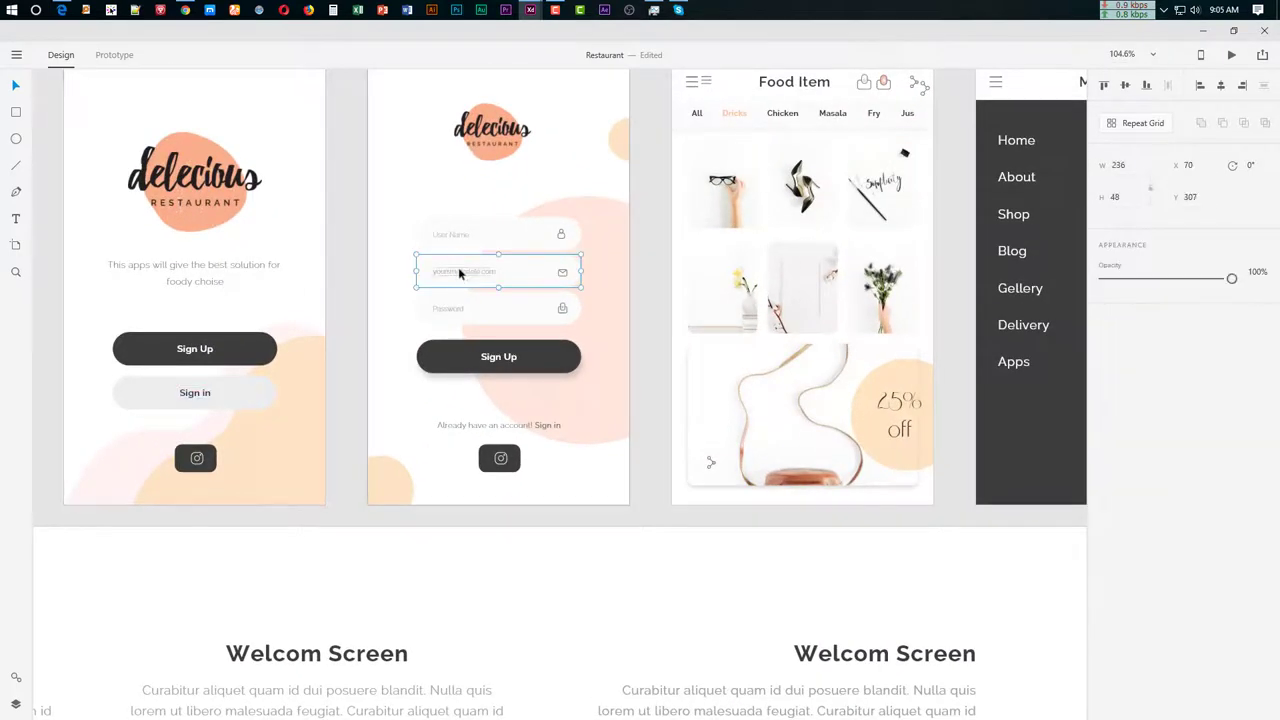
double_click(460, 273)
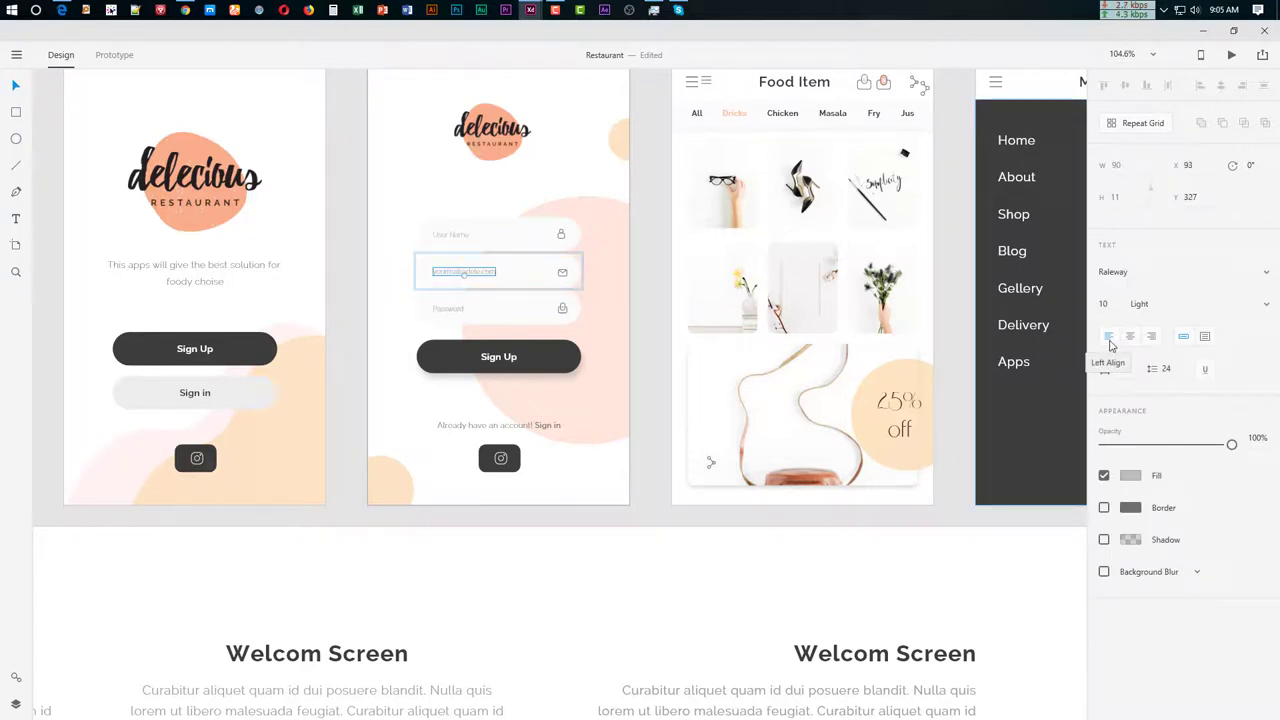
left_click(660, 514)
scroll(660, 514, "down", 2)
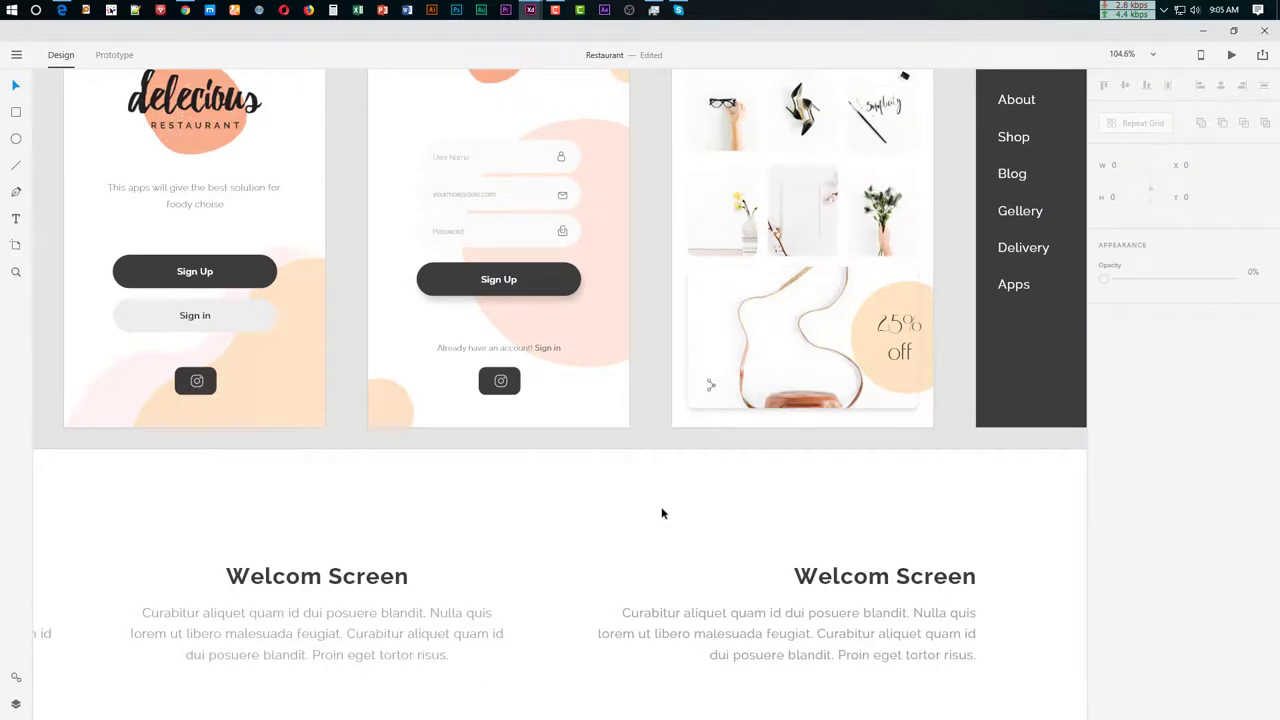
scroll(661, 514, "down", 1)
scroll(661, 514, "down", 5, "ctrl")
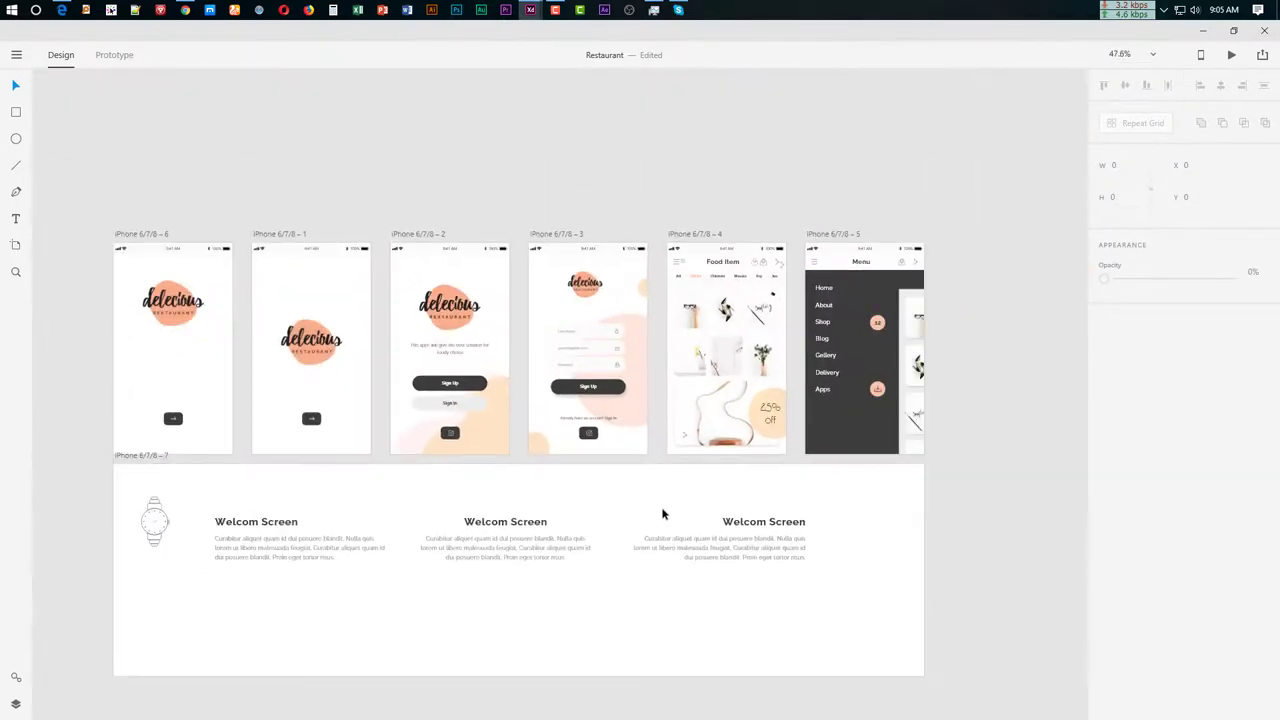
left_click(438, 351)
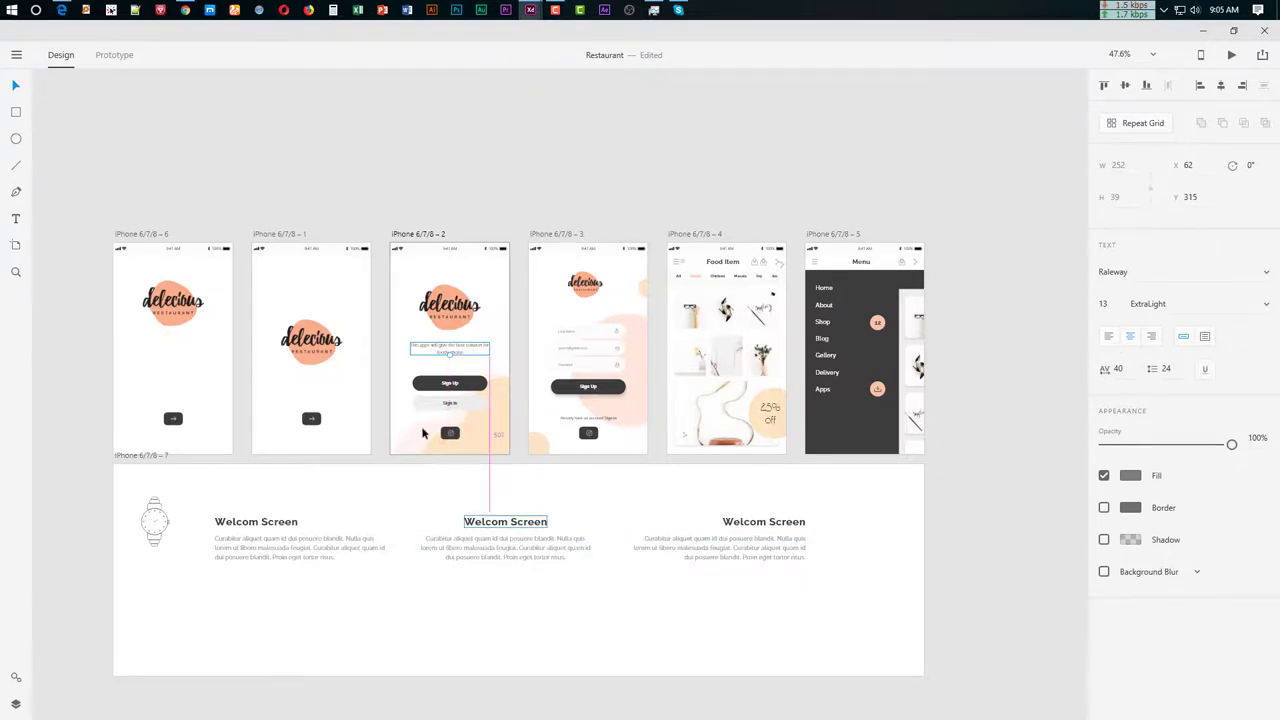
scroll(475, 465, "up", 3, "ctrl")
scroll(534, 455, "down", 1)
scroll(566, 447, "down", 4, "ctrl")
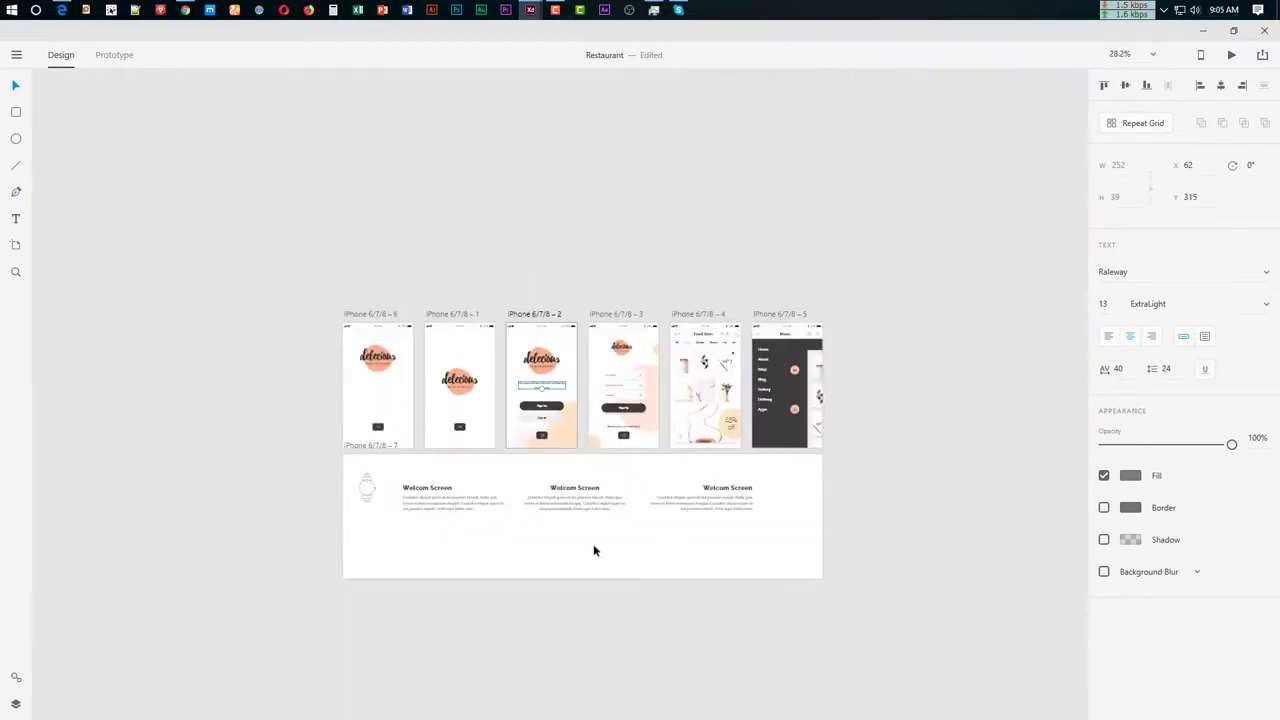
Change the font of the "Welcom Screen" heading beside the watch icon to headplane
scroll(557, 557, "up", 2, "ctrl")
scroll(577, 539, "up", 1, "ctrl")
left_click(240, 437)
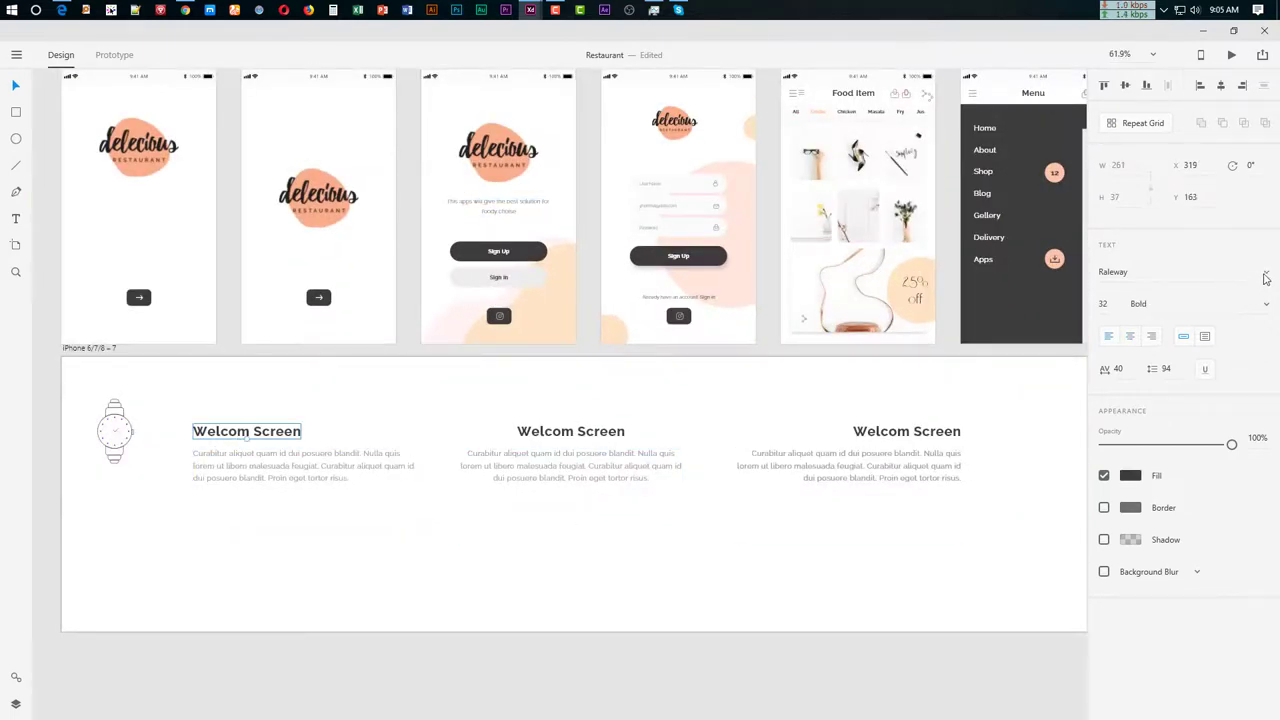
left_click(1267, 273)
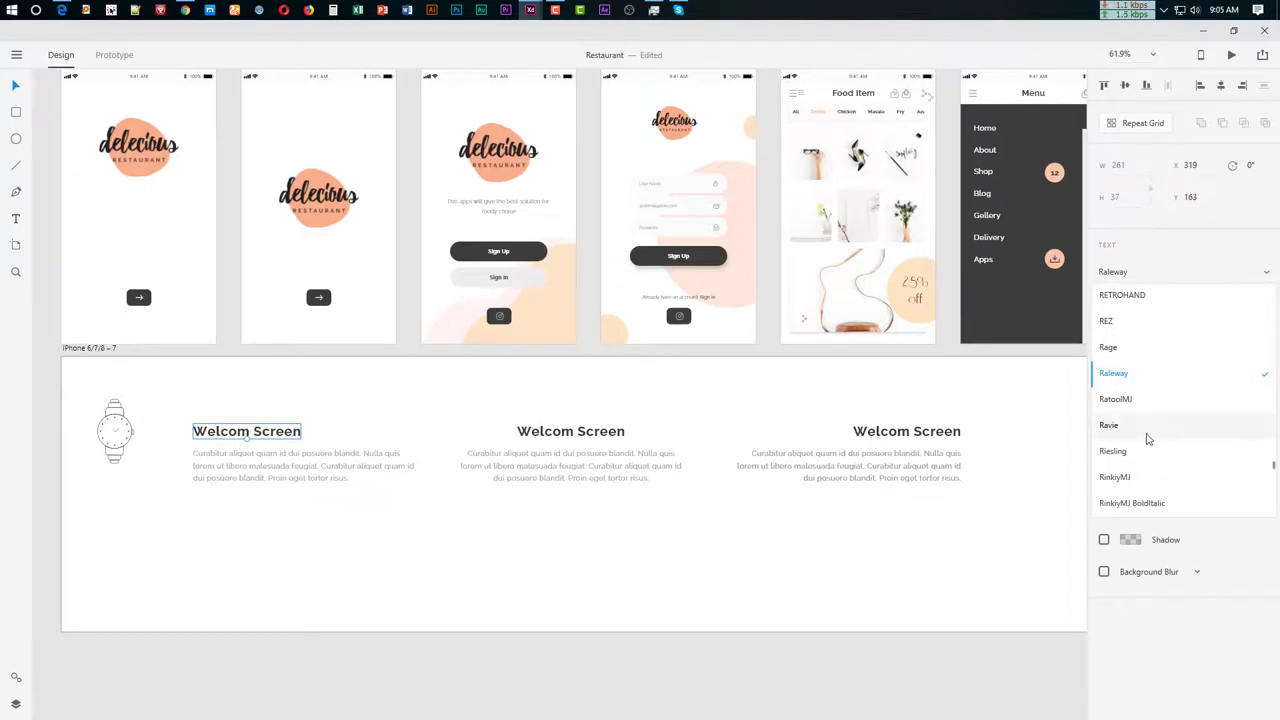
left_click(1137, 276)
left_click(1136, 276)
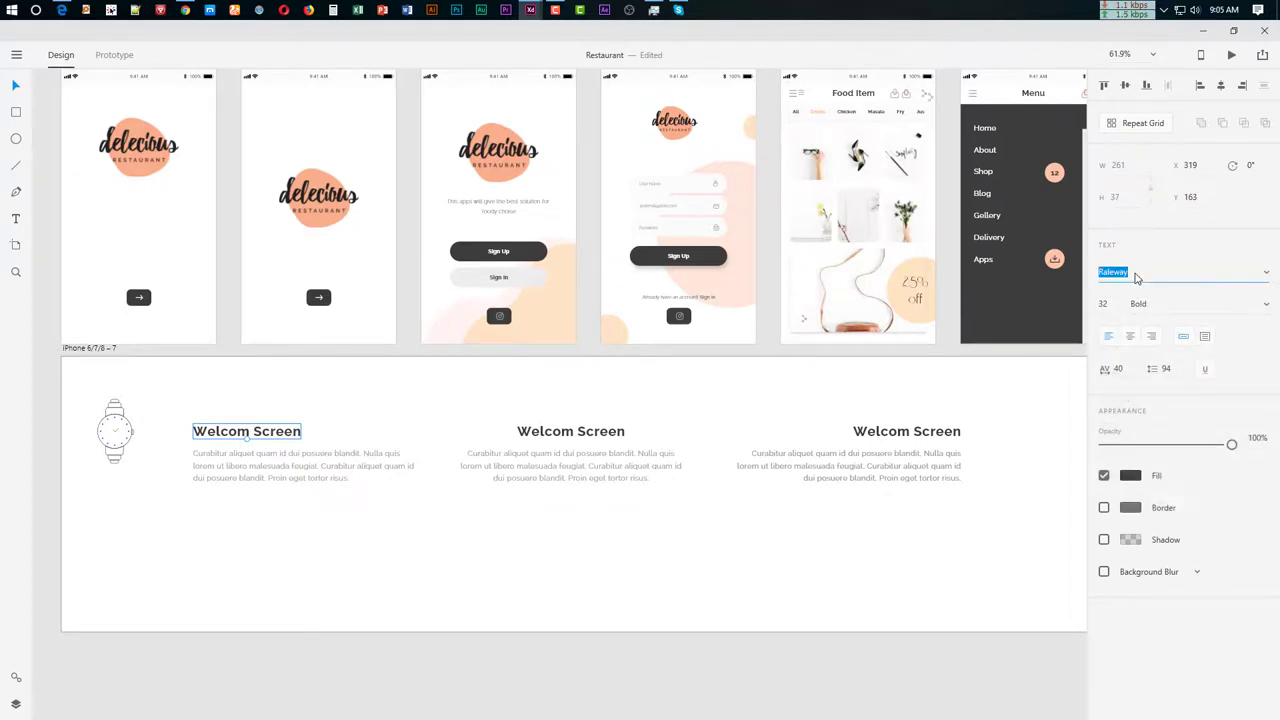
type("Headplane")
key("Return")
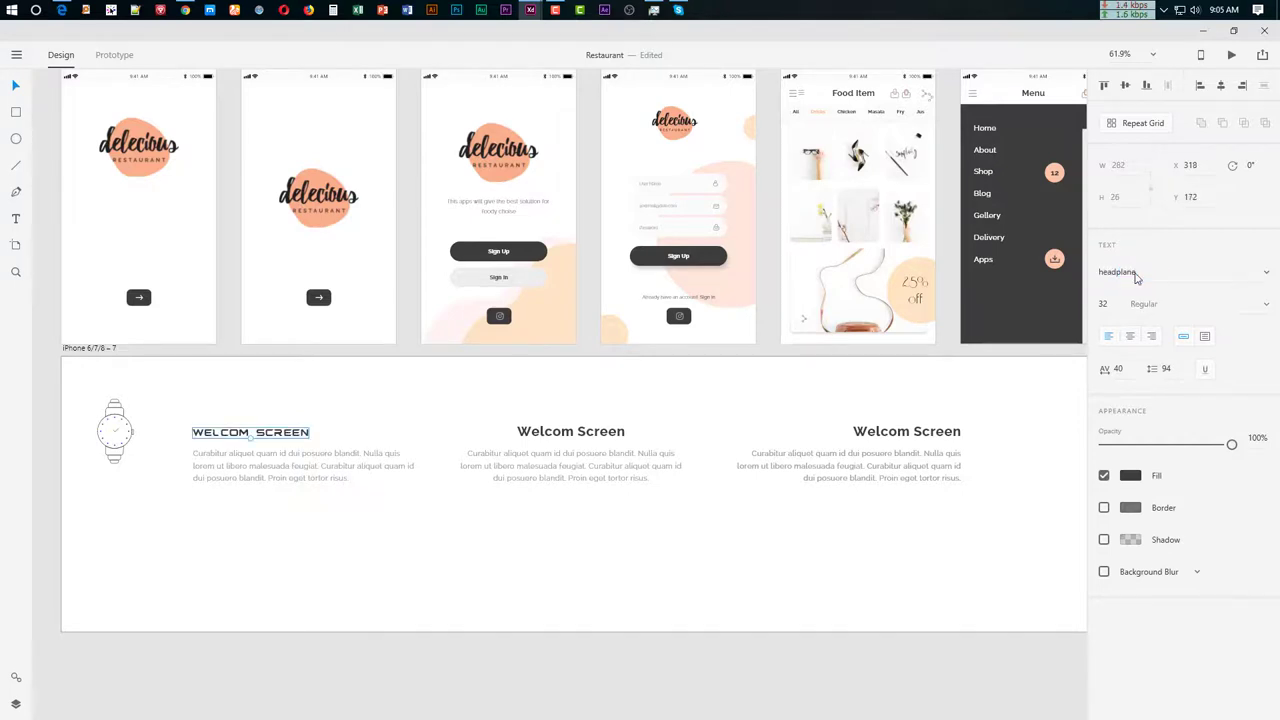
Change the font of the left-aligned paragraph beside the watch icon to Open Sans
left_click(218, 433)
scroll(227, 481, "up", 3)
left_click(266, 443)
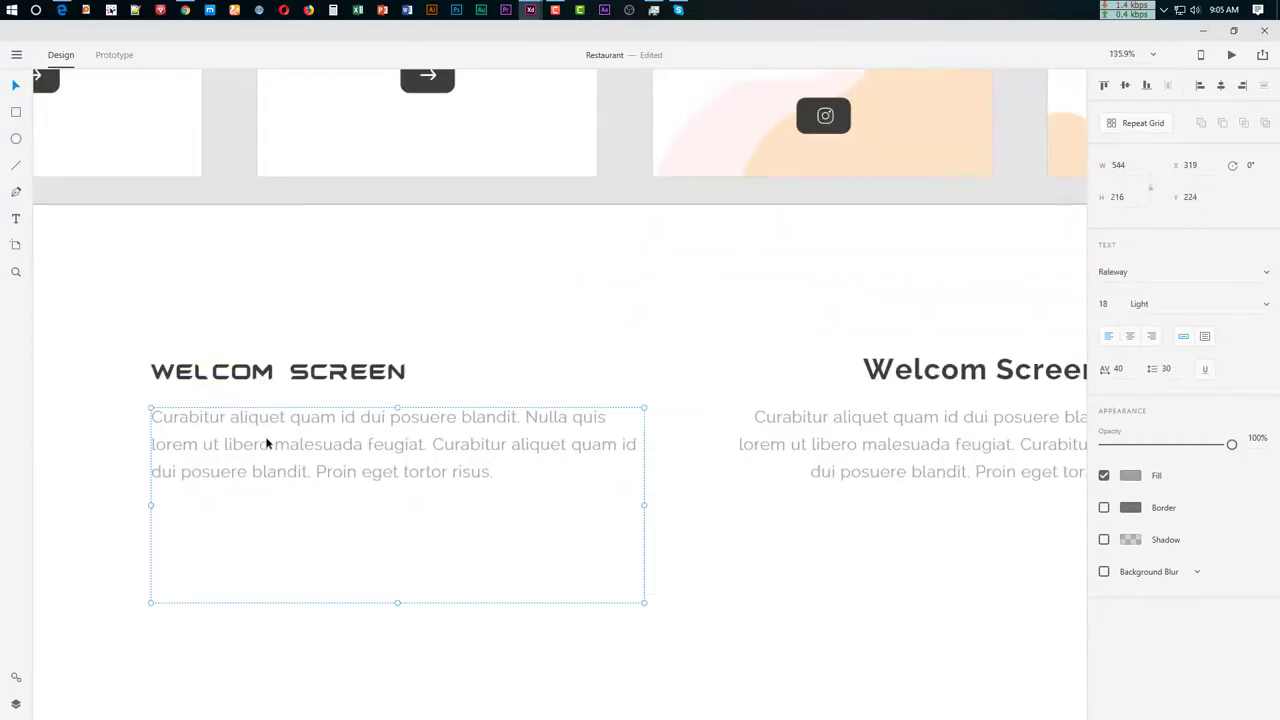
left_click(337, 482)
scroll(337, 482, "down", 2)
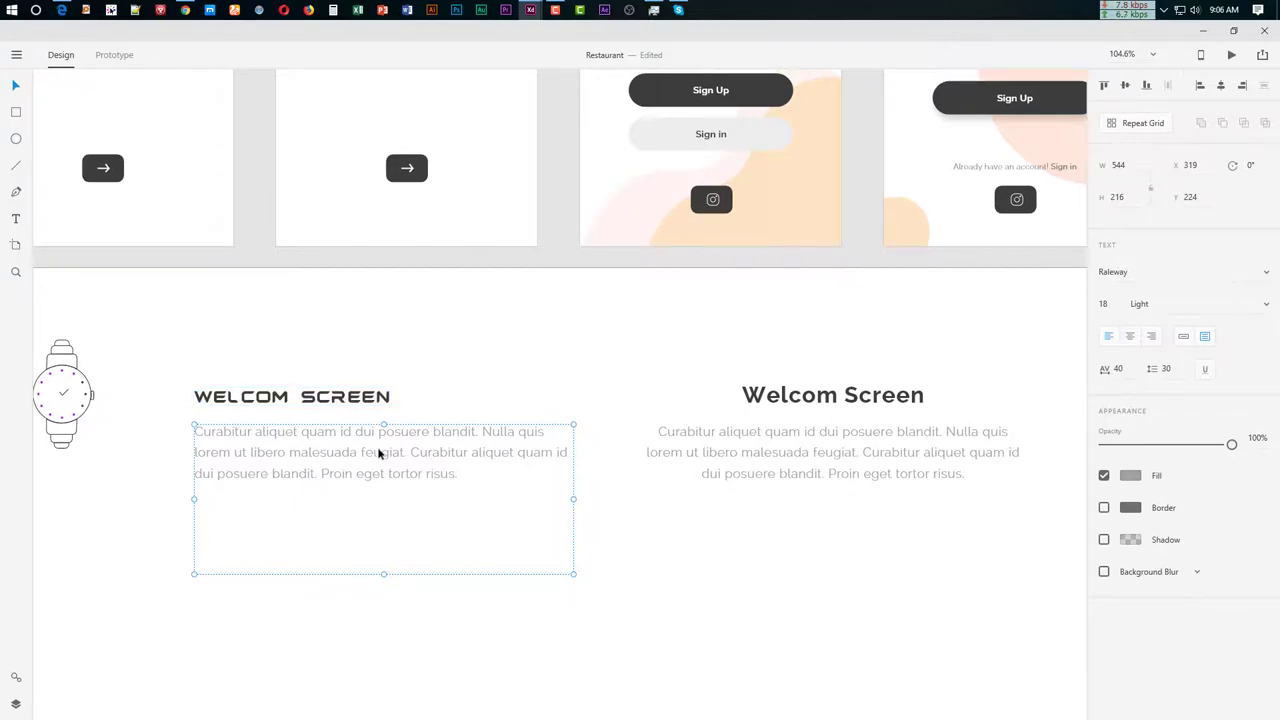
left_click(252, 396)
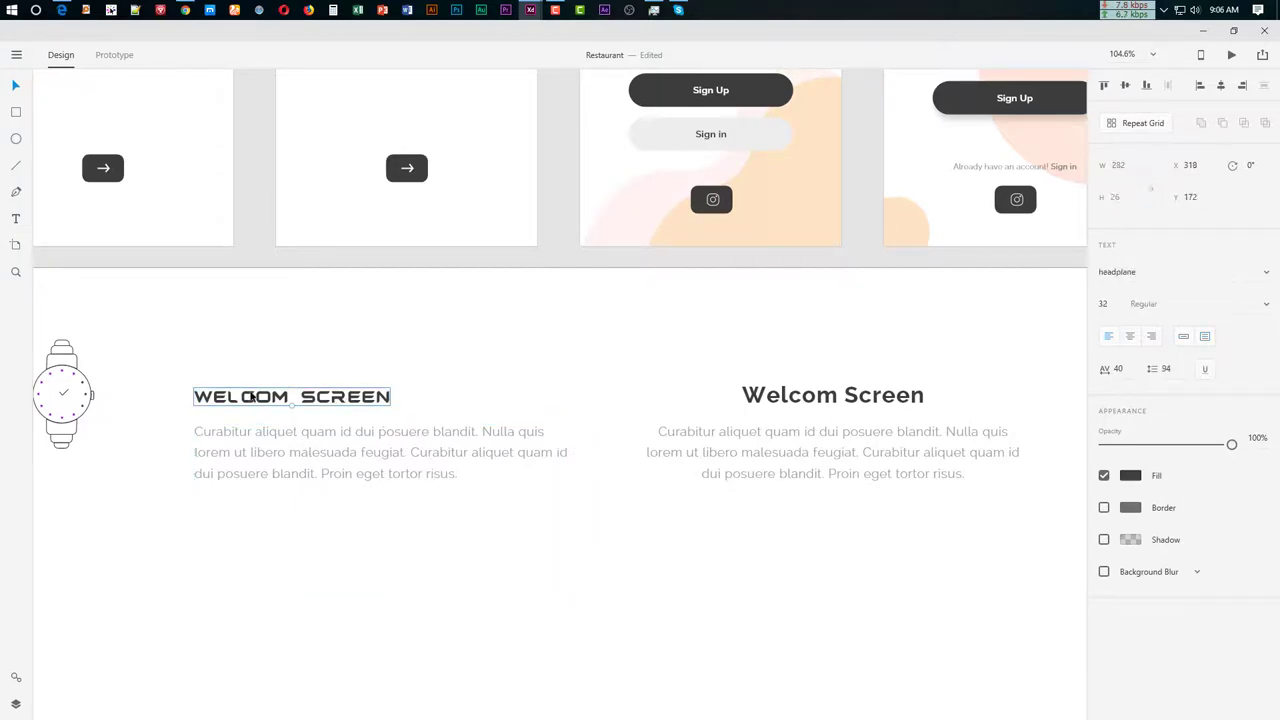
left_click(372, 462)
left_click(1135, 272)
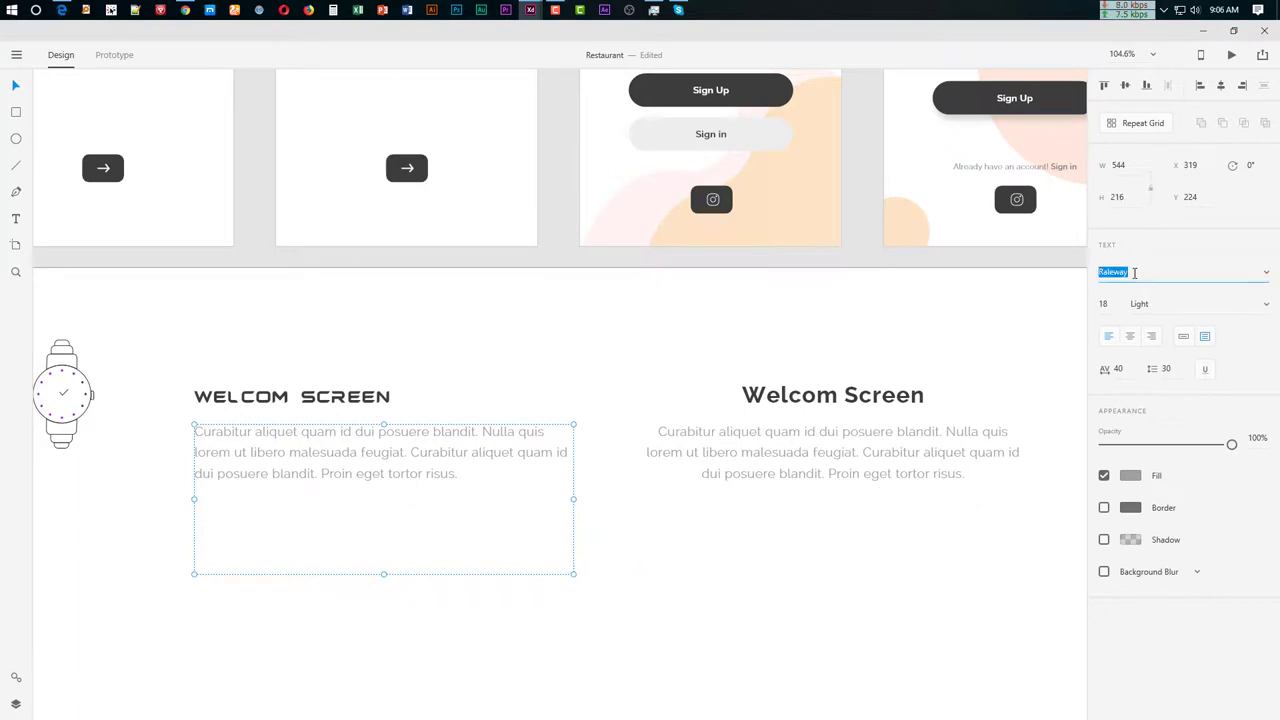
type("Open Sans")
key("Return")
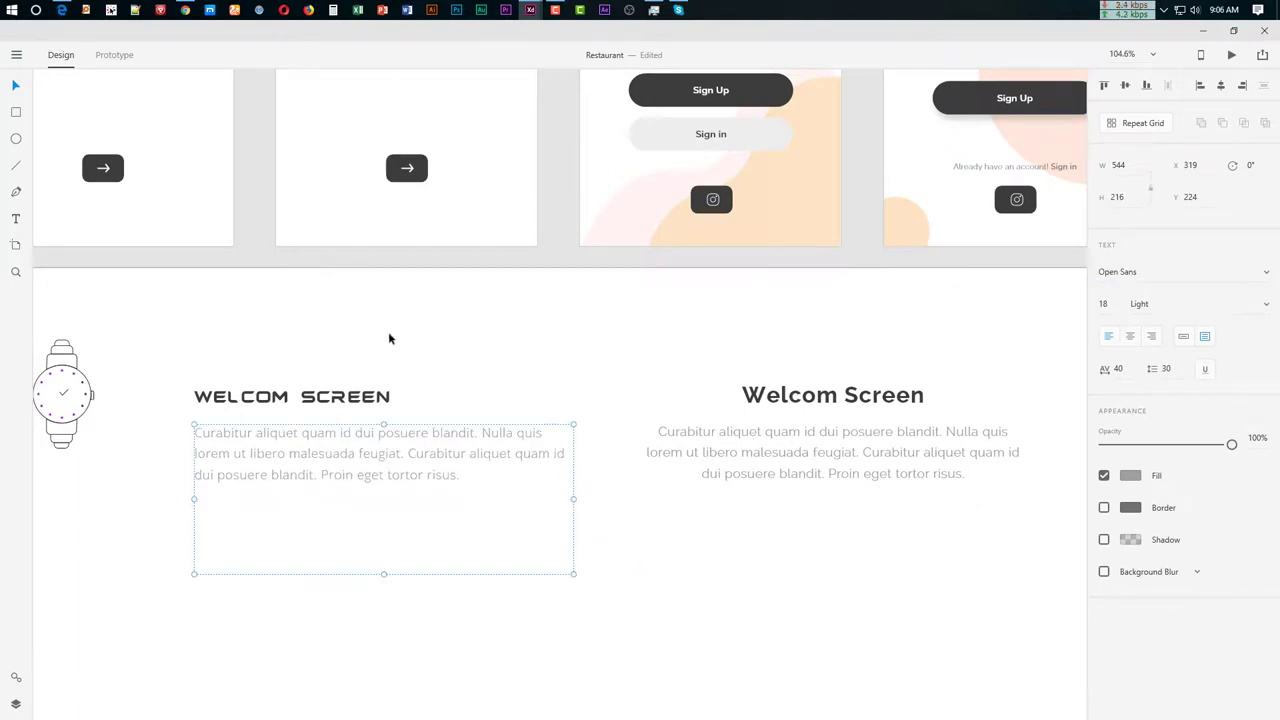
Compare the font, size and weight settings of the heading and the left-aligned paragraph beside the watch icon
left_click(660, 597)
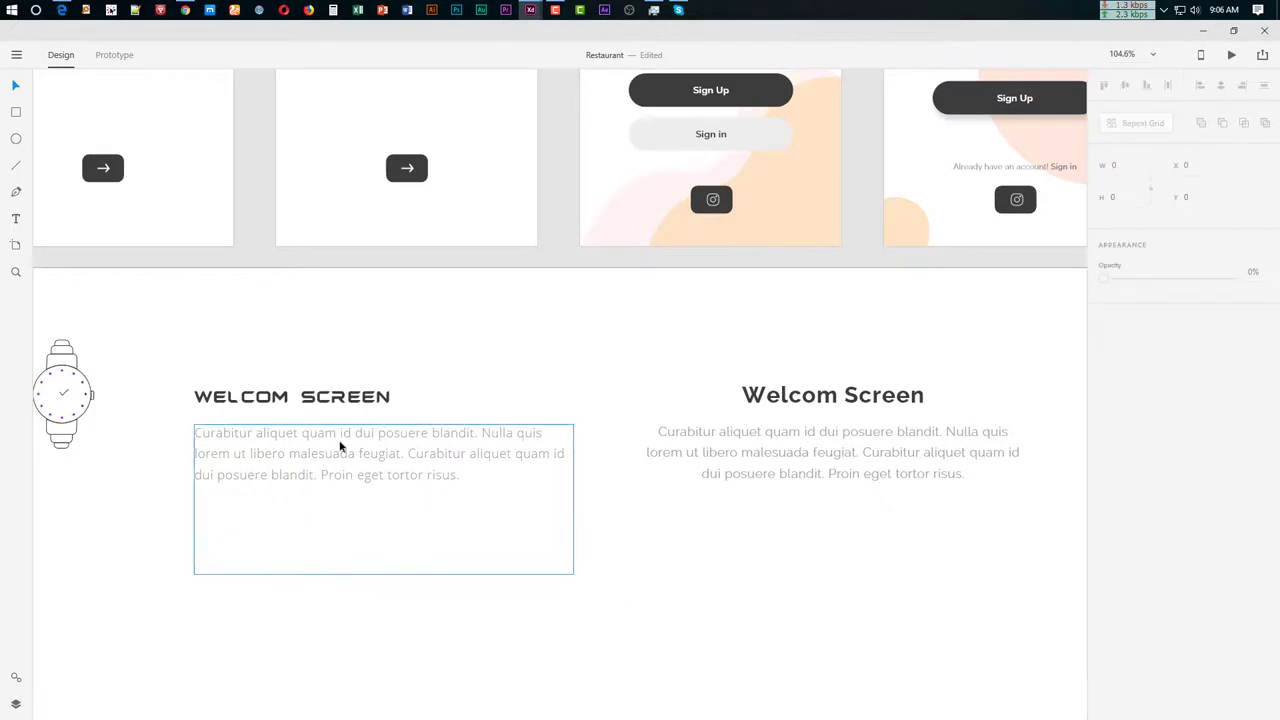
left_click(360, 452)
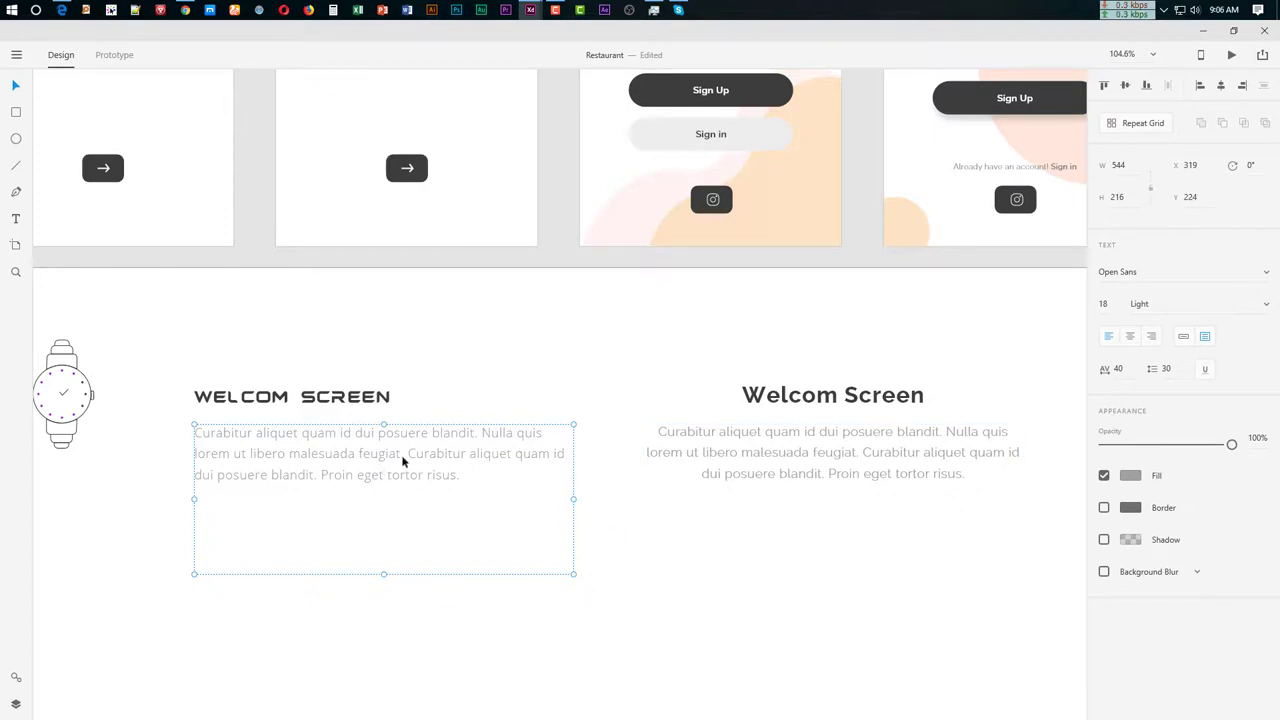
left_click(1106, 303)
left_click(318, 400)
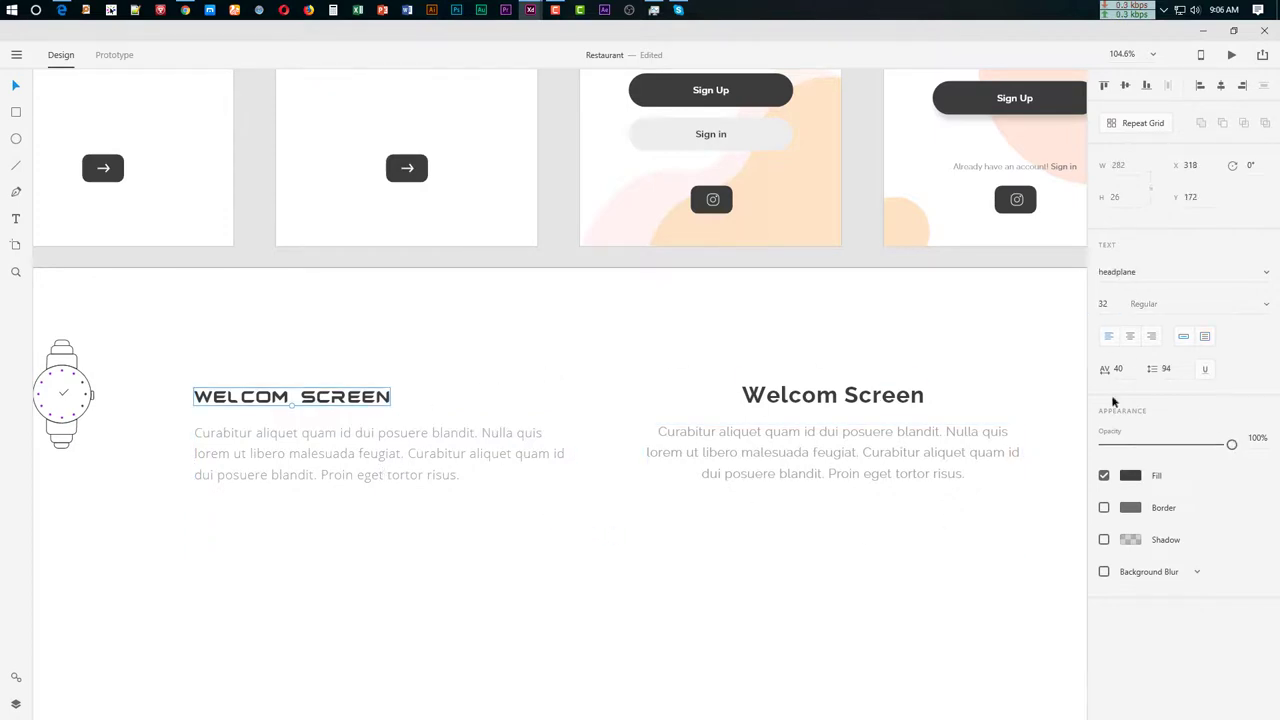
left_click(295, 493)
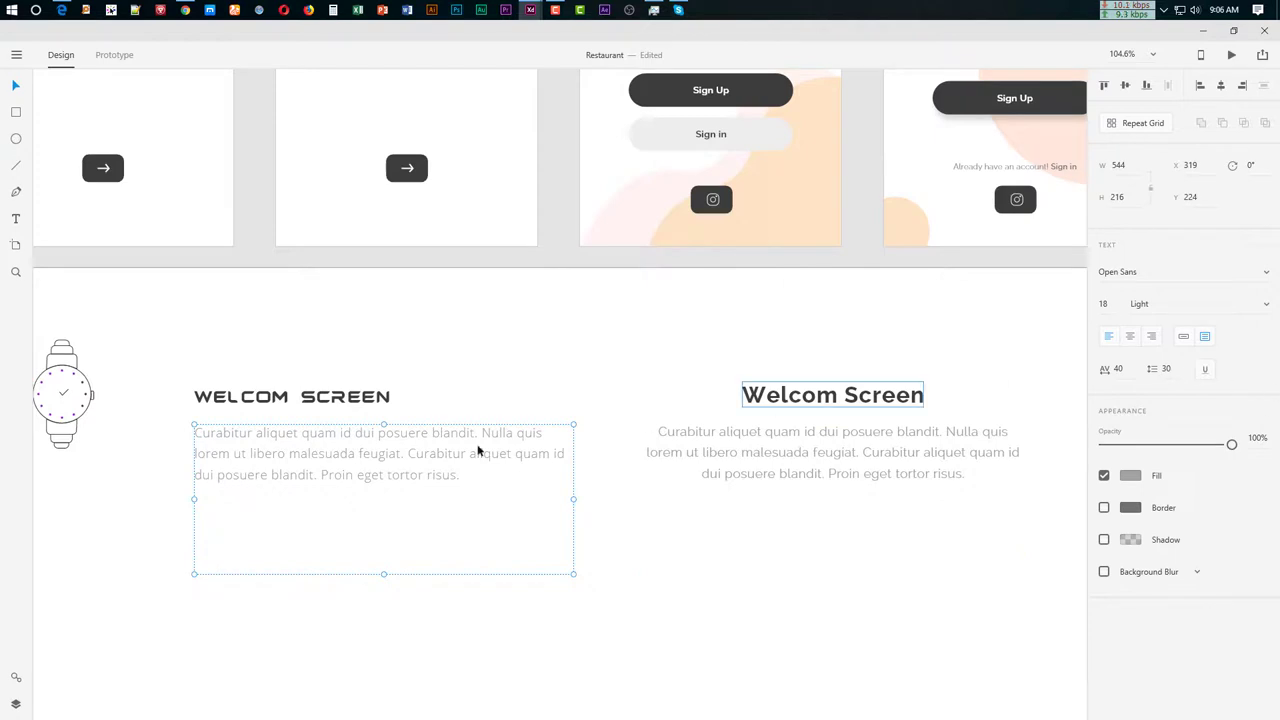
scroll(511, 563, "down", 2)
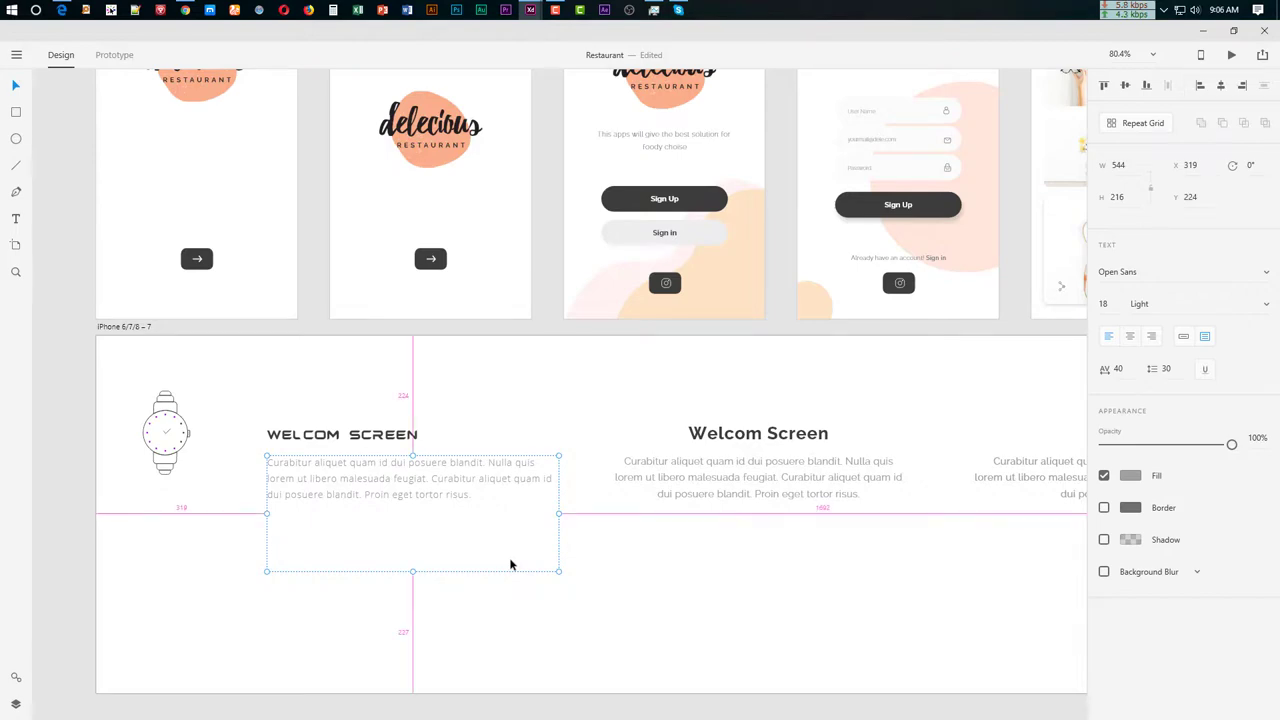
Switch to Chrome, examine the typography in The Mindfulness App and the Music & Dating app case study on Behance, and return to Adobe XD
key("alt+Tab")
scroll(510, 565, "down", 4)
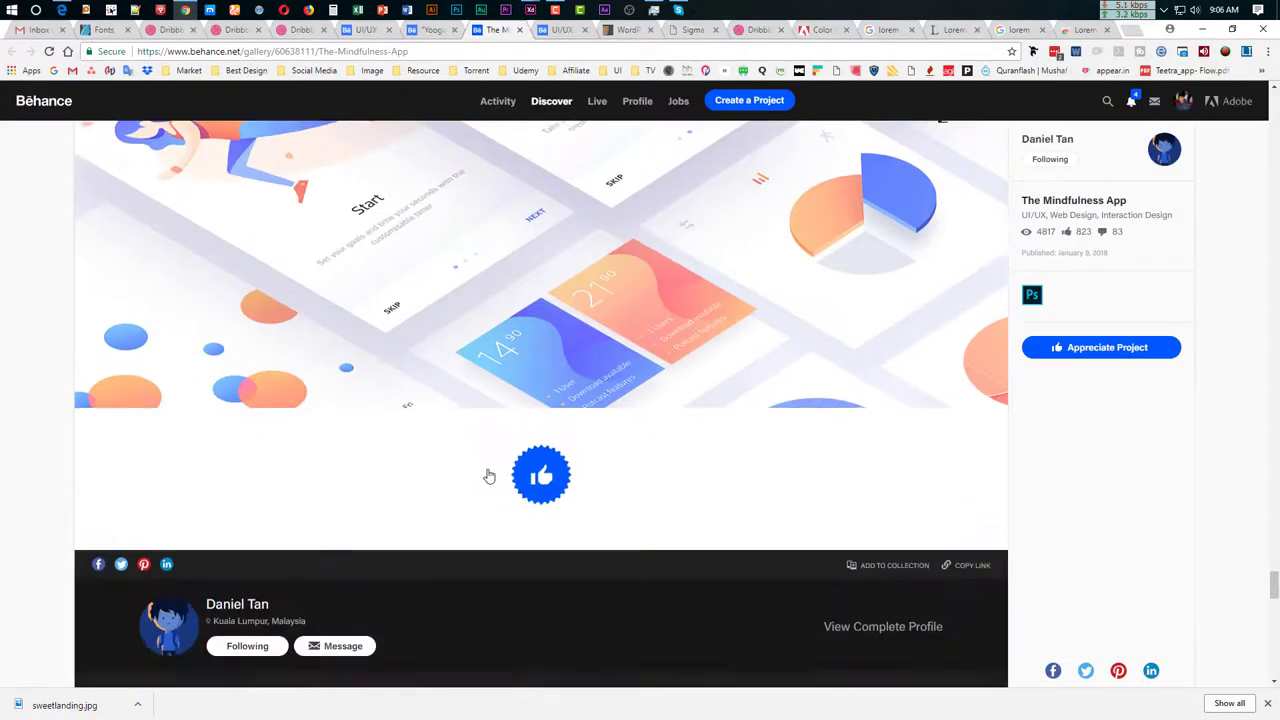
scroll(489, 474, "up", 1)
scroll(491, 472, "up", 3)
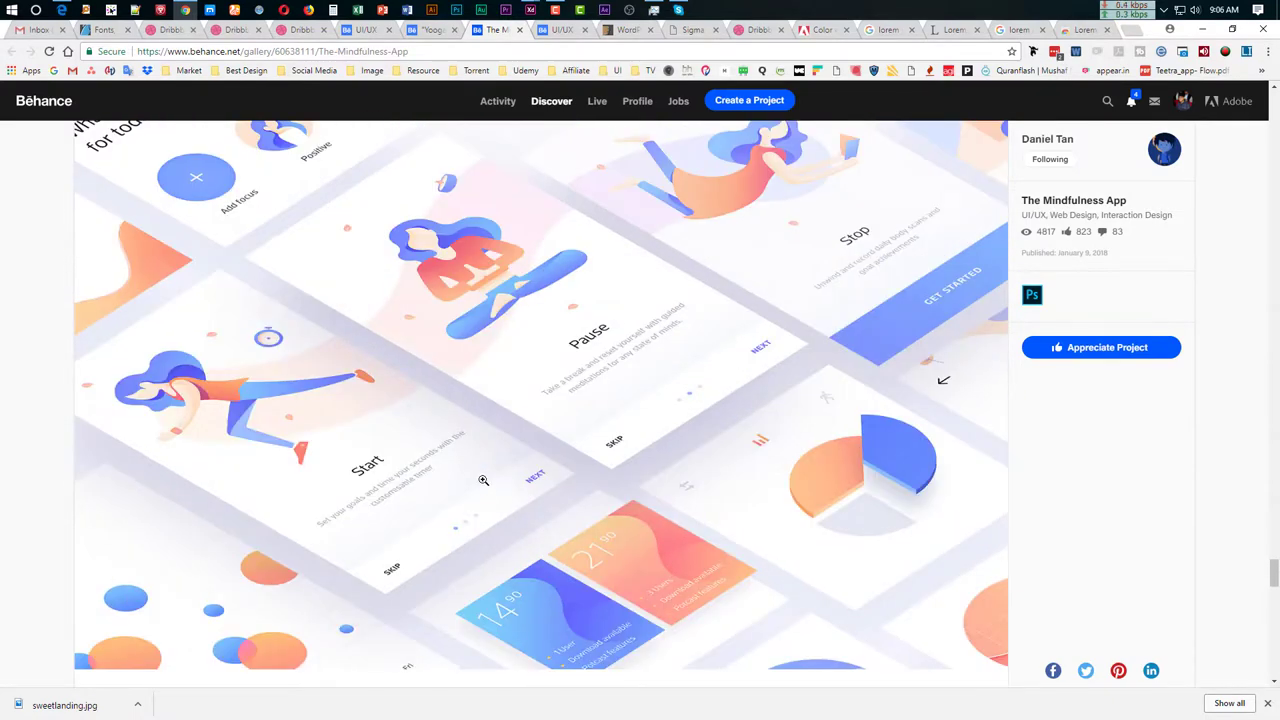
scroll(489, 476, "down", 2)
scroll(483, 480, "up", 2)
scroll(510, 274, "up", 3)
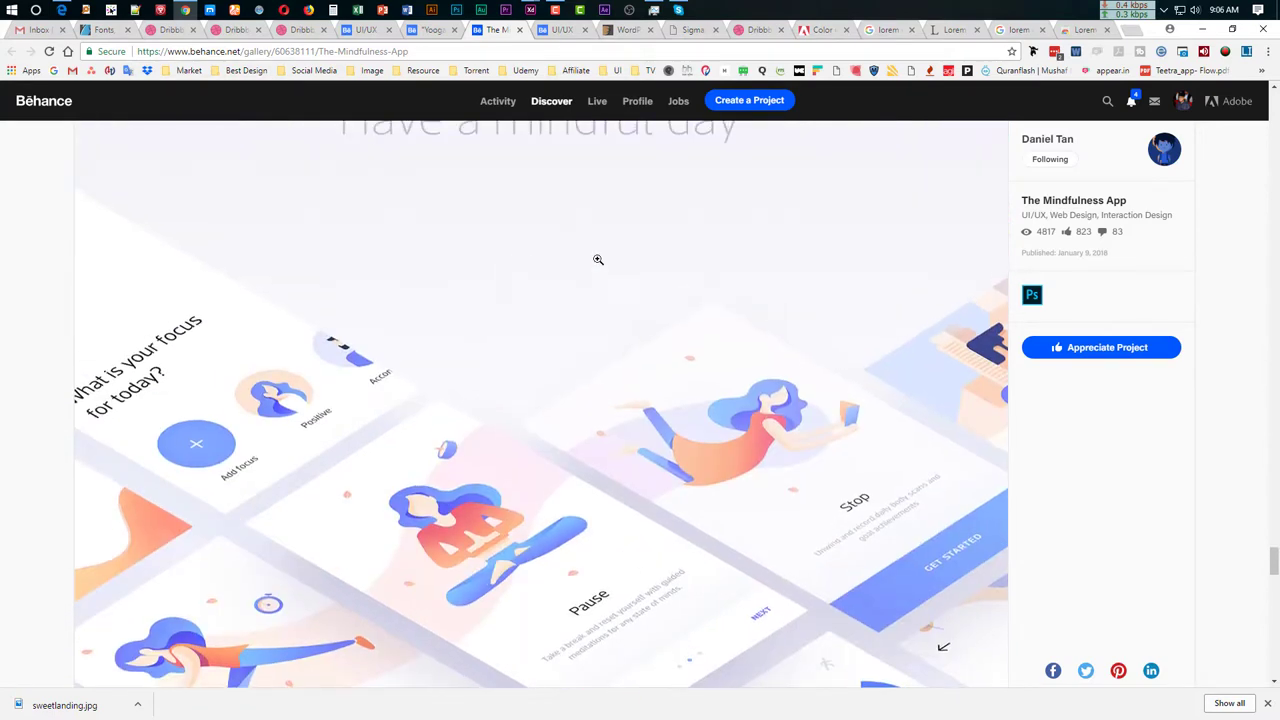
scroll(787, 340, "down", 5)
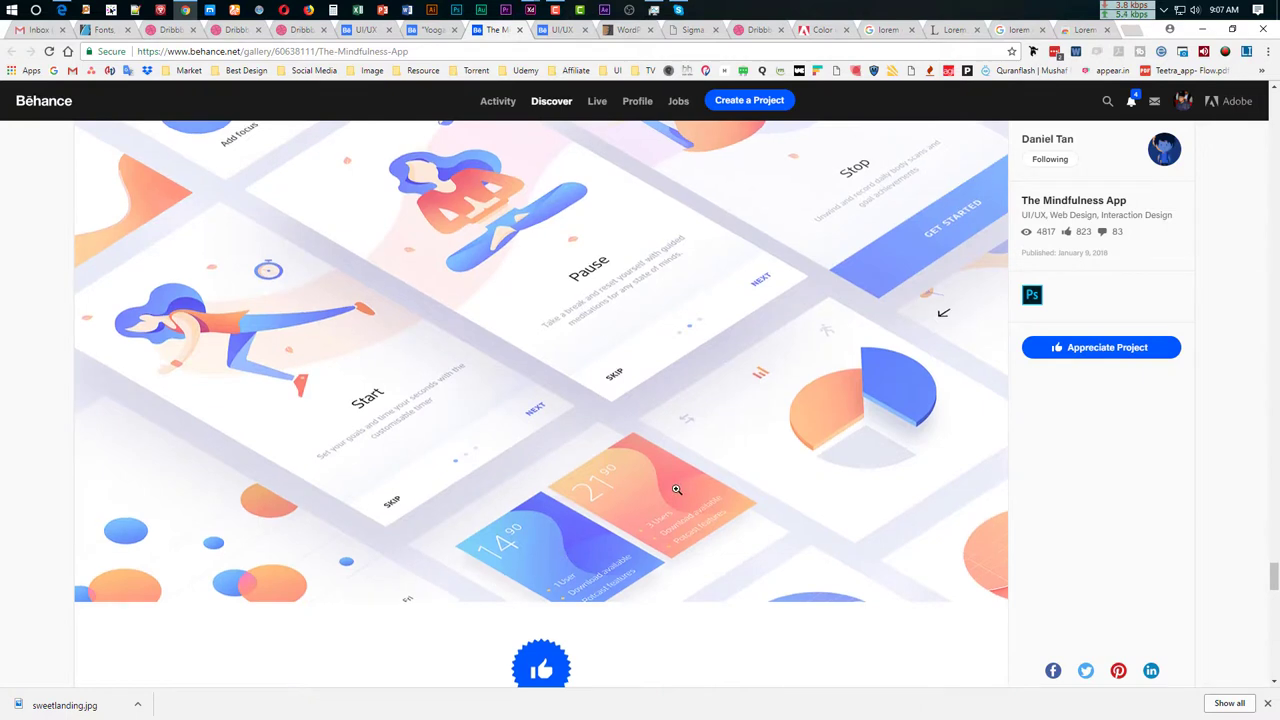
scroll(680, 488, "down", 1)
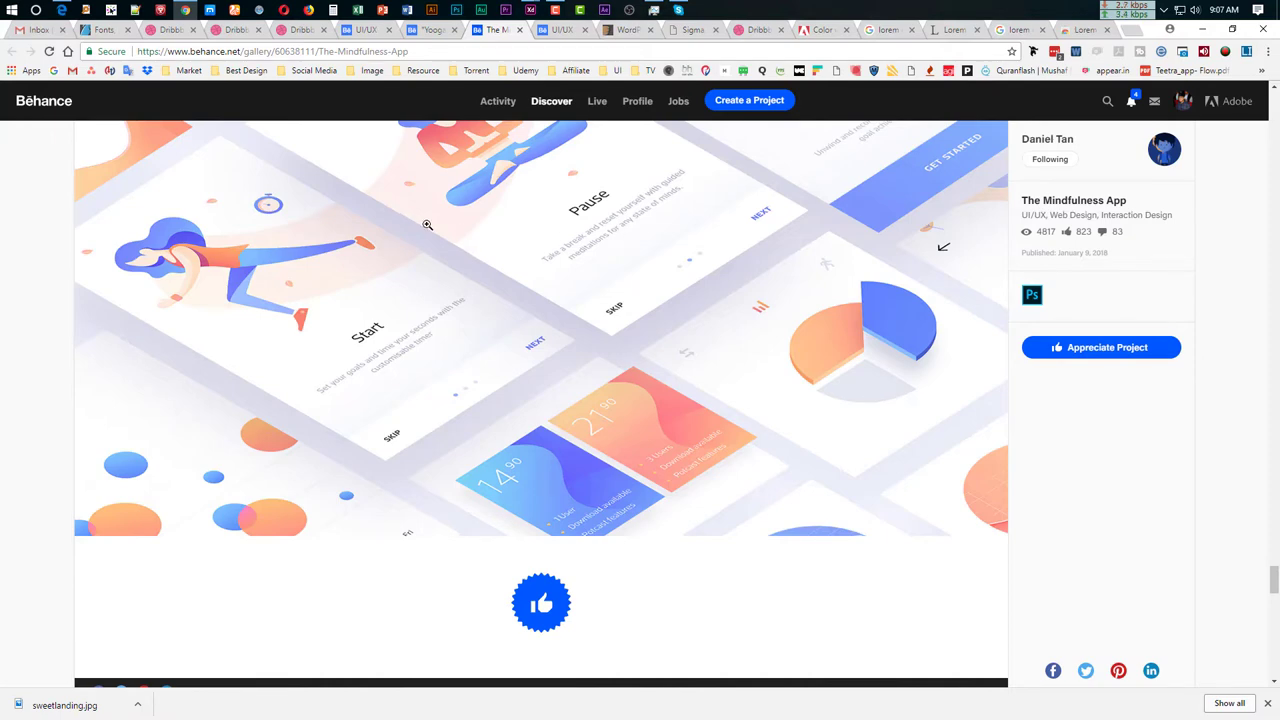
scroll(692, 121, "up", 3)
left_click(566, 33)
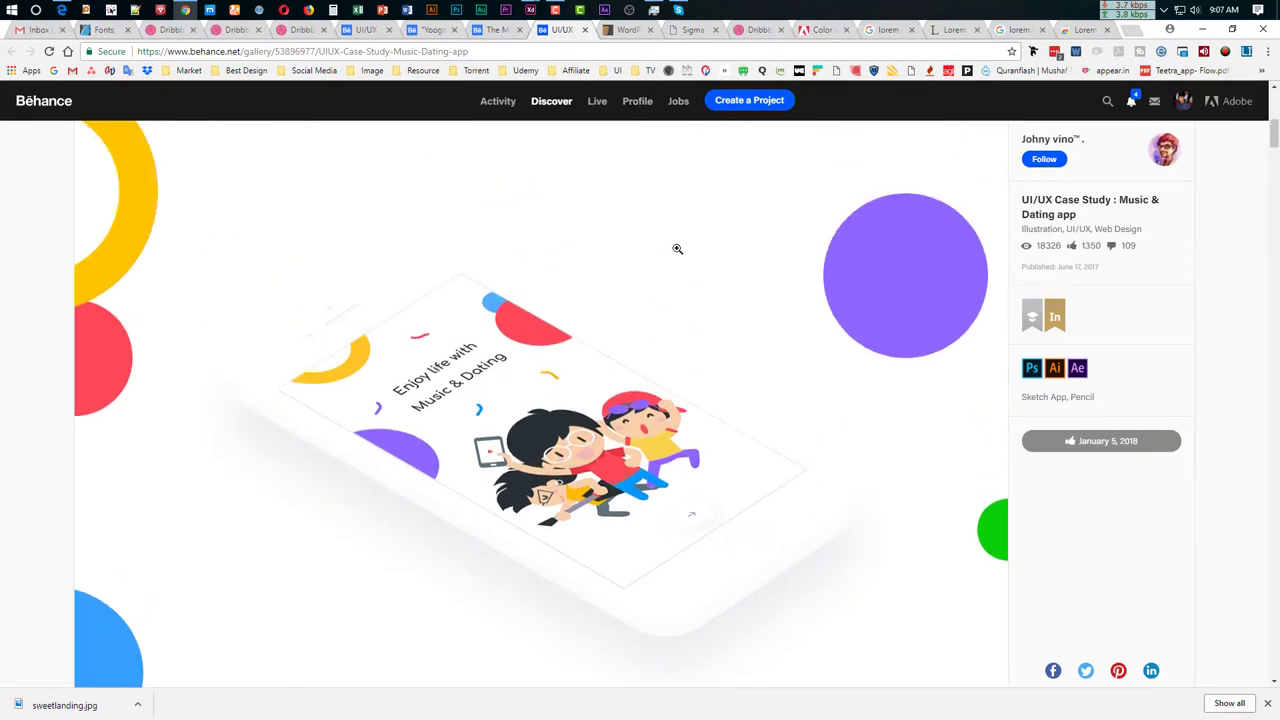
key("alt+Tab")
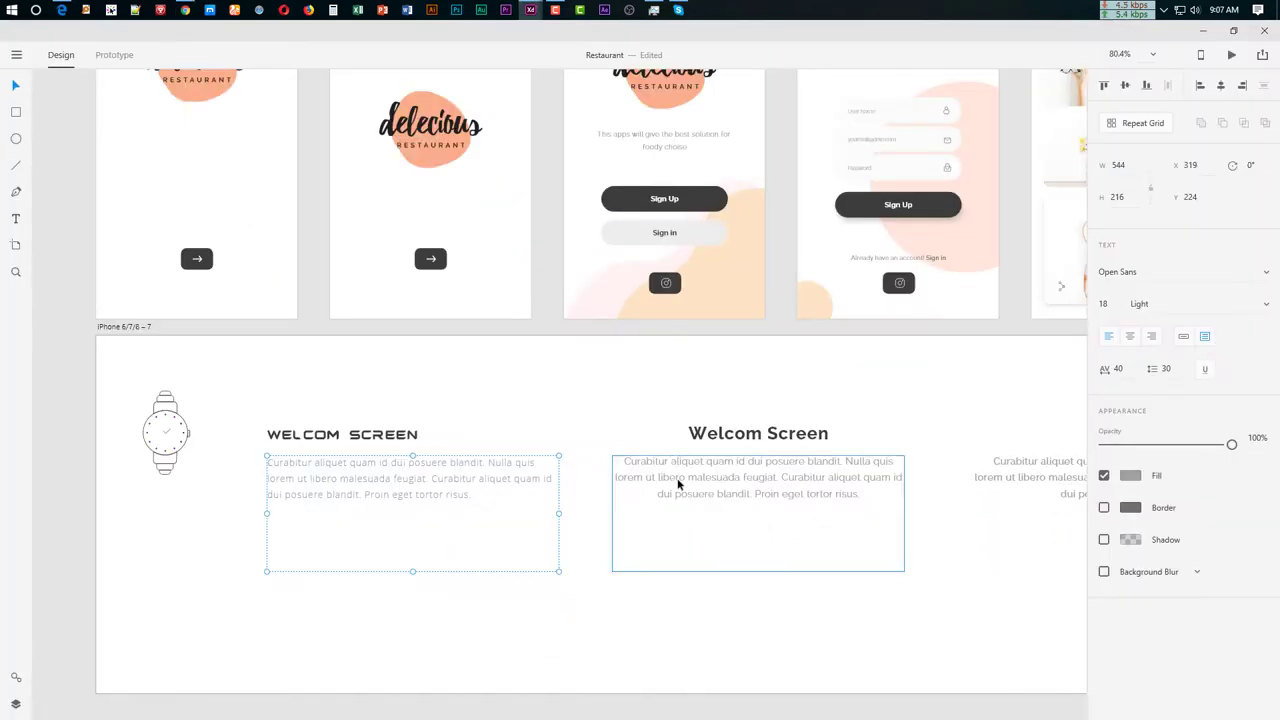